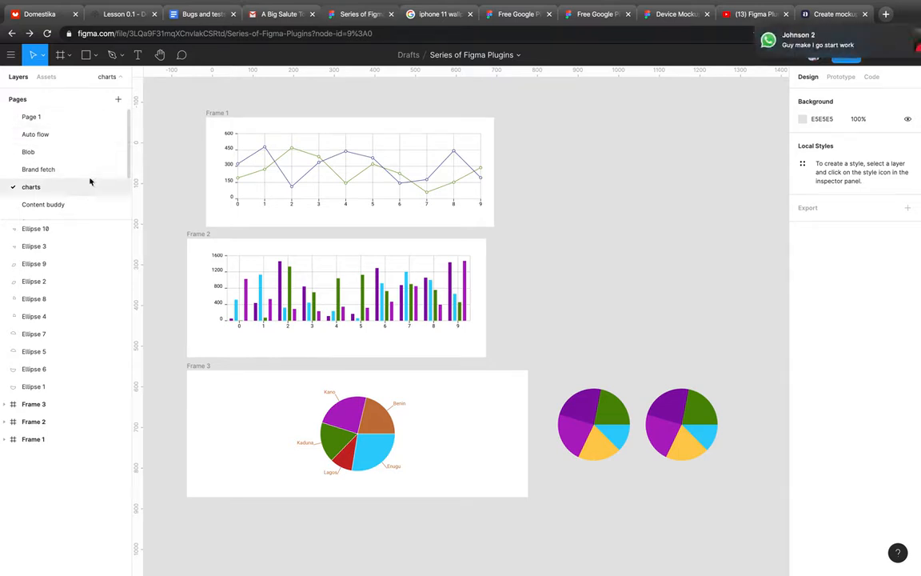
# Look through the page list and examine the example line, bar and pie charts on the charts page
pyautogui.scroll(-2, 56, 195)
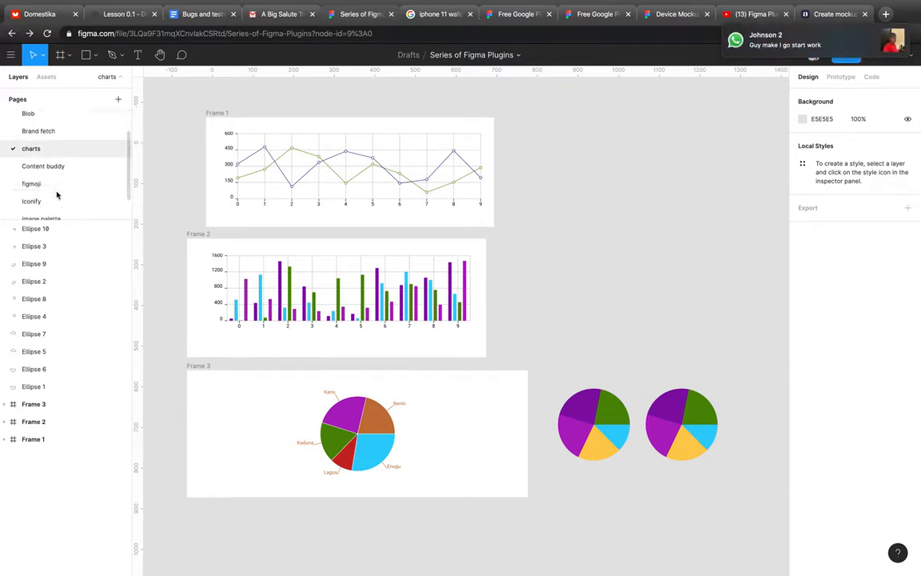
pyautogui.scroll(-1, 57, 195)
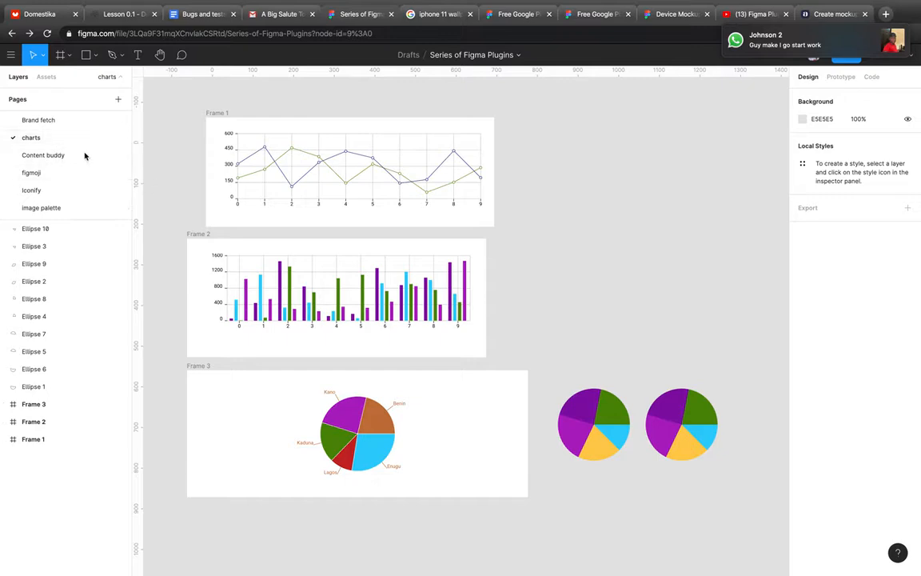
pyautogui.scroll(1, 299, 246)
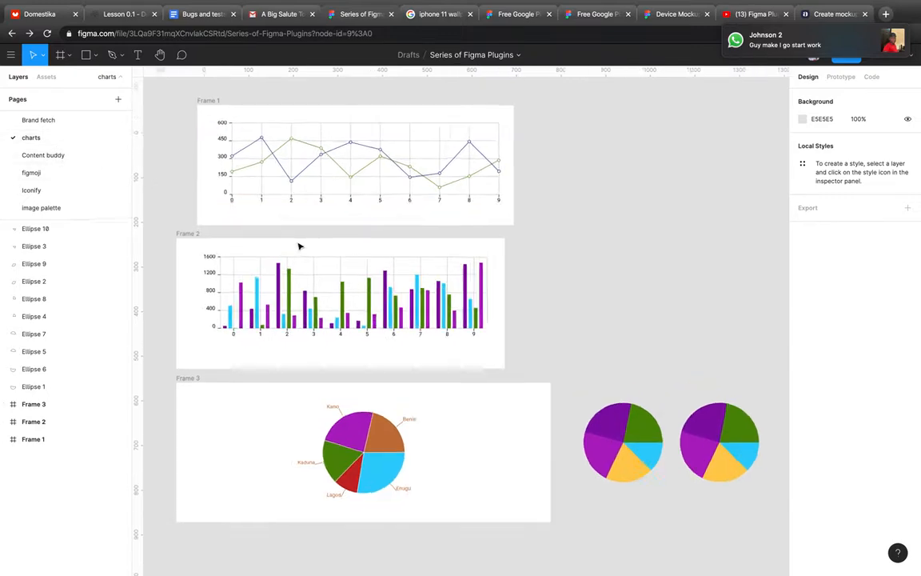
pyautogui.scroll(5, 299, 246)
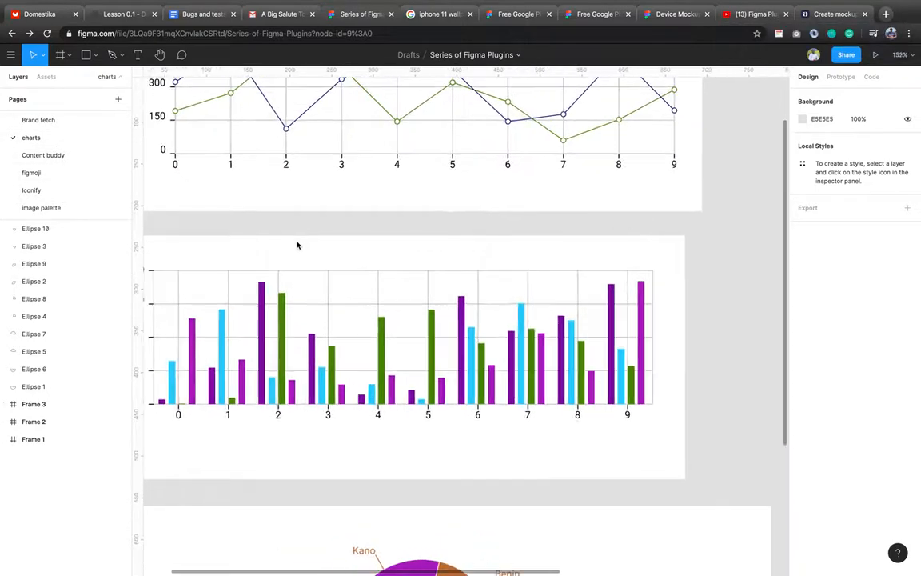
pyautogui.scroll(-5, 296, 245)
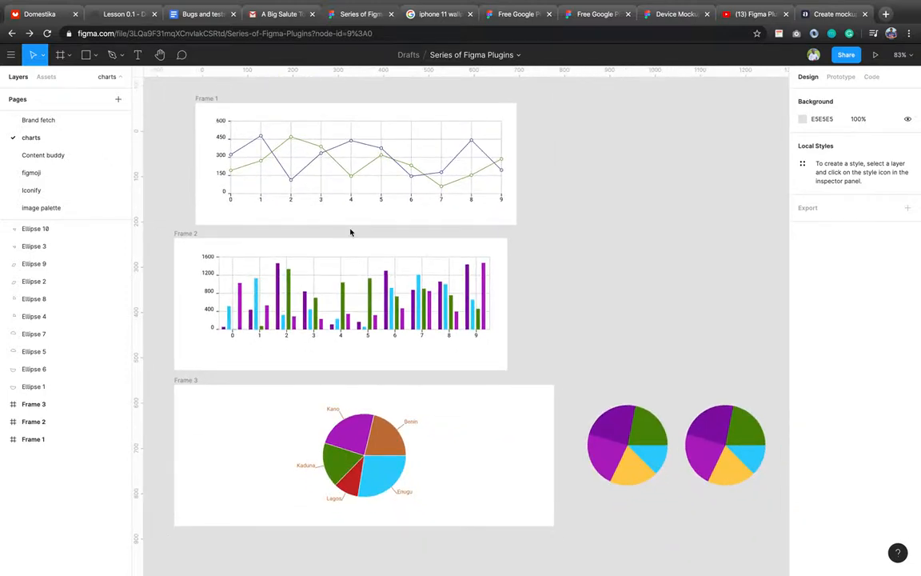
pyautogui.hscroll(2, 350, 232)
pyautogui.scroll(1, 350, 232)
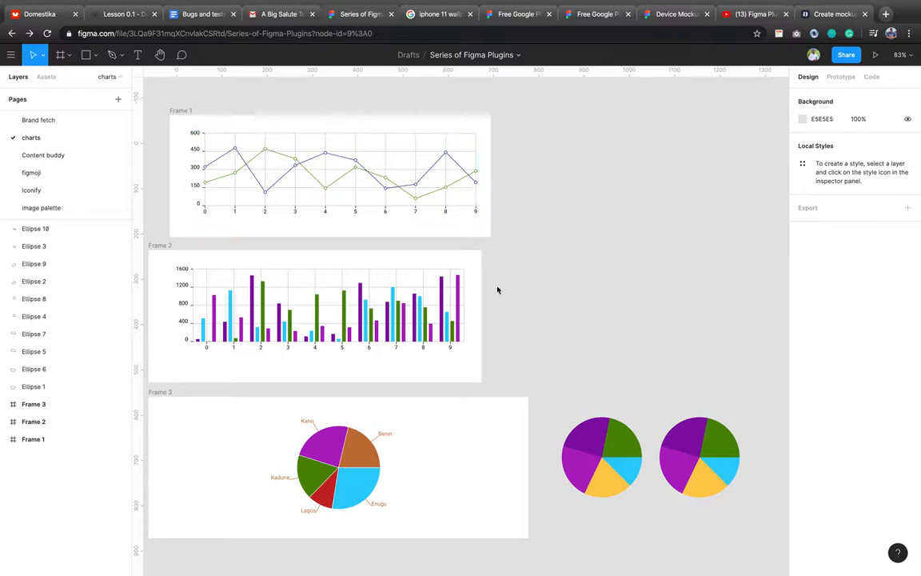
# Group all the frames and ellipses on the charts page and hide the group
pyautogui.press('super+a')
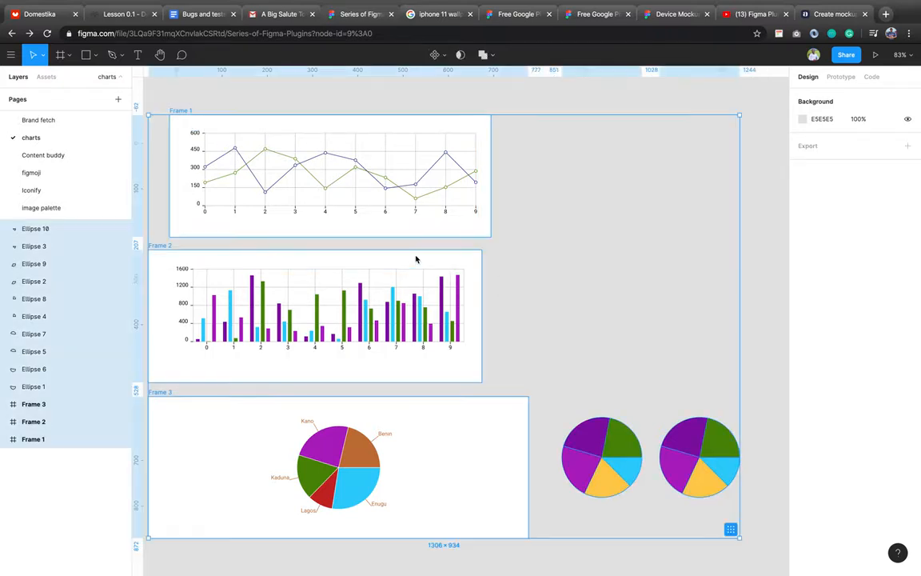
pyautogui.press('super+g')
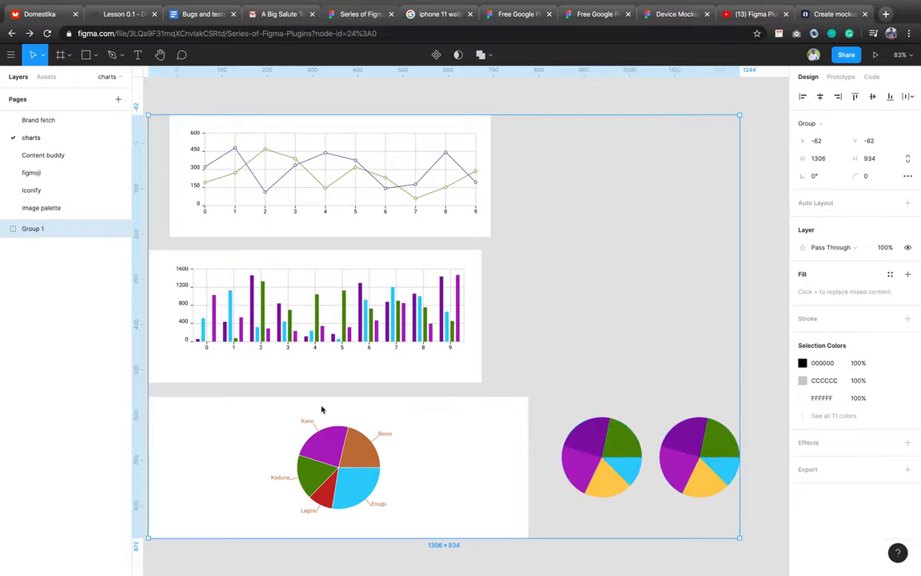
pyautogui.click(121, 230)
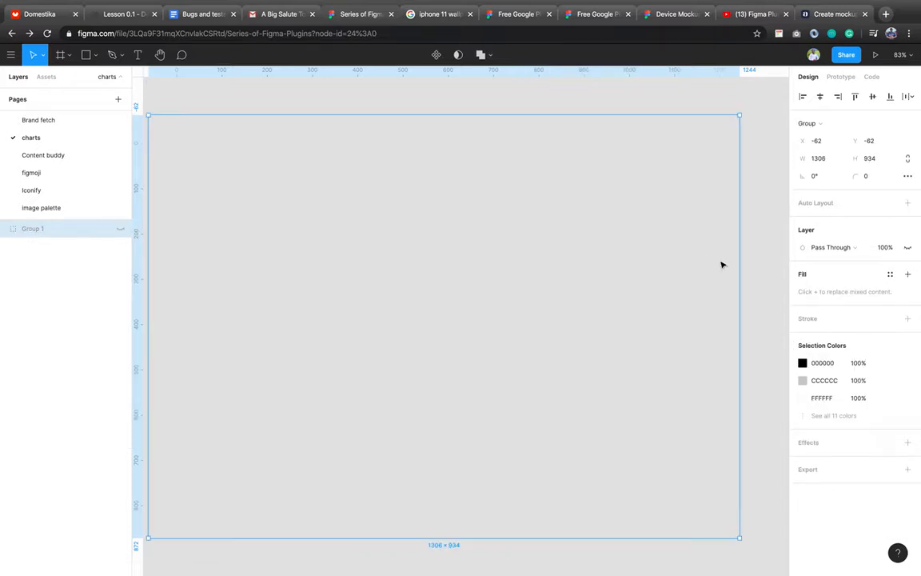
# Move the hidden group far left to about X -1059, Y -61 to clear the working area
pyautogui.moveTo(369, 325); pyautogui.dragTo(290, 300)
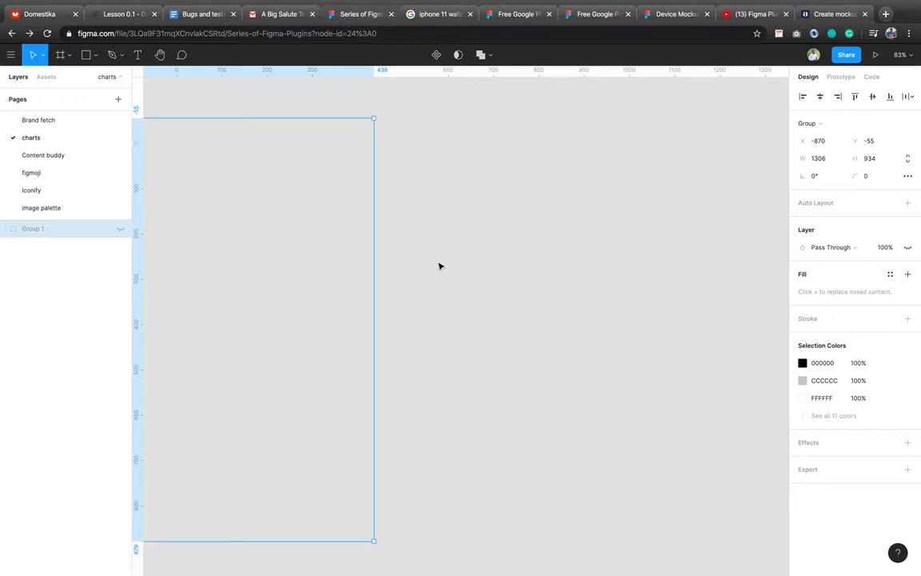
pyautogui.moveTo(310, 296); pyautogui.dragTo(225, 295)
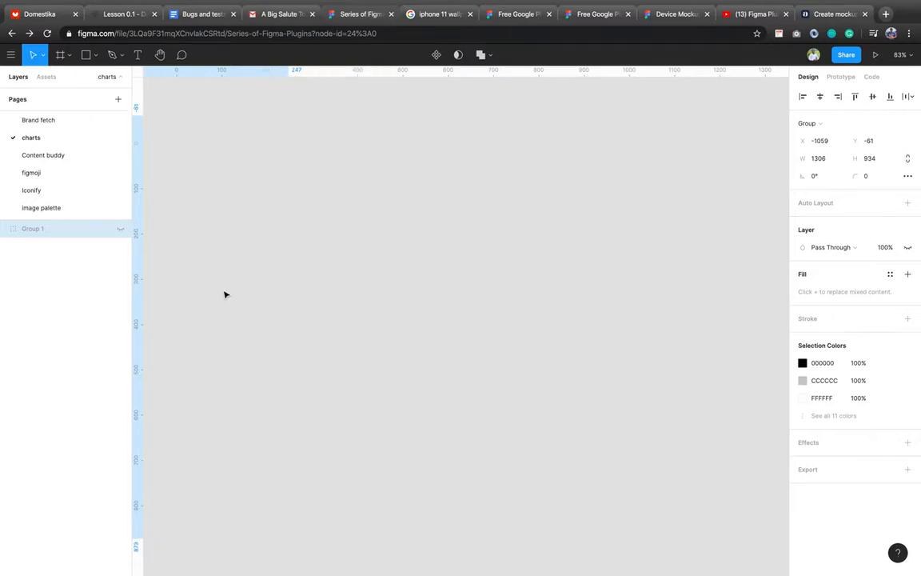
pyautogui.click(411, 291)
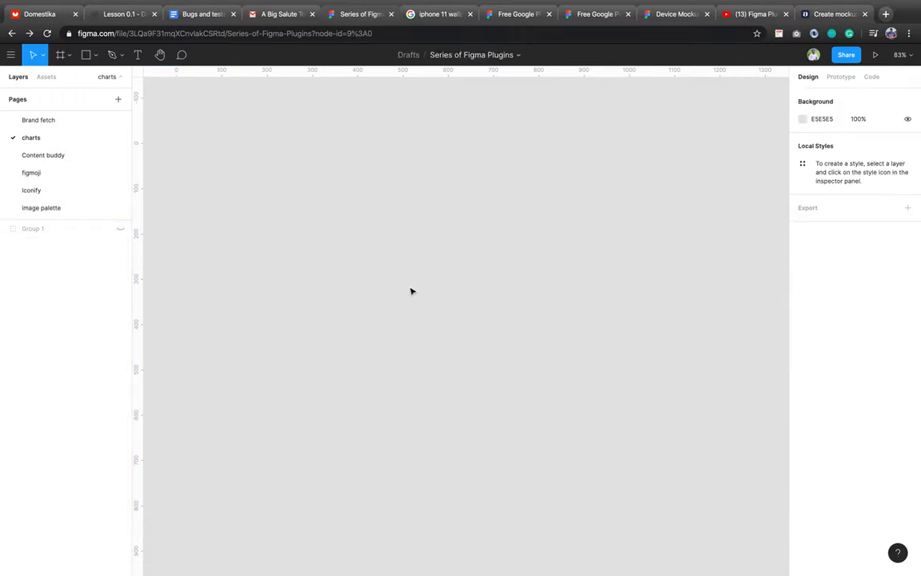
pyautogui.rightClick(270, 243)
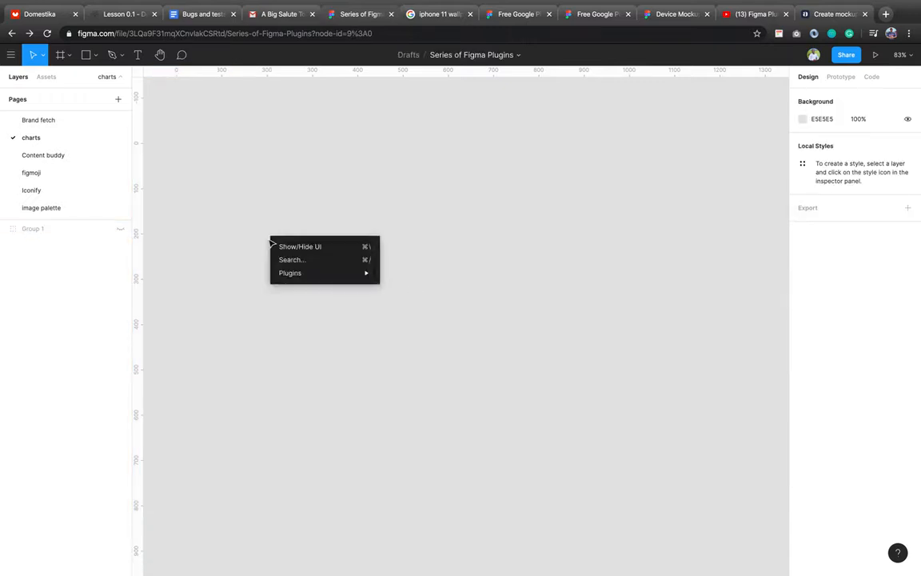
pyautogui.click(401, 208)
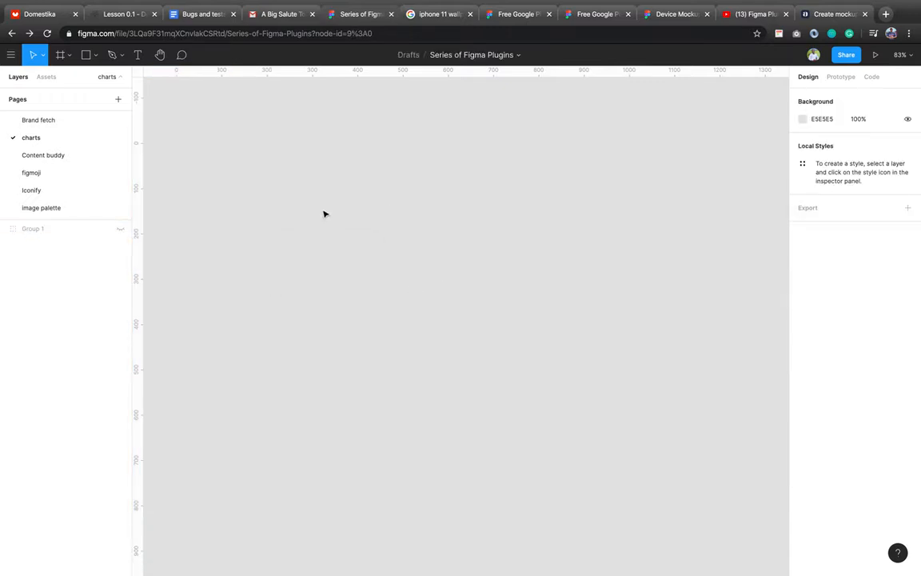
# Add a 1440 × 1024 desktop frame from the frame presets
pyautogui.press('f')
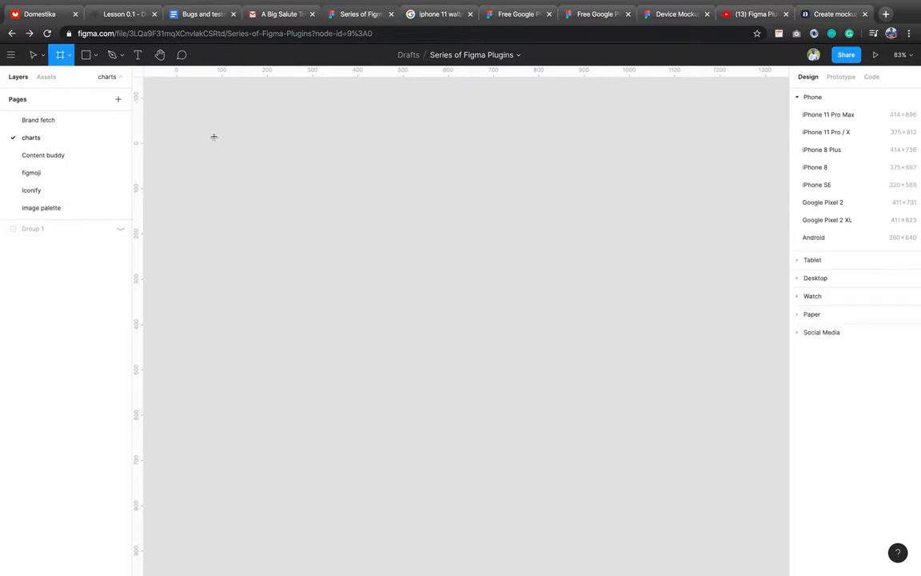
pyautogui.click(795, 279)
pyautogui.click(812, 152)
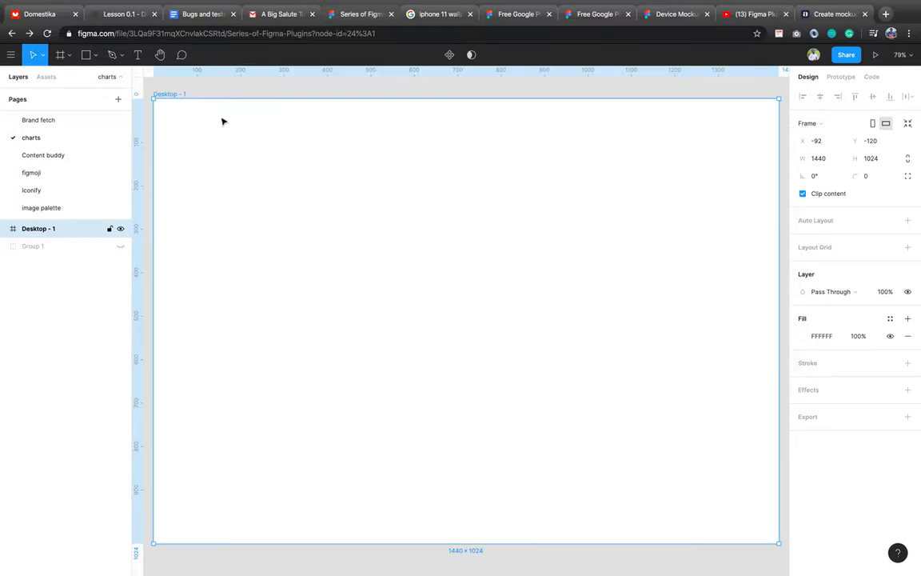
# Draw a 284 × 1024 rectangle along the frame's left edge as a sidebar and fill it with black (000000)
pyautogui.press('r')
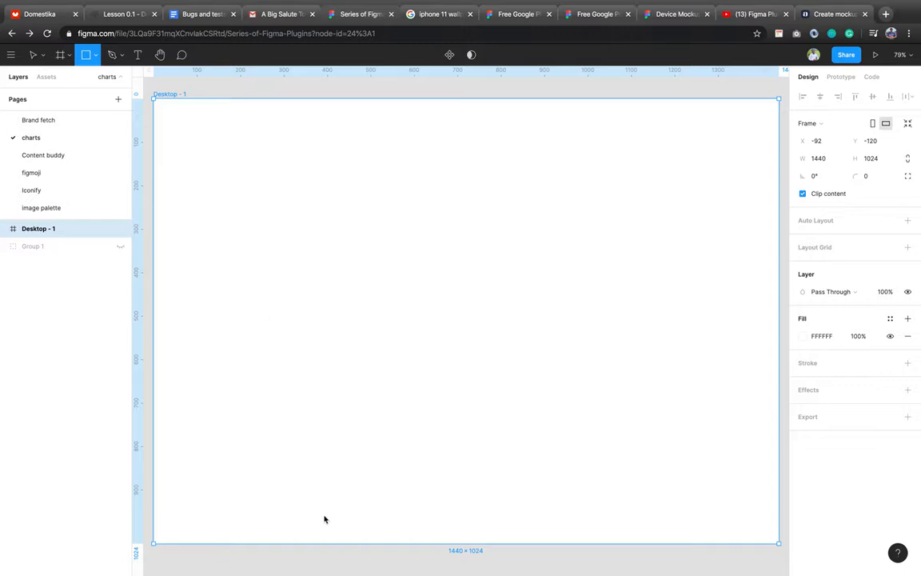
pyautogui.moveTo(153, 98); pyautogui.dragTo(277, 544)
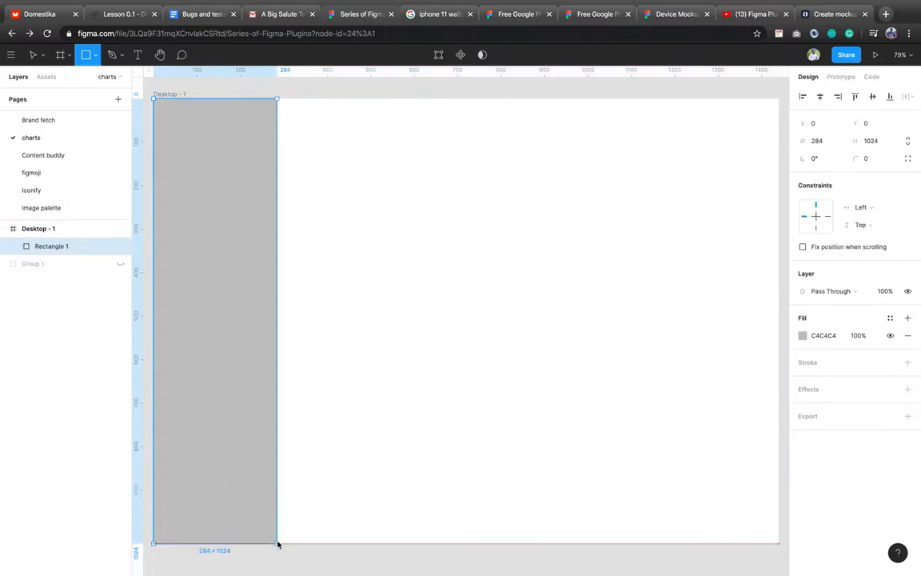
pyautogui.click(802, 336)
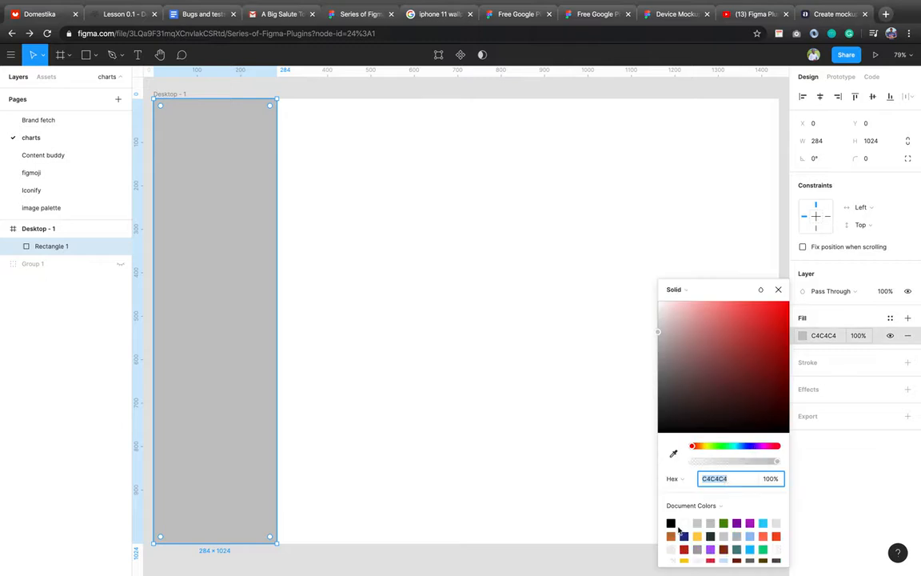
pyautogui.click(670, 523)
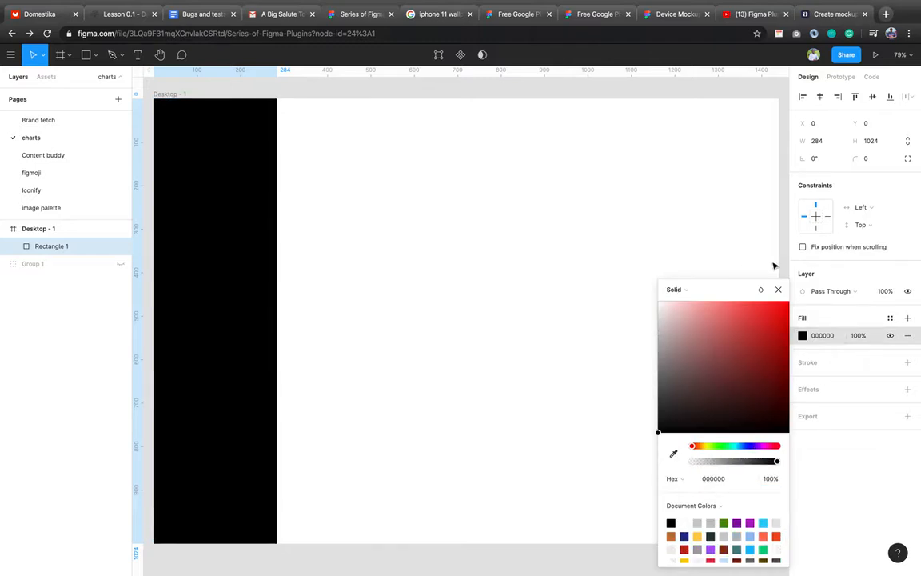
pyautogui.click(778, 289)
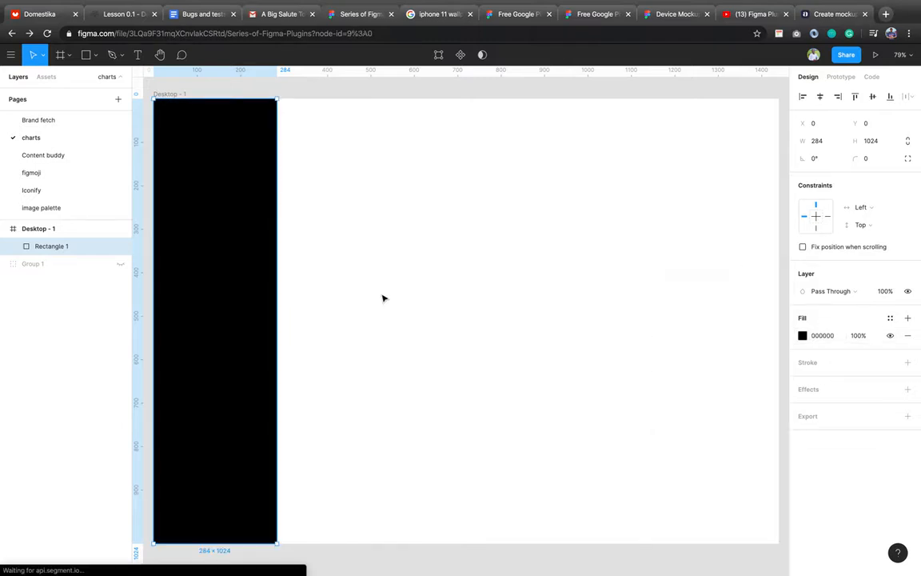
pyautogui.click(382, 296)
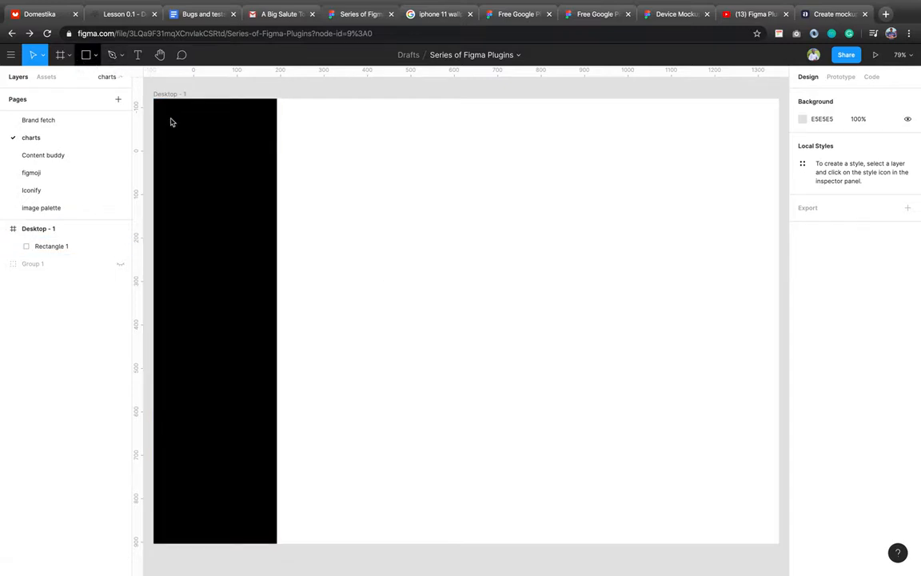
# Add the text "SOphisticated" near the top of the black sidebar and set its fill to FFFFFF
pyautogui.press('t')
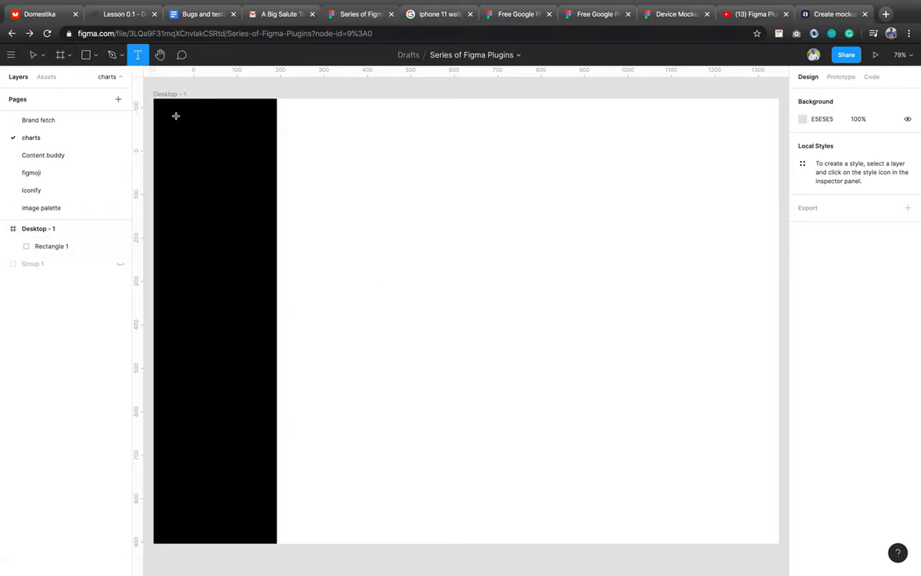
pyautogui.click(171, 117)
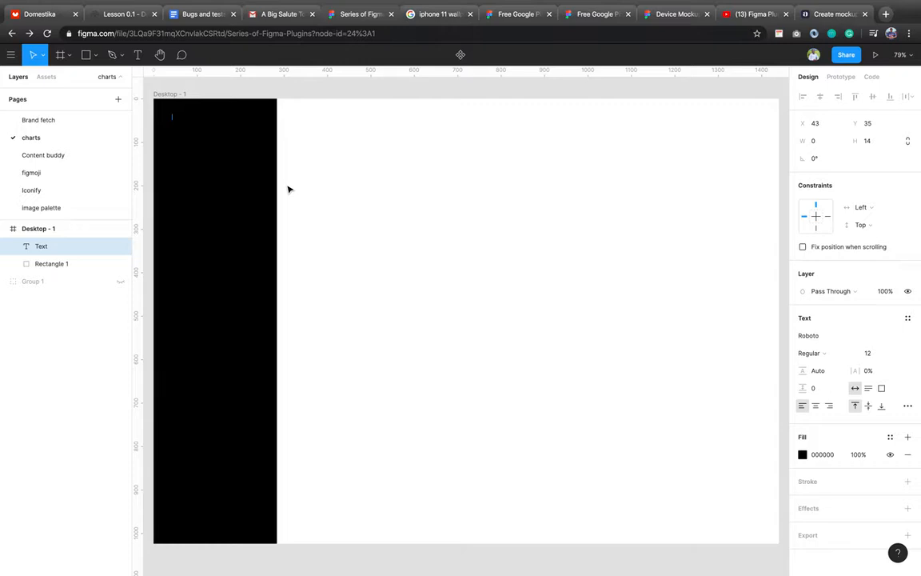
pyautogui.write('SOphisticated')
pyautogui.press('Escape')
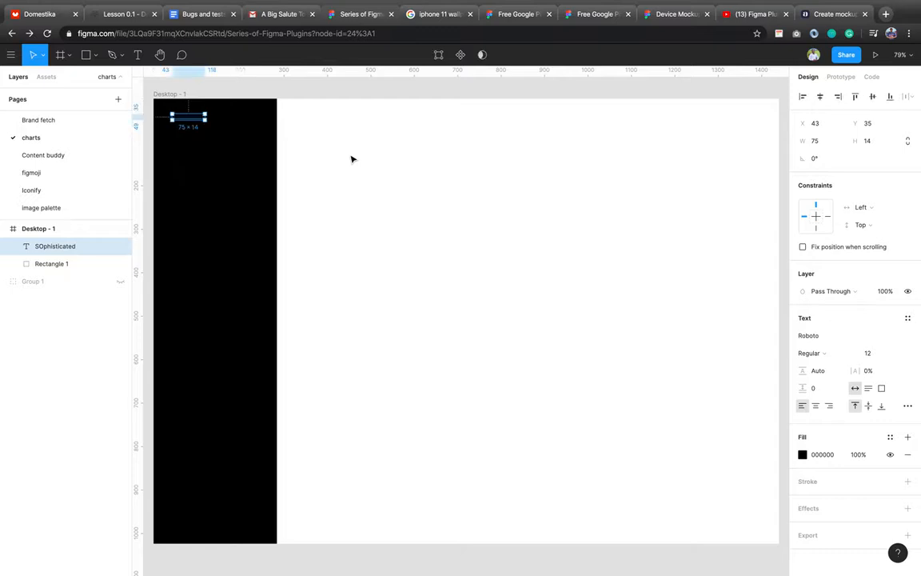
pyautogui.click(823, 454)
pyautogui.write('ffffff')
pyautogui.press('Return')
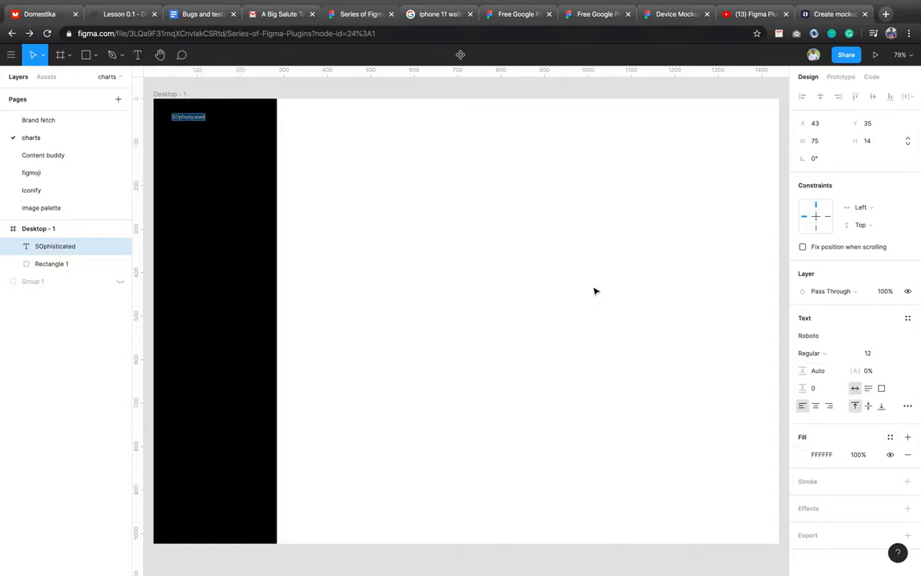
# Correct the sidebar text to "Sophisticated" and set its font size to 24
pyautogui.press('Left')
pyautogui.hotkey('shift', 'Right')
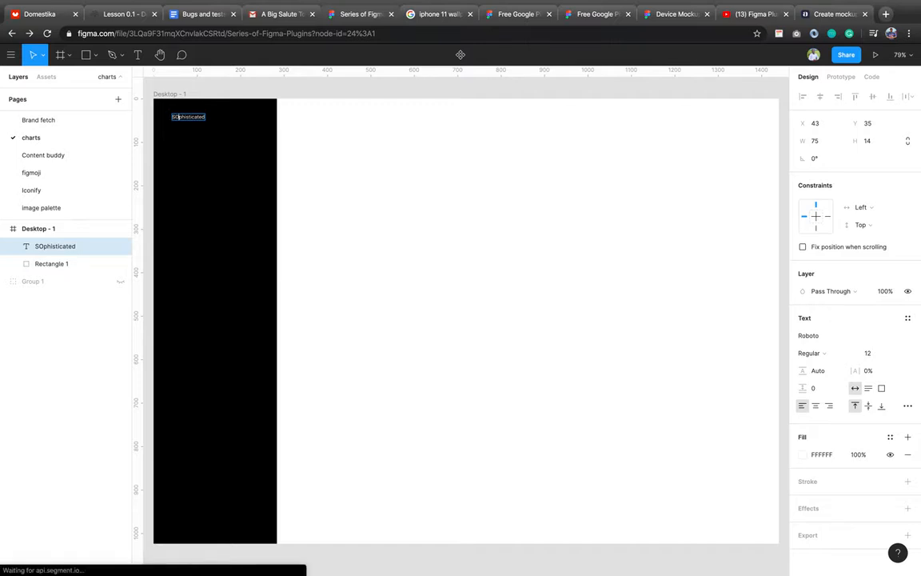
pyautogui.write('o')
pyautogui.press('Escape')
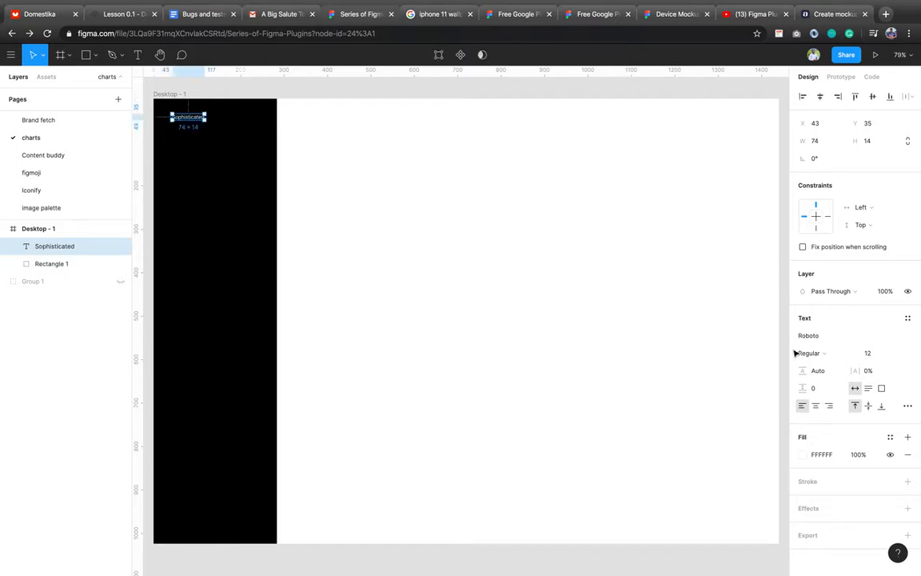
pyautogui.click(876, 355)
pyautogui.write('24')
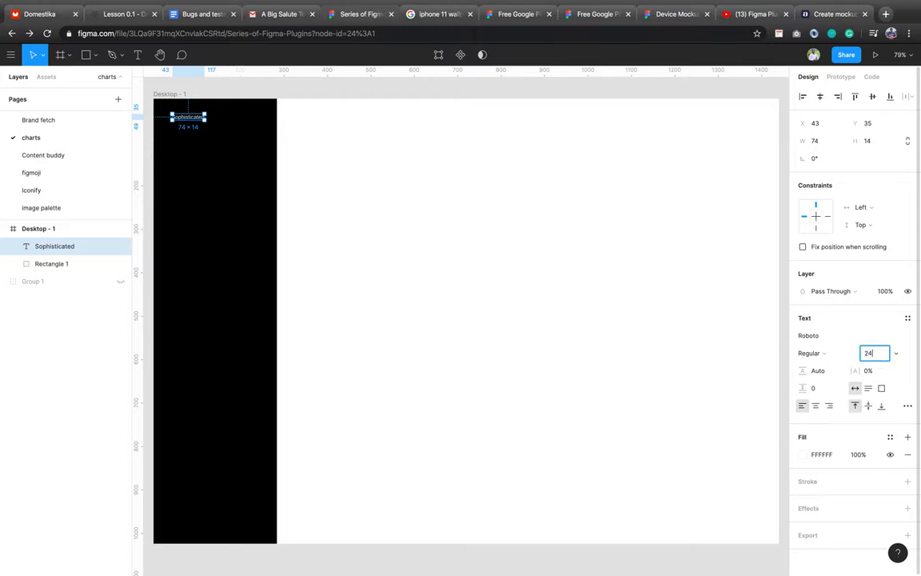
pyautogui.press('Return')
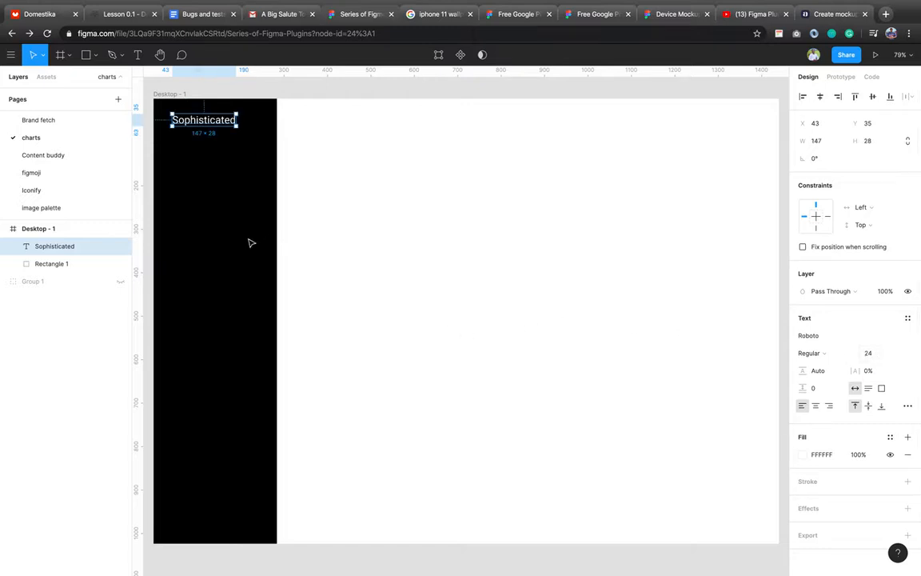
# Centre the "Sophisticated" text horizontally on the black sidebar rectangle
pyautogui.click(251, 242)
pyautogui.click(820, 98)
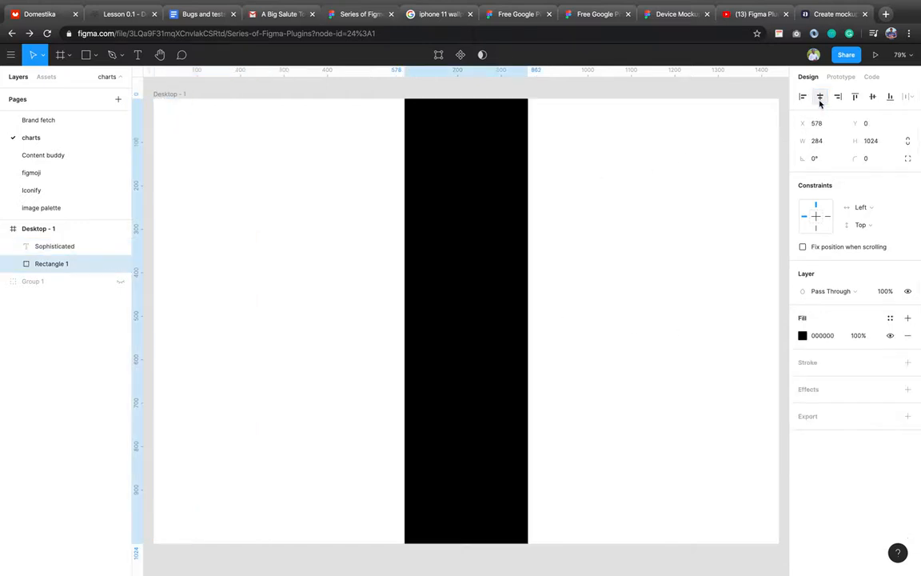
pyautogui.hotkey('ctrl', 'z')
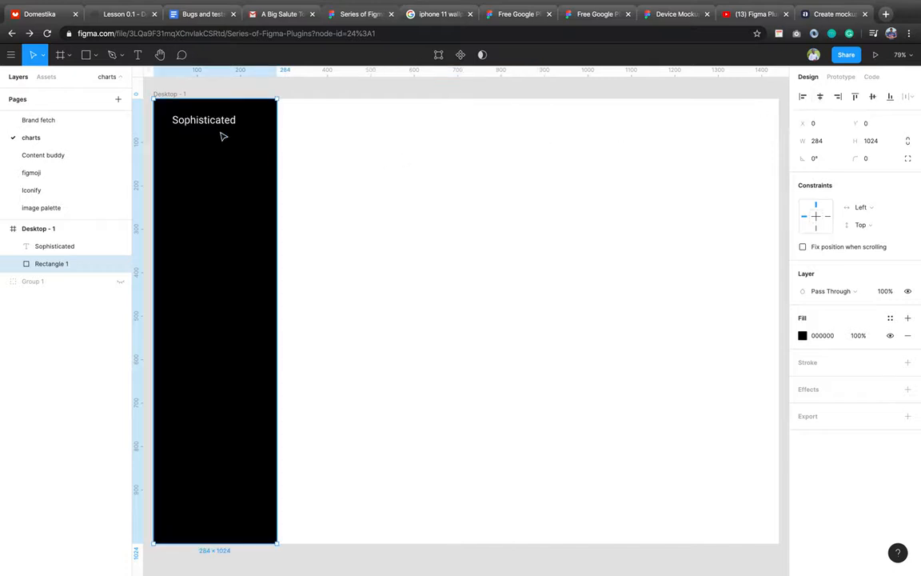
pyautogui.keyDown('shift'); pyautogui.click(221, 126); pyautogui.keyUp('shift')
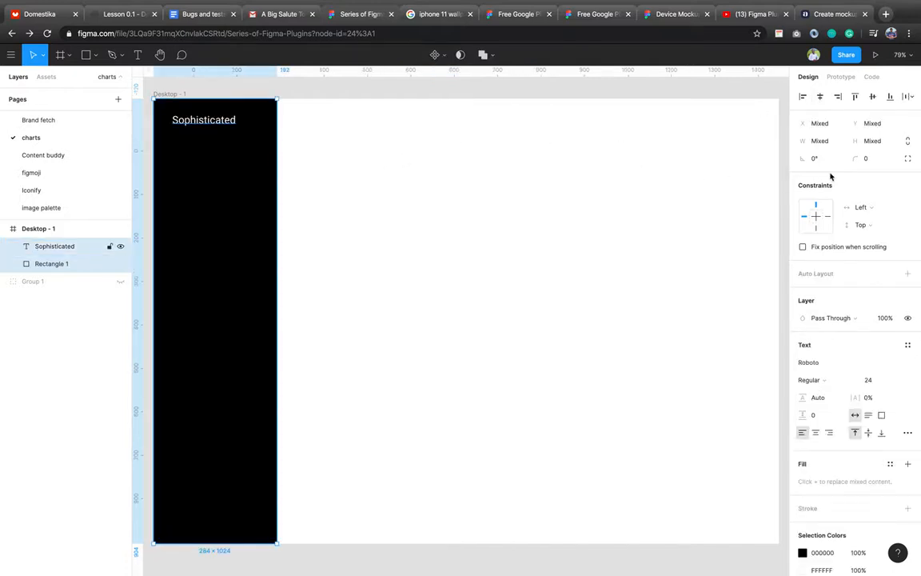
pyautogui.click(820, 99)
pyautogui.click(417, 248)
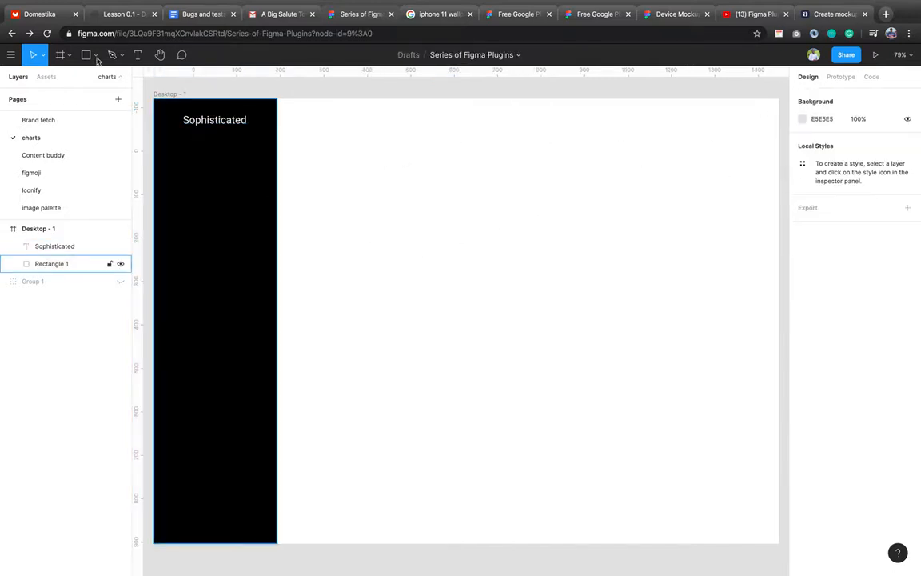
# Draw a rectangle about 556 × 341 beside the sidebar and place a duplicate to its right at the same height
pyautogui.press('r')
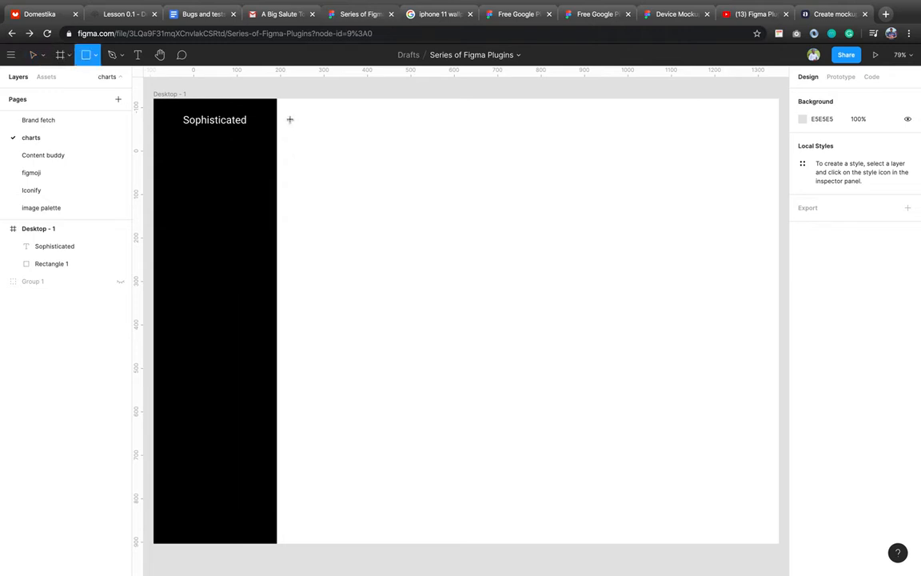
pyautogui.moveTo(291, 146)
pyautogui.mouseDown()
pyautogui.moveTo(525, 300)
pyautogui.moveTo(534, 297)
pyautogui.mouseUp()
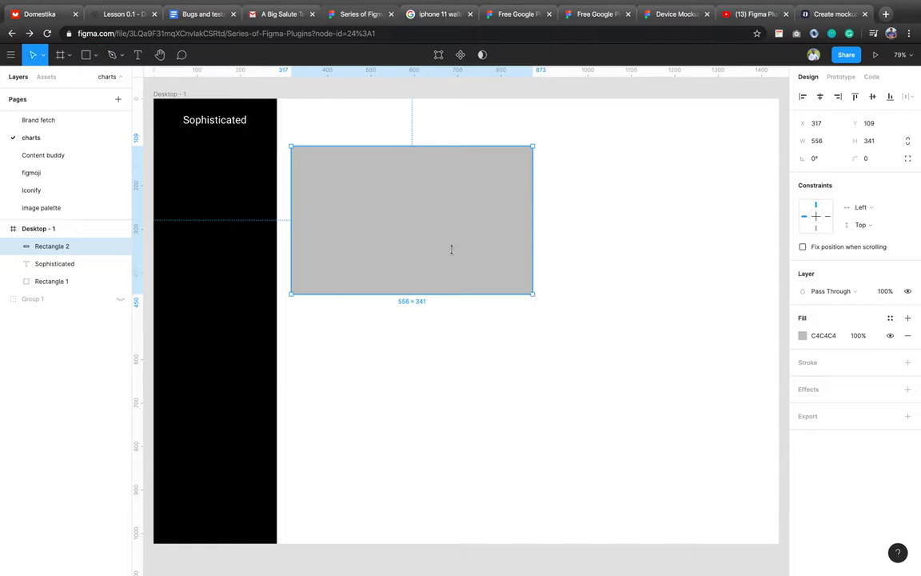
pyautogui.keyDown('alt'); pyautogui.moveTo(419, 234); pyautogui.dragTo(656, 258); pyautogui.keyUp('alt')
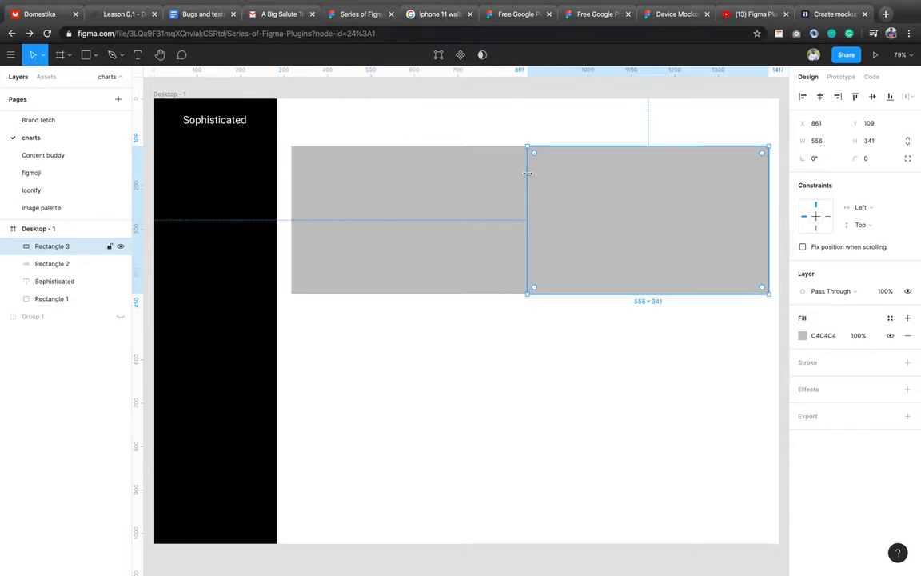
# Narrow the right grey rectangle to about 448 wide and widen the left one to about 607, leaving a gap between them
pyautogui.moveTo(562, 172); pyautogui.dragTo(574, 172)
pyautogui.click(516, 208)
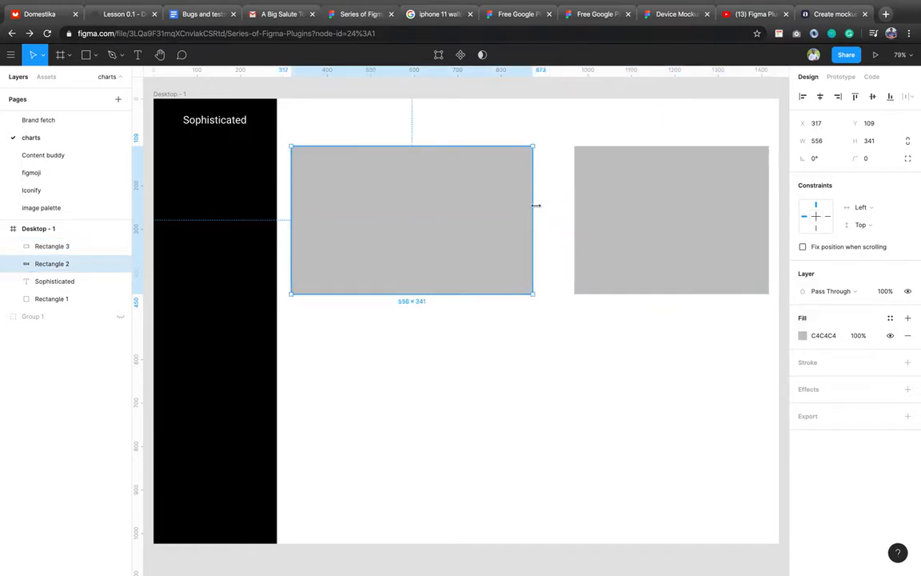
pyautogui.moveTo(532, 208); pyautogui.dragTo(556, 209)
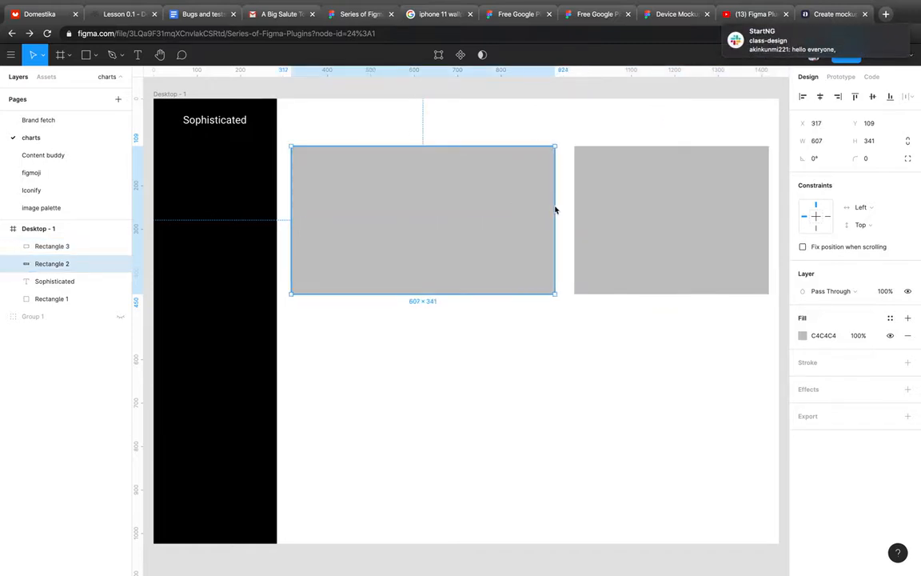
# Move both grey rectangles down together to a Y position of about 158
pyautogui.keyDown('shift'); pyautogui.click(596, 255); pyautogui.keyUp('shift')
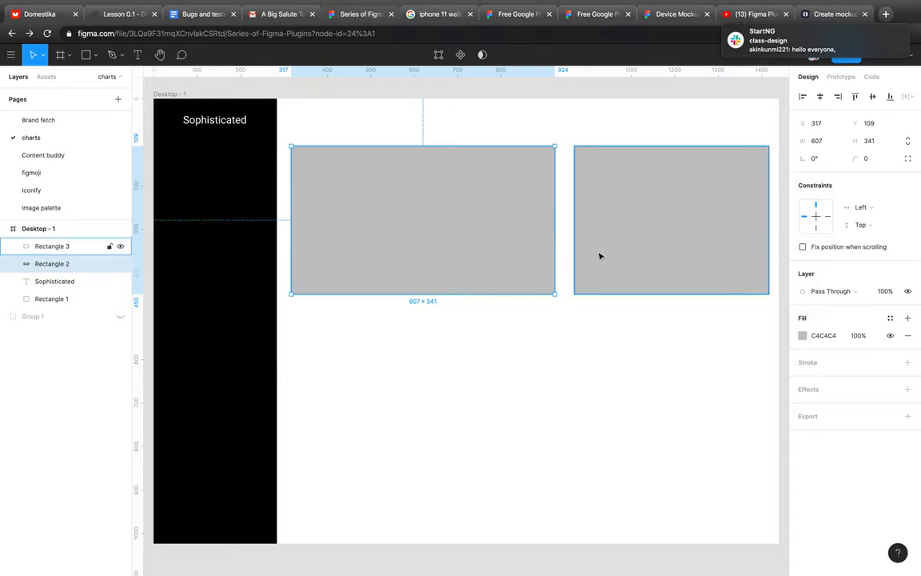
pyautogui.moveTo(514, 247); pyautogui.dragTo(514, 265)
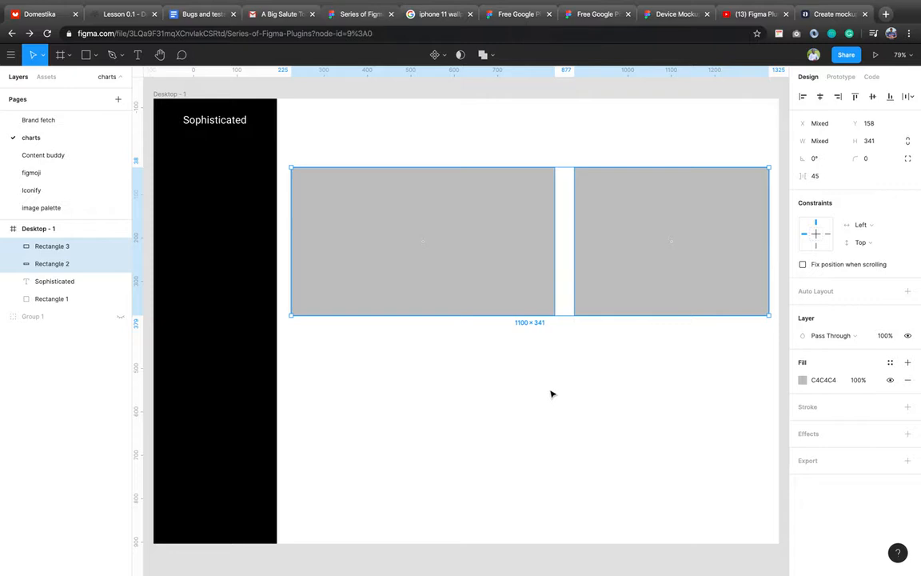
pyautogui.click(551, 393)
# Fill the wider left rectangle with FFFFFF and add a 1-pixel inside stroke coloured E1E1E1
pyautogui.click(450, 263)
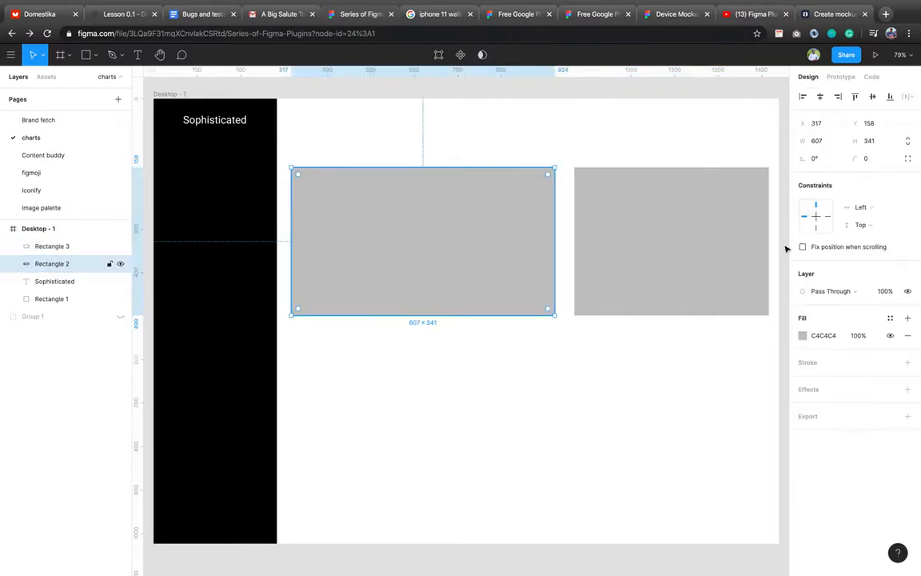
pyautogui.click(824, 338)
pyautogui.write('ffffff')
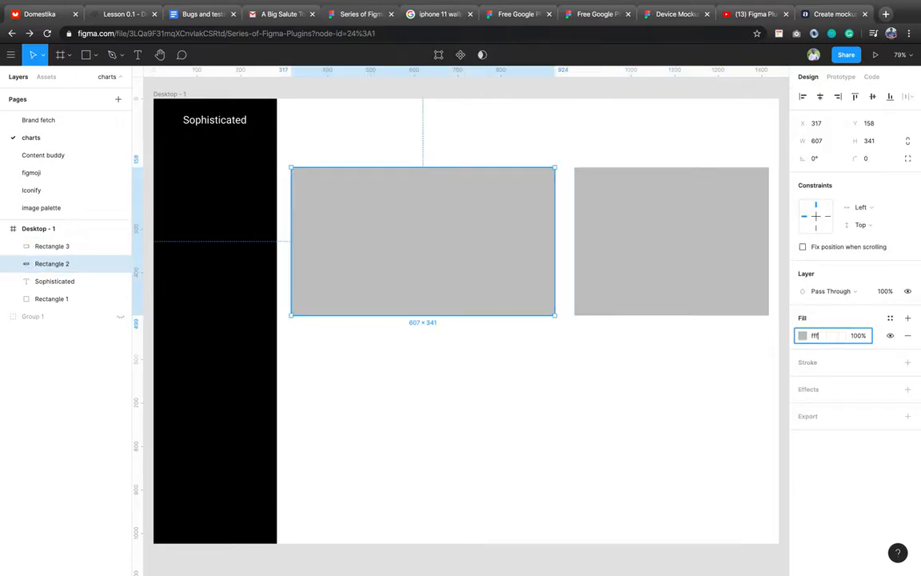
pyautogui.press('Return')
pyautogui.click(907, 363)
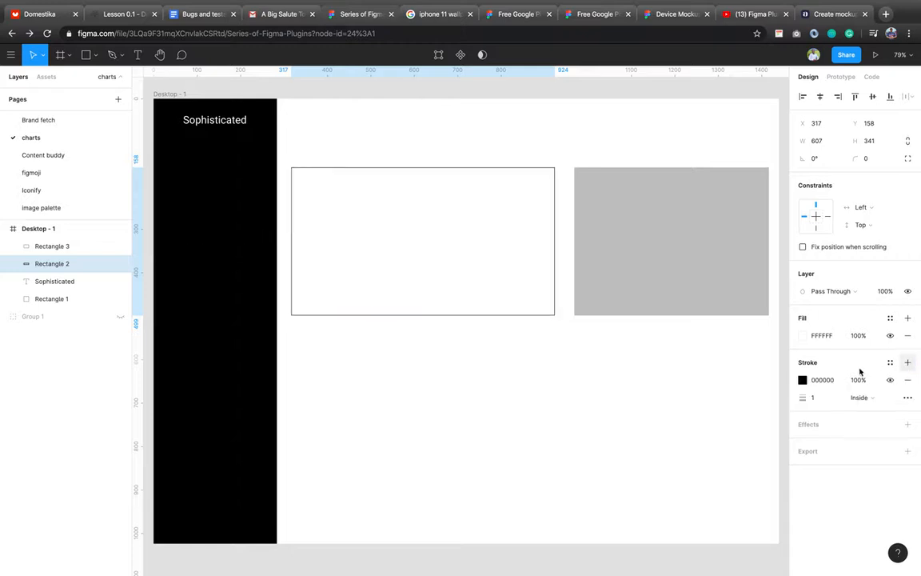
pyautogui.click(824, 380)
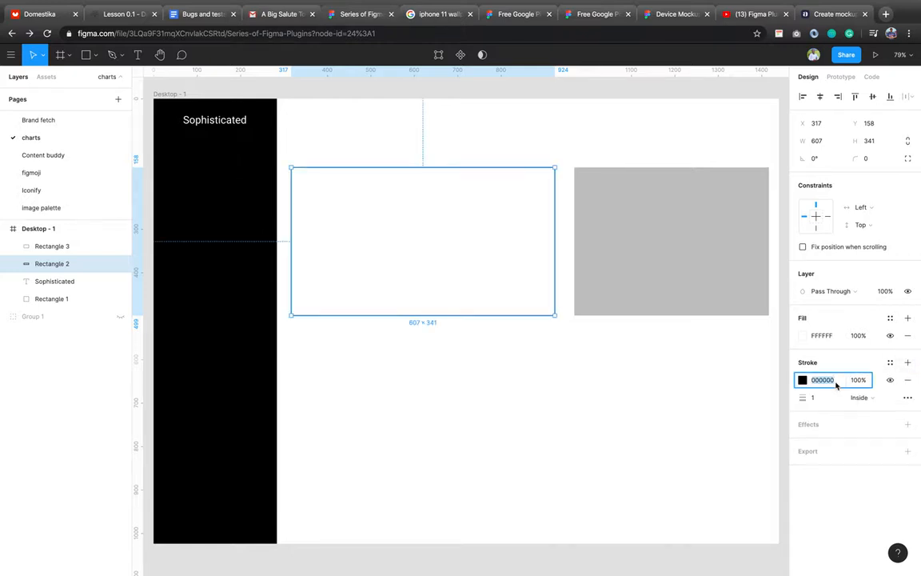
pyautogui.write('e1e1e1')
pyautogui.press('Return')
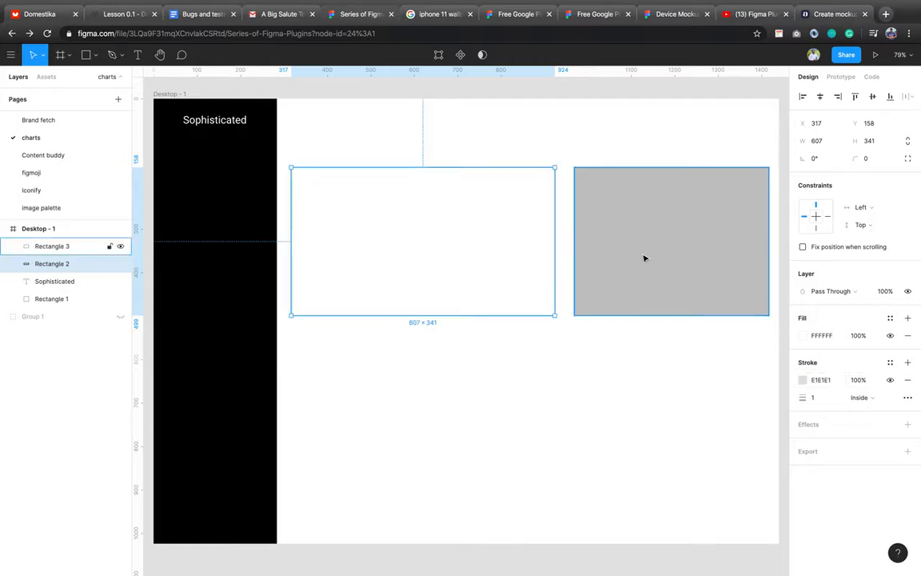
# Run the Charts plugin with the white rectangle selected and move its window clear of the grey rectangle
pyautogui.click(644, 258)
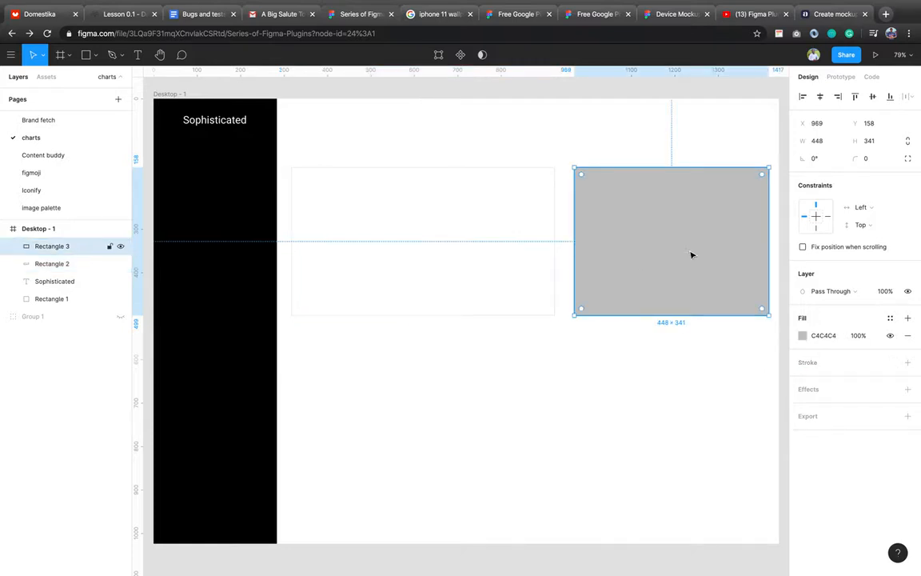
pyautogui.click(455, 266)
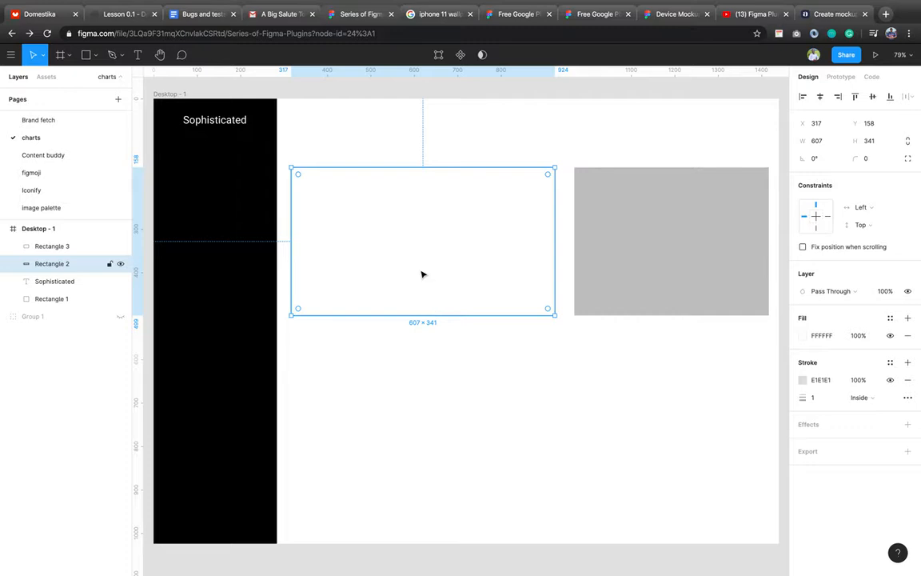
pyautogui.rightClick(423, 274)
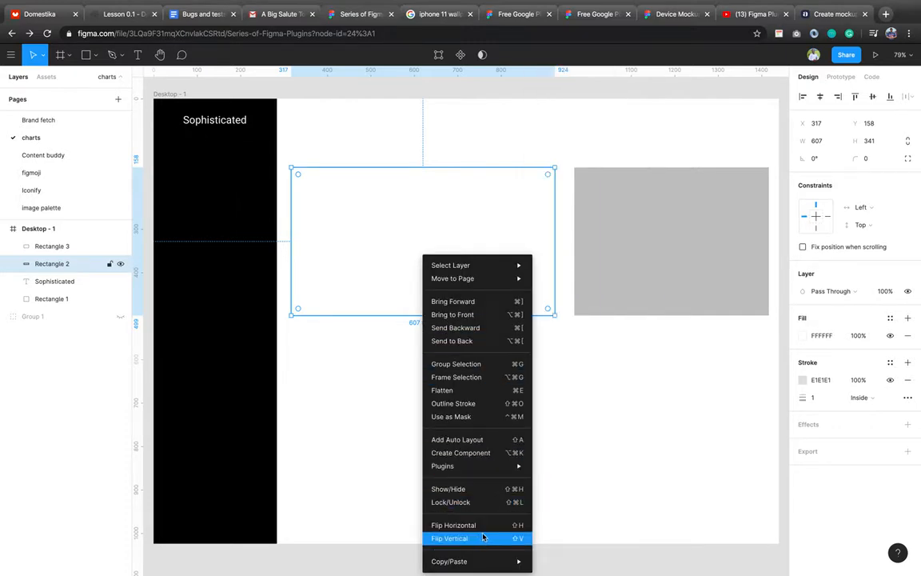
pyautogui.moveTo(501, 466)
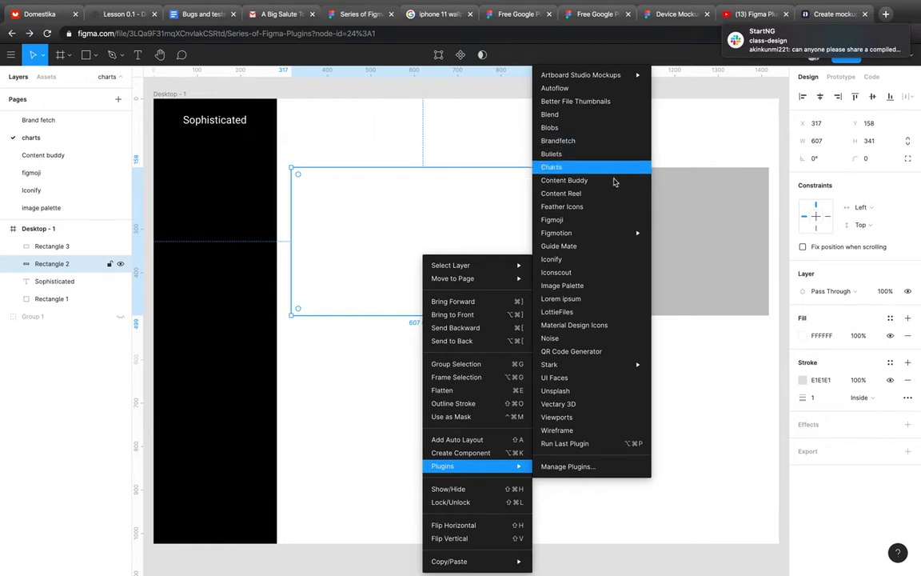
pyautogui.click(616, 167)
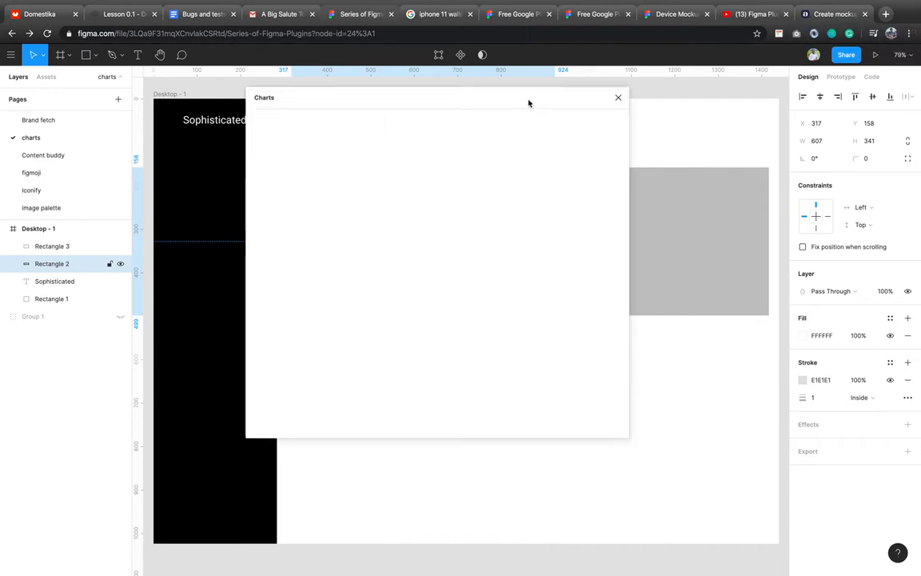
pyautogui.moveTo(529, 101); pyautogui.dragTo(417, 155)
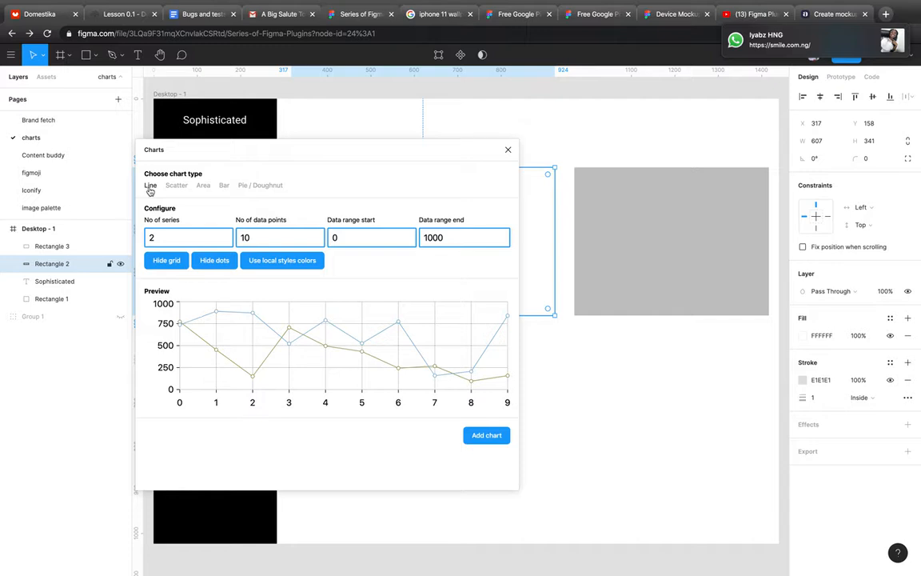
# Preview the Scatter, Area, Bar and Pie / Doughnut chart types and return to Line
pyautogui.click(175, 185)
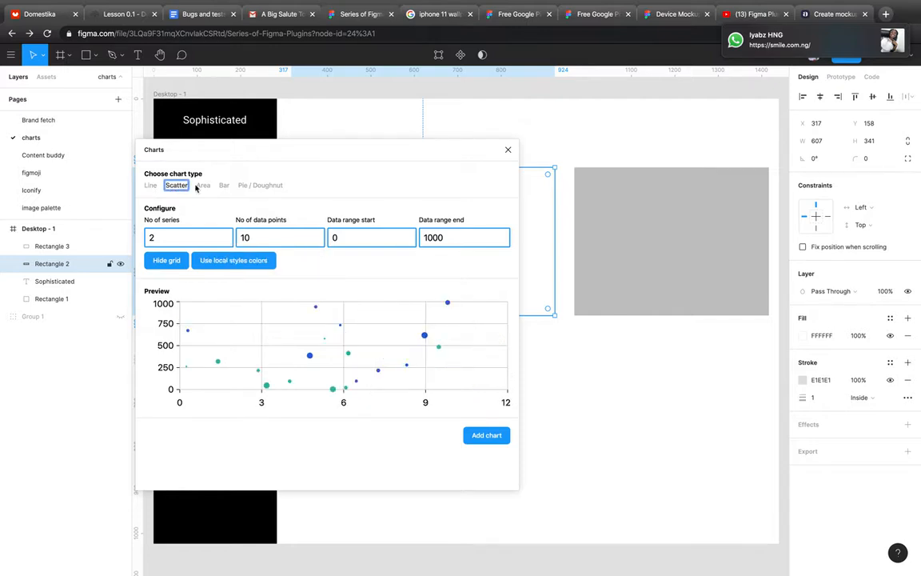
pyautogui.click(203, 185)
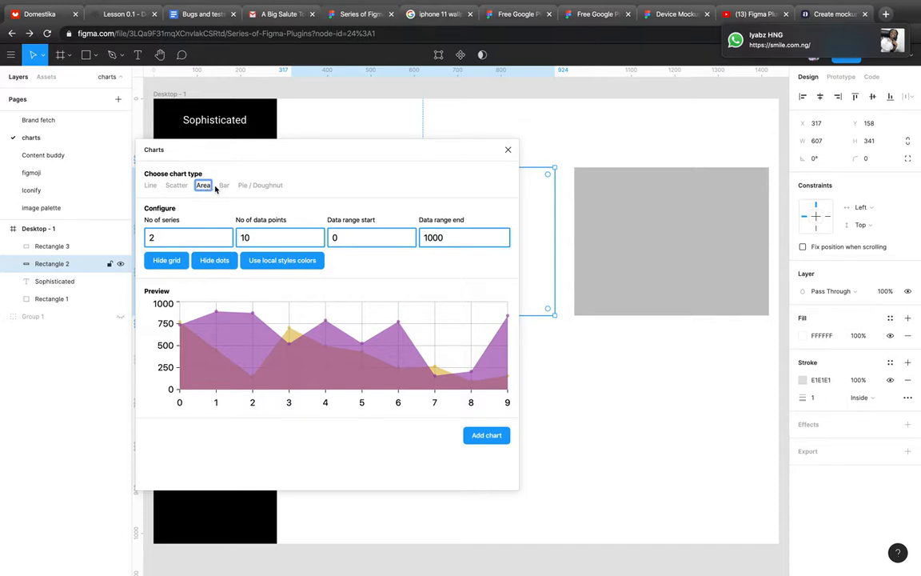
pyautogui.click(225, 186)
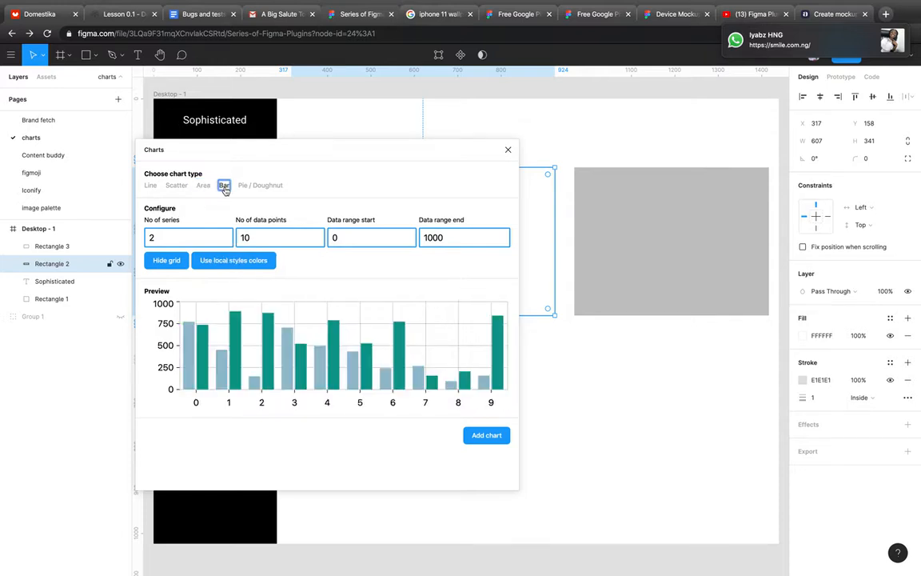
pyautogui.click(251, 186)
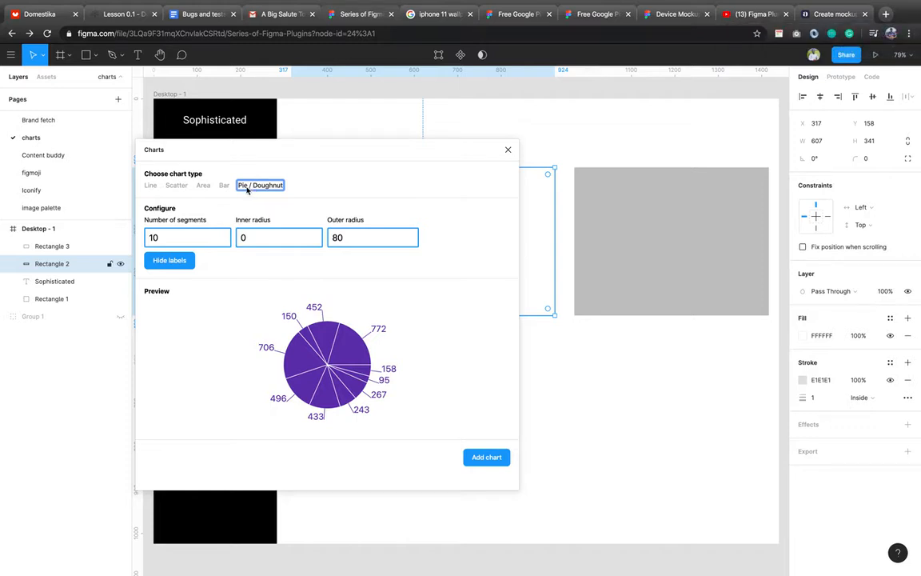
pyautogui.click(150, 186)
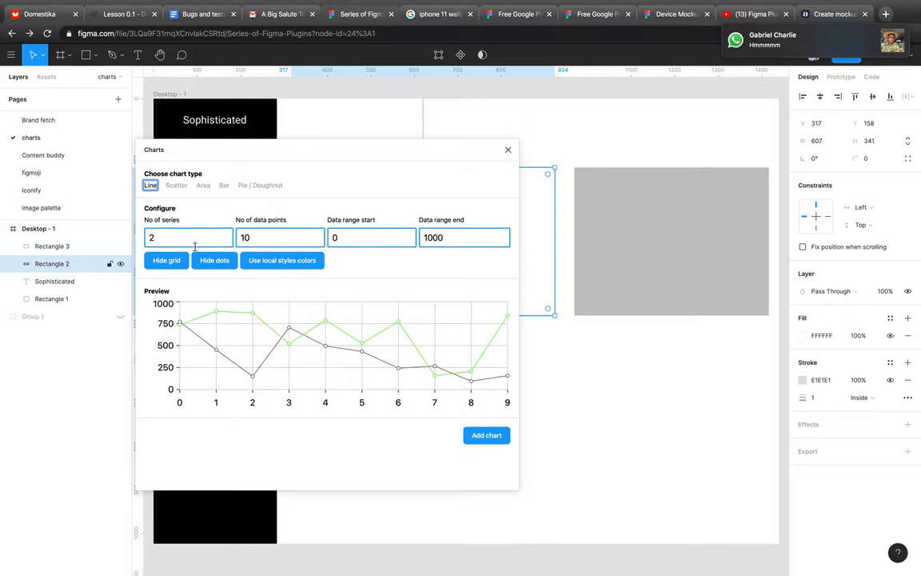
# Try hiding and restoring the grid and the dots in the line chart preview
pyautogui.click(174, 261)
pyautogui.click(176, 260)
pyautogui.click(216, 260)
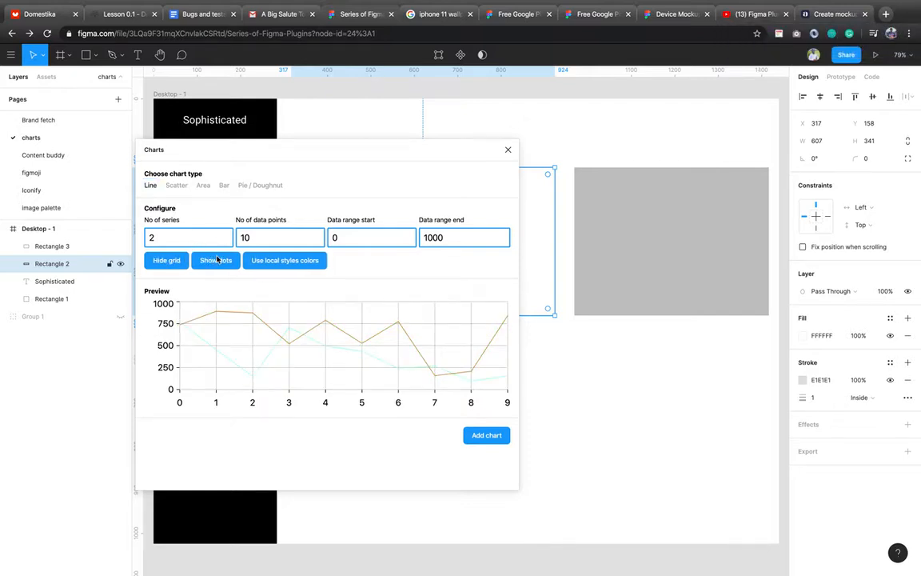
pyautogui.click(216, 259)
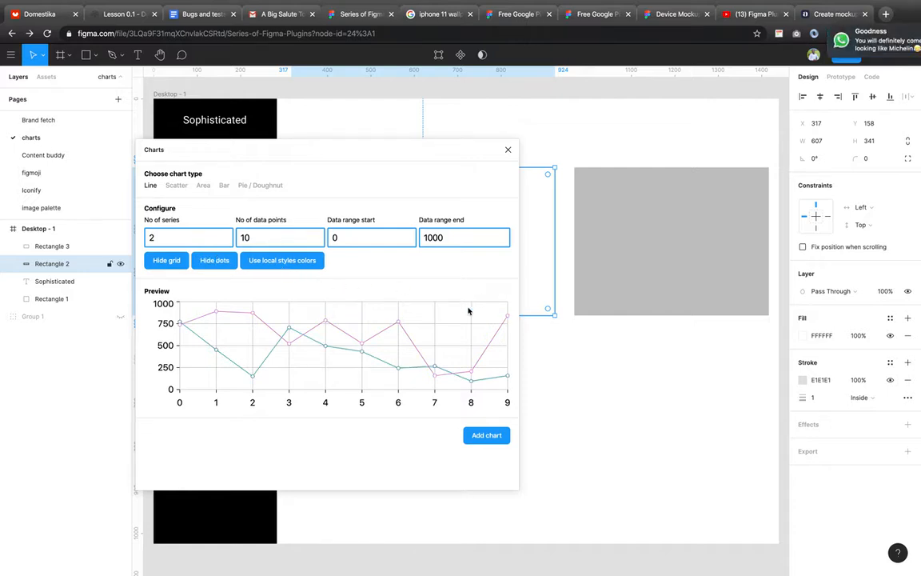
# Look at the available colour libraries for the white rectangle's stroke, keeping Document Colors
pyautogui.click(806, 383)
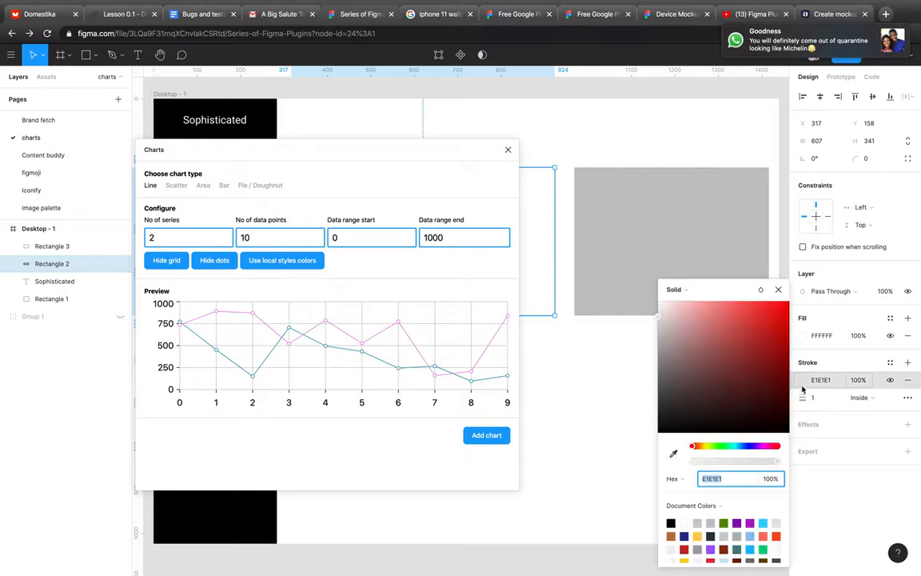
pyautogui.click(703, 505)
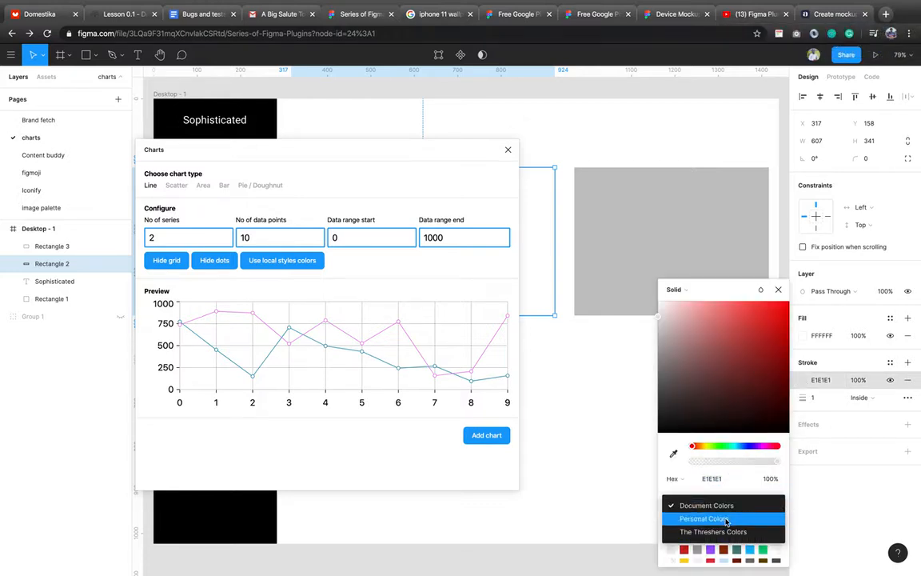
pyautogui.click(730, 505)
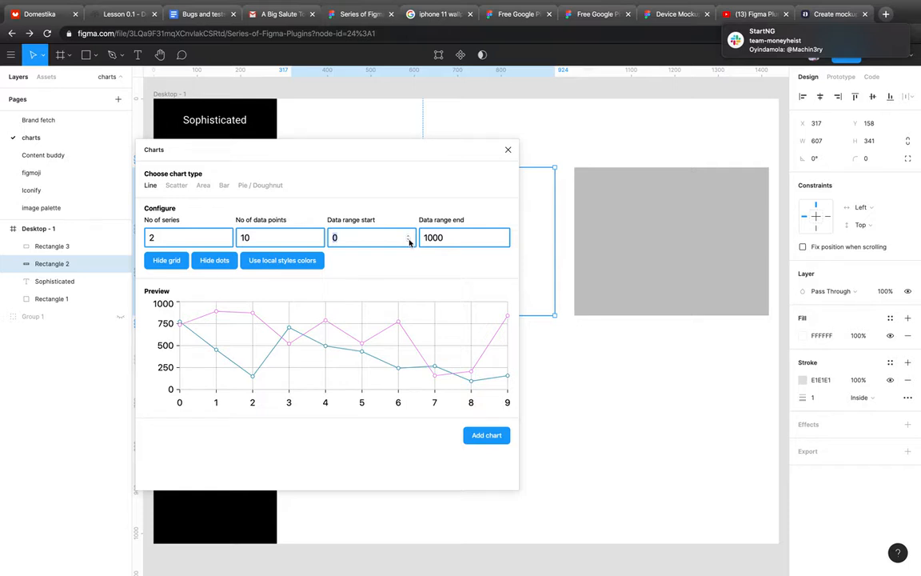
# Try data range start values of 1 and 2 for the line chart and return the value to 0
pyautogui.click(408, 236)
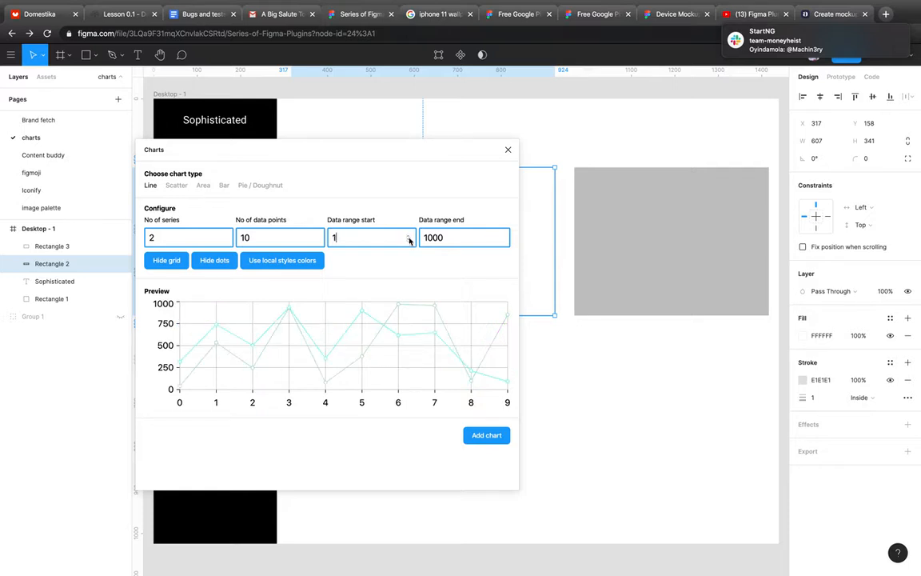
pyautogui.click(409, 239)
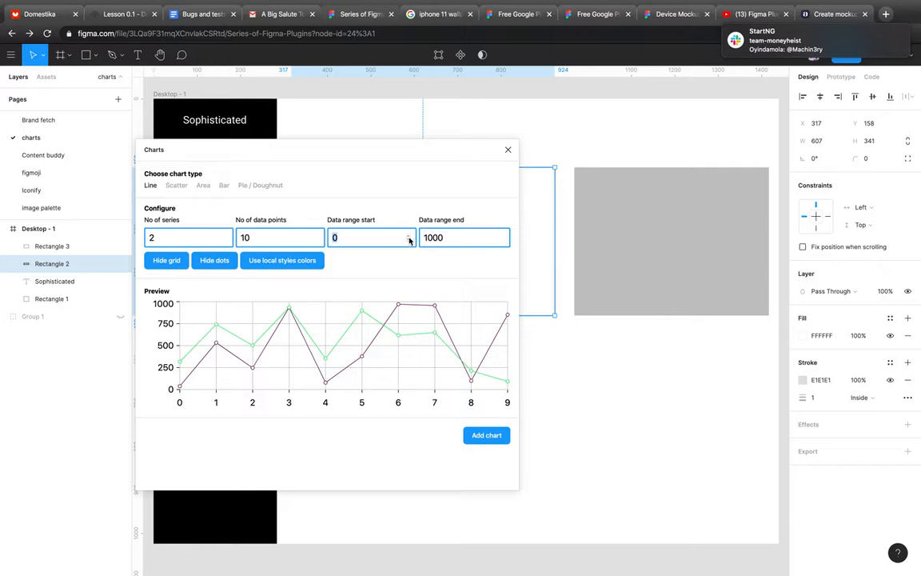
pyautogui.click(409, 237)
pyautogui.click(408, 236)
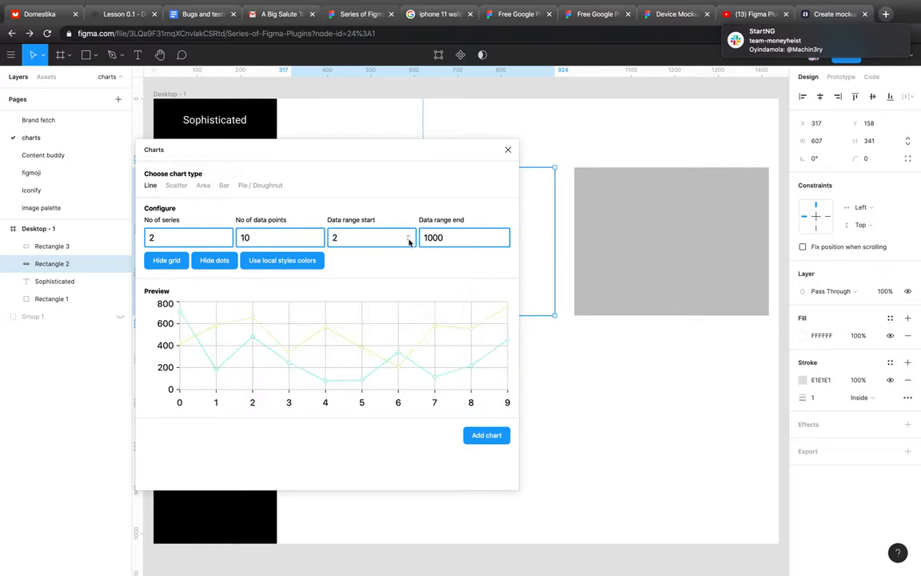
pyautogui.click(408, 241)
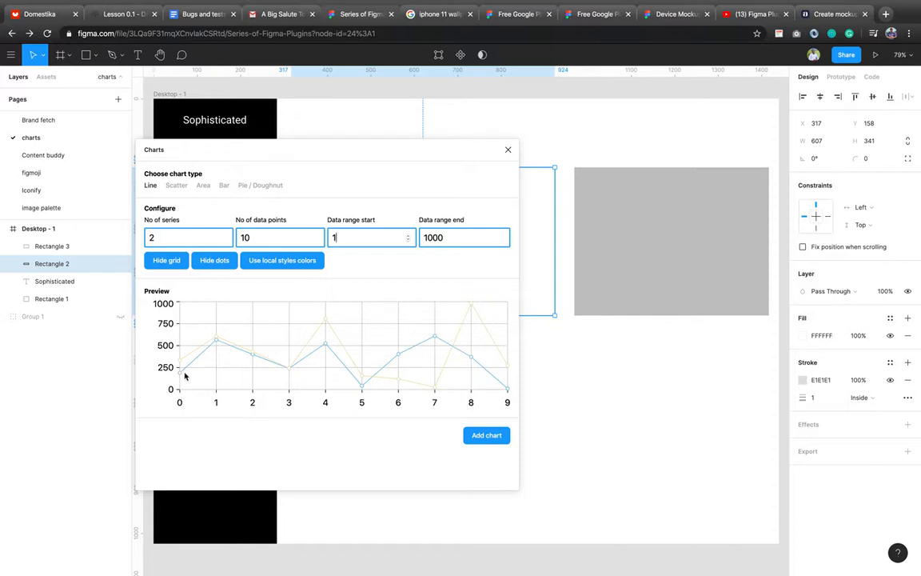
pyautogui.click(408, 236)
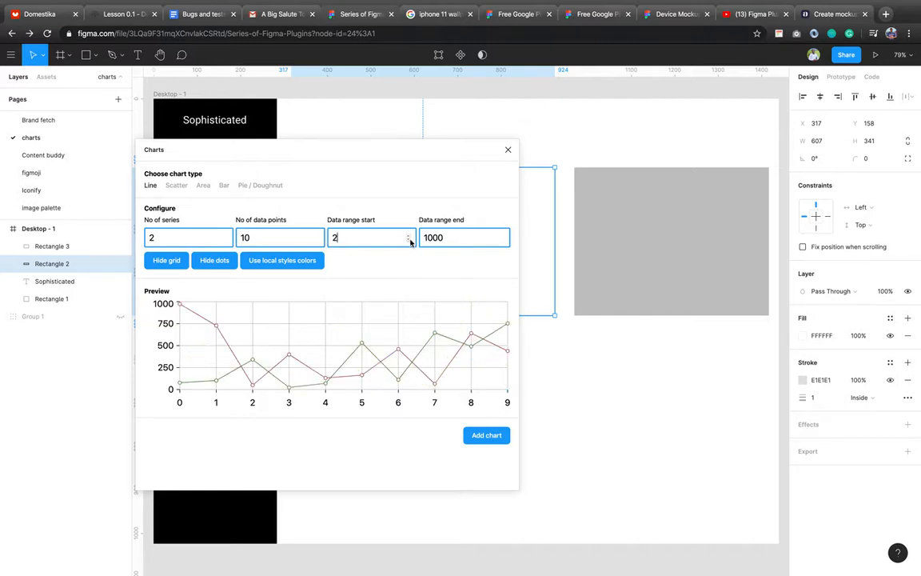
pyautogui.doubleClick(407, 241)
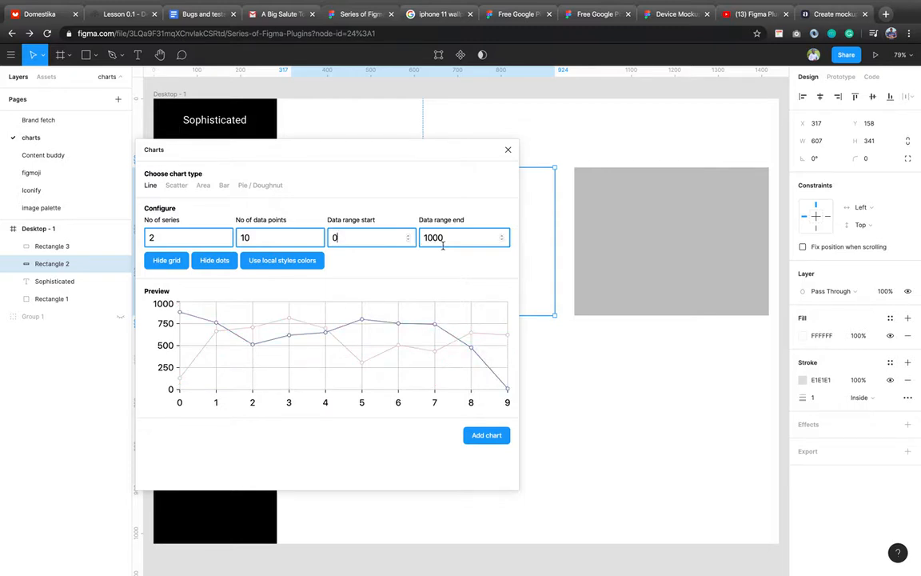
# Set the line chart's data range end to 10000
pyautogui.click(484, 237)
pyautogui.write('0')
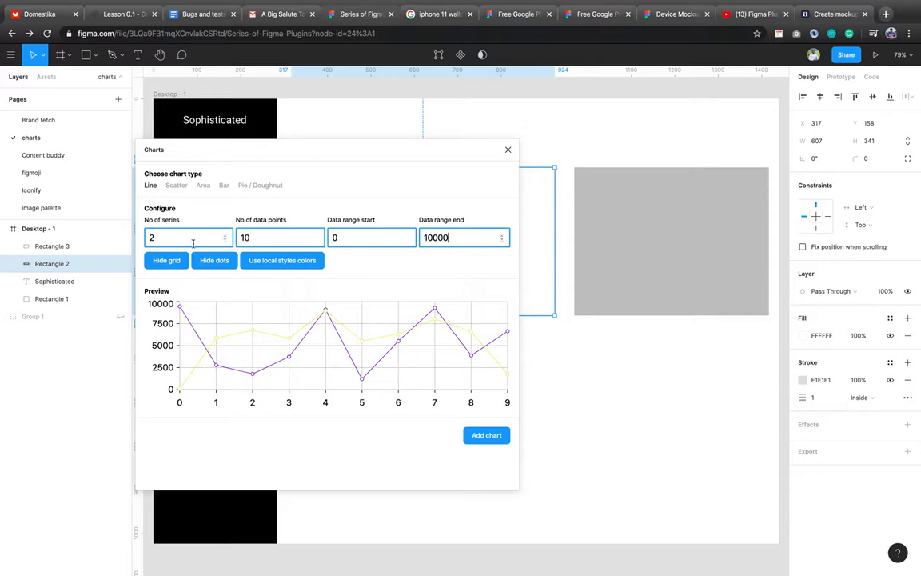
# Set the line chart's number of series to 1 and add the chart to the canvas
pyautogui.click(226, 235)
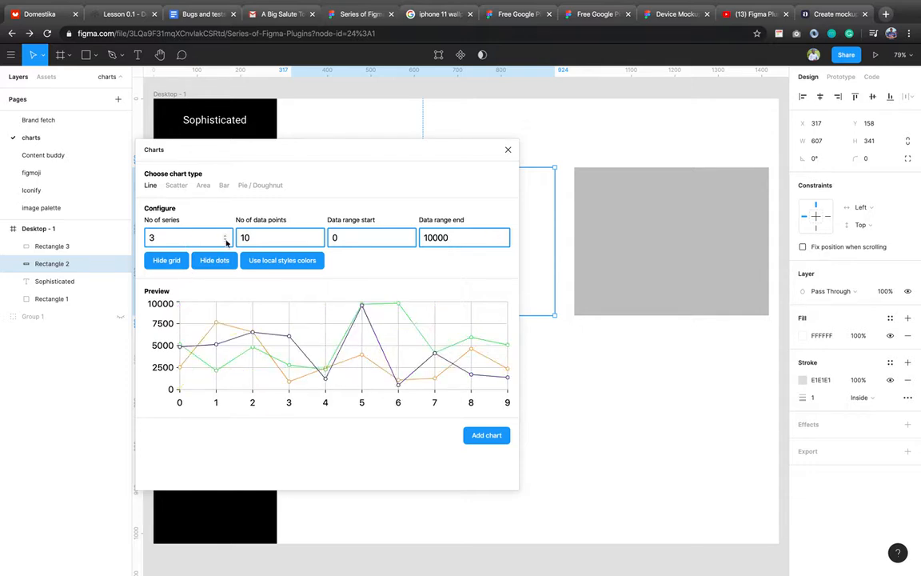
pyautogui.press('BackSpace')
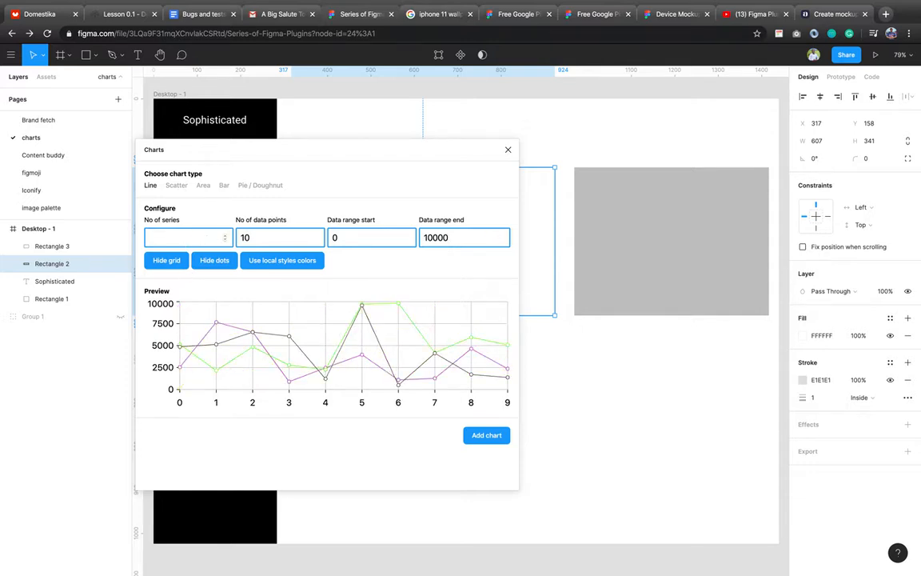
pyautogui.write('1')
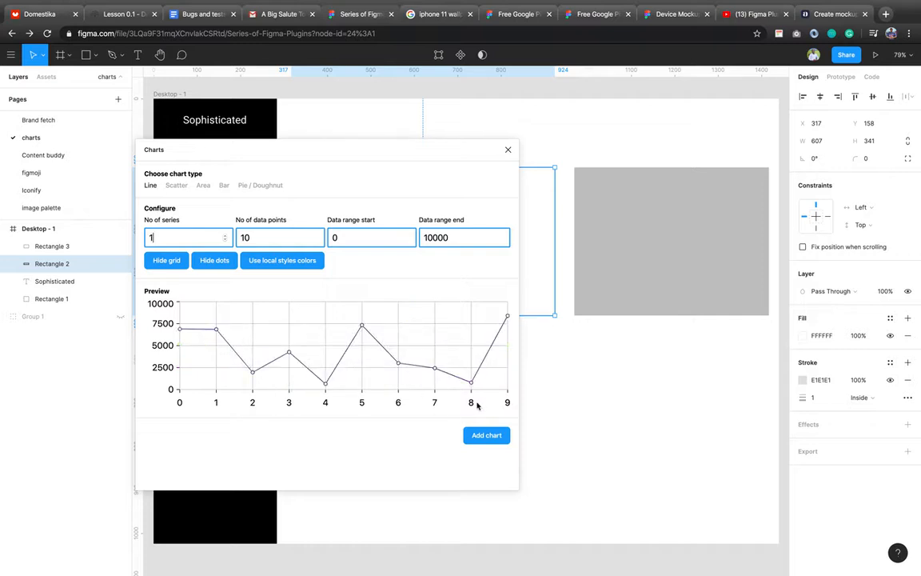
pyautogui.moveTo(434, 371); pyautogui.dragTo(430, 359)
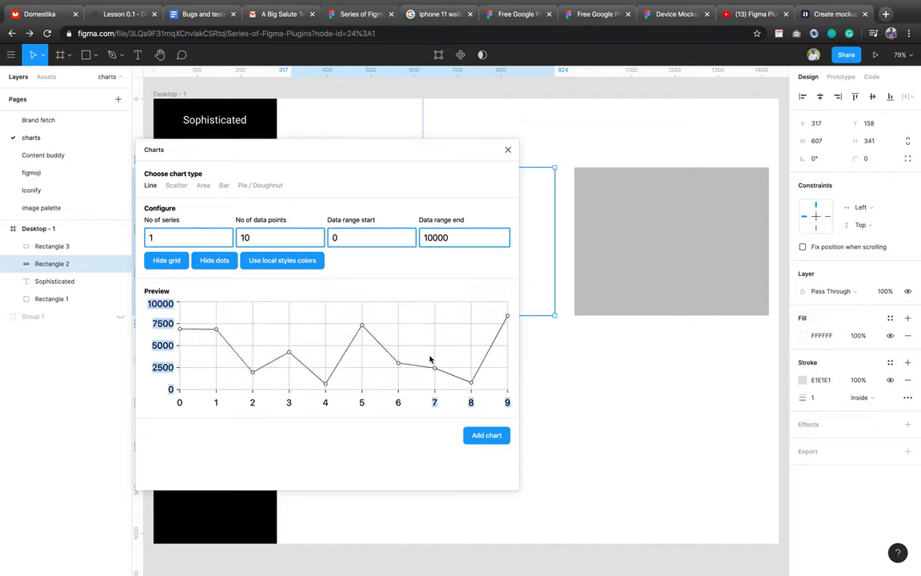
pyautogui.click(430, 359)
pyautogui.click(489, 435)
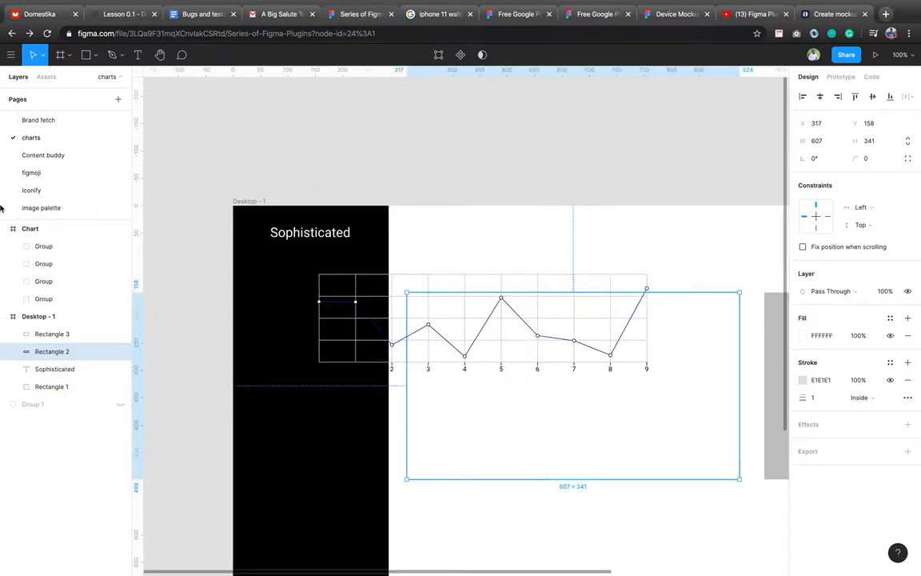
# Nest the Chart frame in Desktop - 1 and scale it to about 558 × 167 inside the white card
pyautogui.click(31, 228)
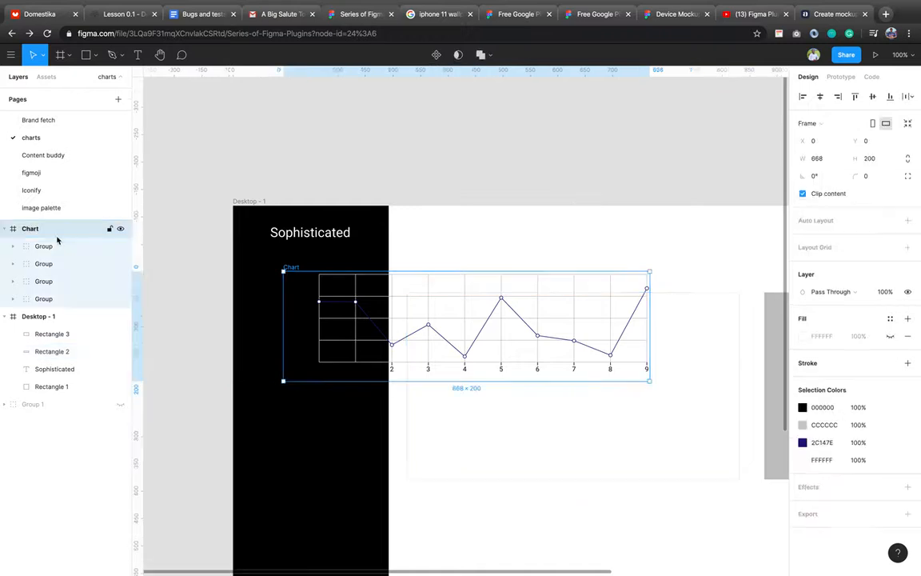
pyautogui.moveTo(50, 233); pyautogui.dragTo(47, 328)
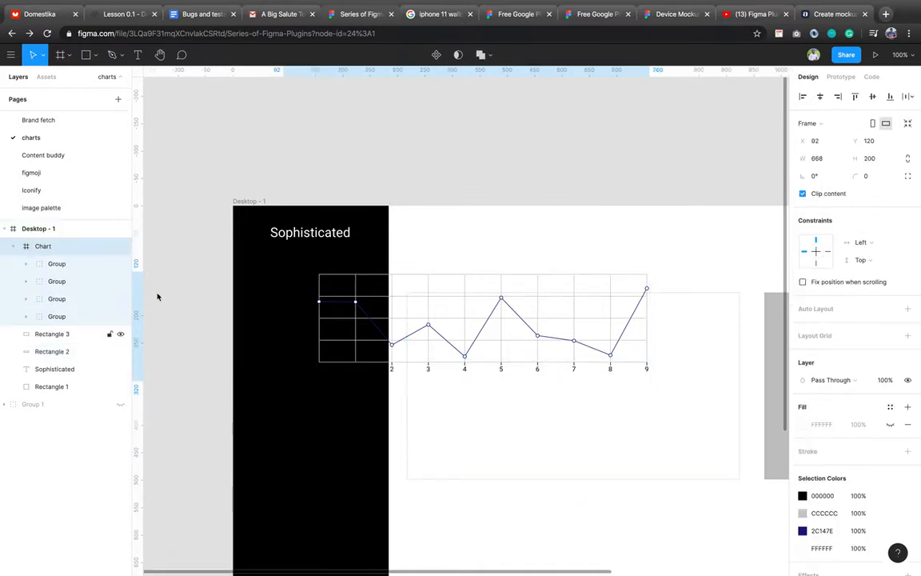
pyautogui.moveTo(468, 305); pyautogui.dragTo(553, 359)
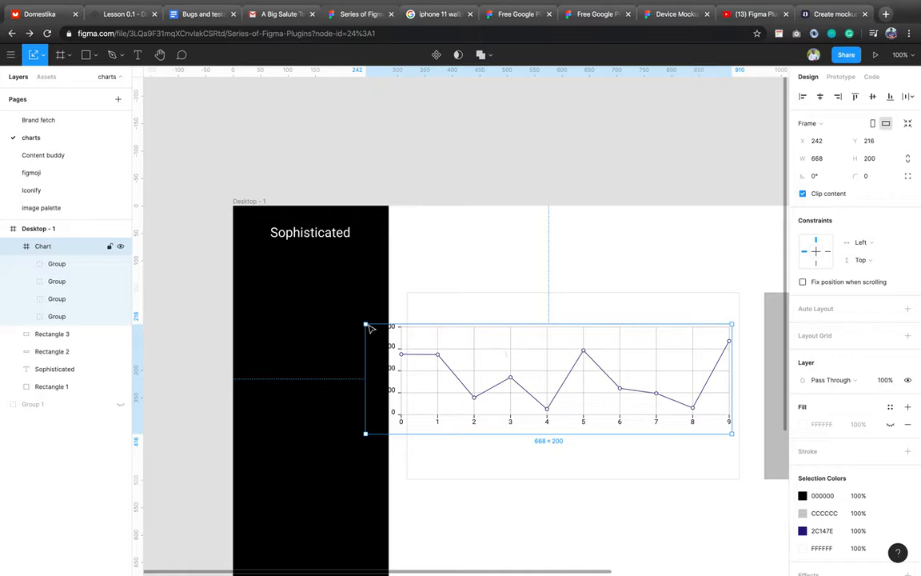
pyautogui.moveTo(365, 324); pyautogui.dragTo(429, 343)
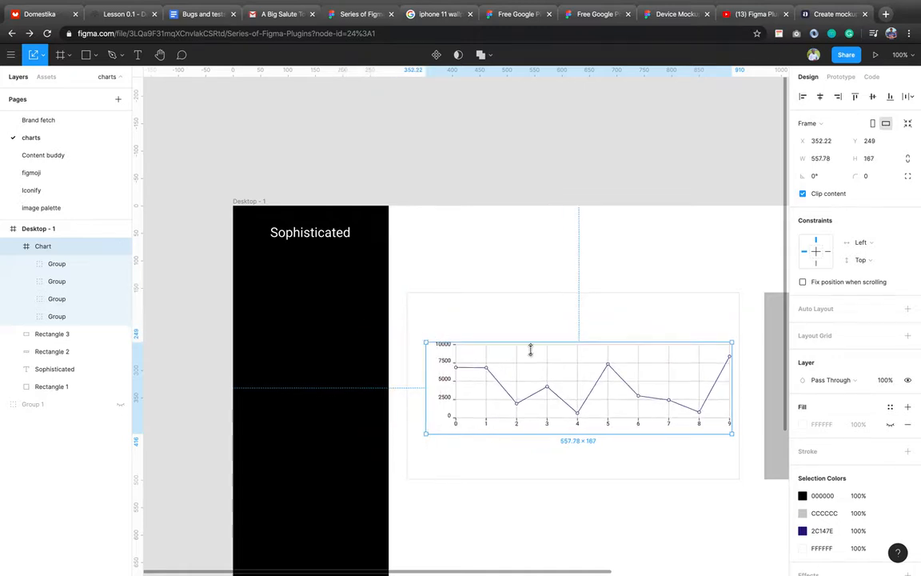
pyautogui.moveTo(613, 389); pyautogui.dragTo(597, 380)
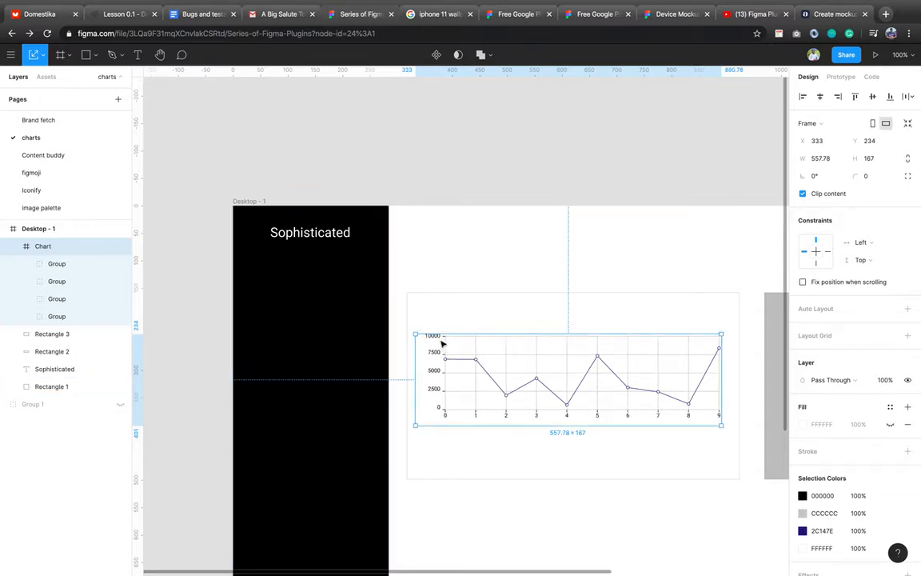
# Add the text label "Days" centred below the chart's horizontal axis
pyautogui.hscroll(2, 596, 429)
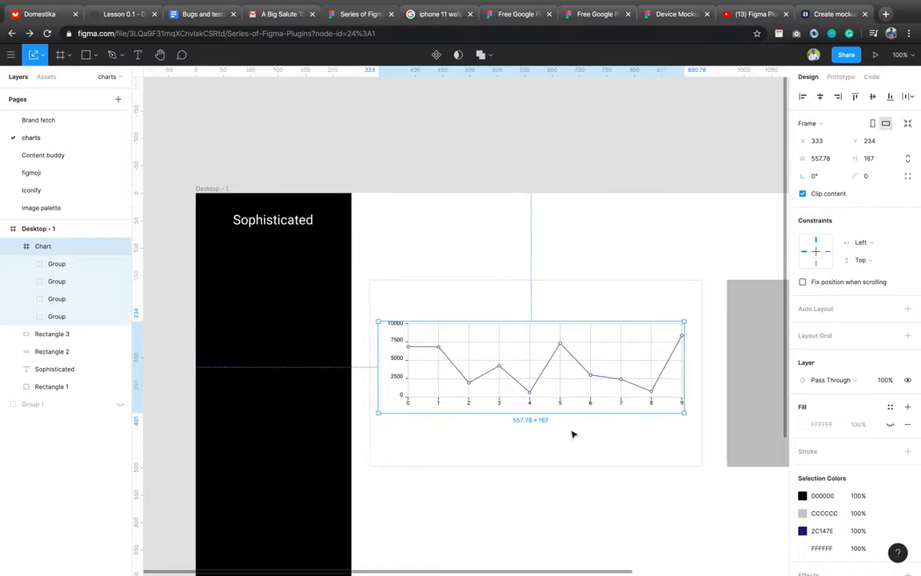
pyautogui.click(541, 441)
pyautogui.press('t')
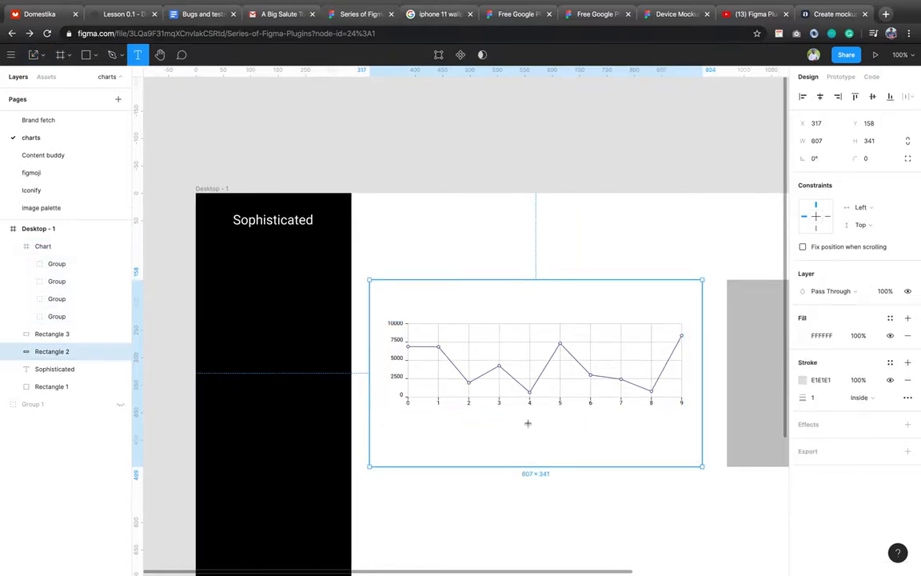
pyautogui.click(528, 424)
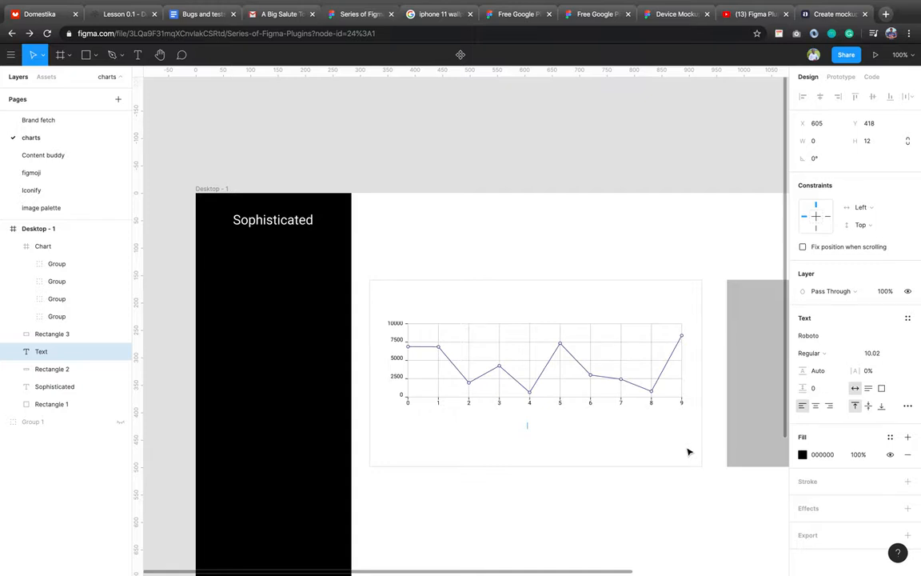
pyautogui.write('Days')
pyautogui.press('Escape')
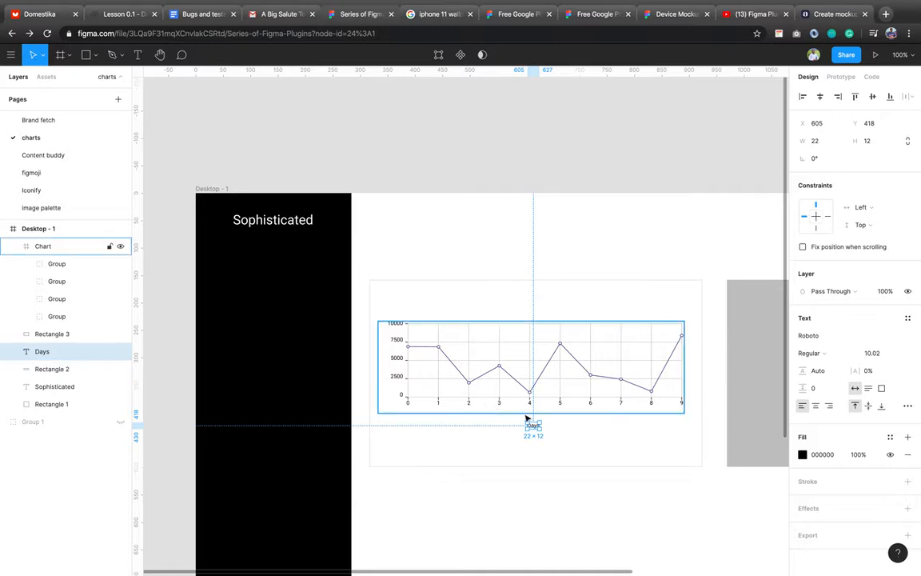
# Duplicate the Days label beside the chart's vertical axis and change its text to "Quantity"
pyautogui.moveTo(533, 427); pyautogui.dragTo(380, 363)
pyautogui.doubleClick(380, 364)
pyautogui.write('Quantity')
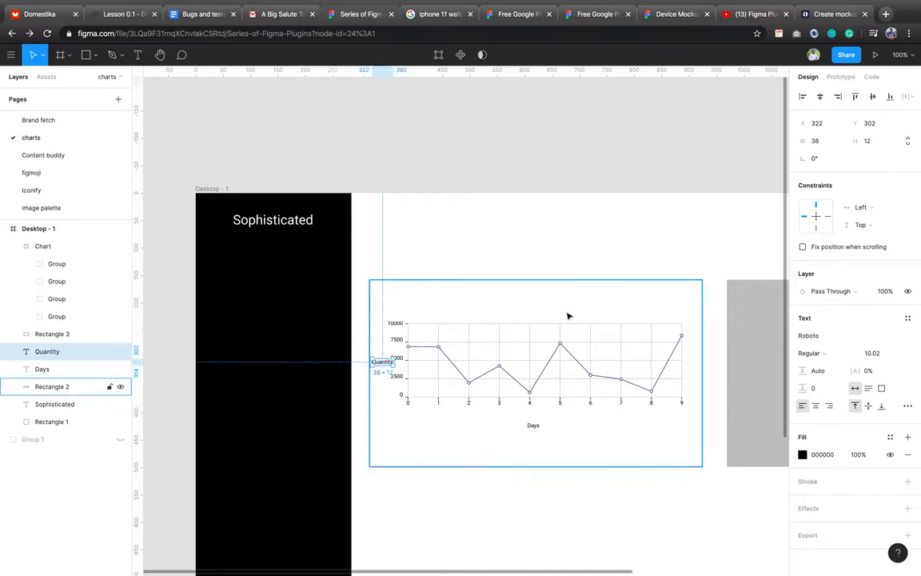
pyautogui.press('Escape')
# Rotate the Quantity label by 90° so it runs along the vertical axis
pyautogui.click(830, 159)
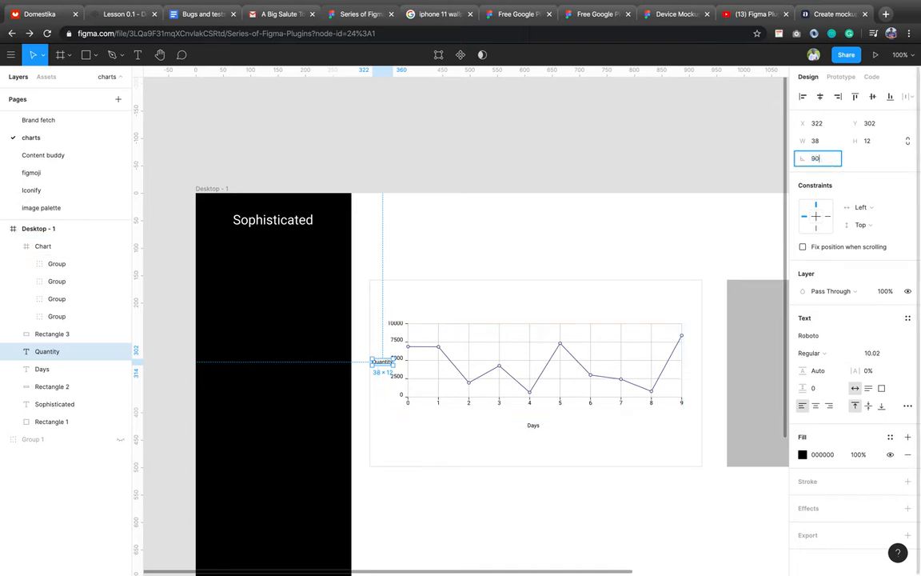
pyautogui.press('Return')
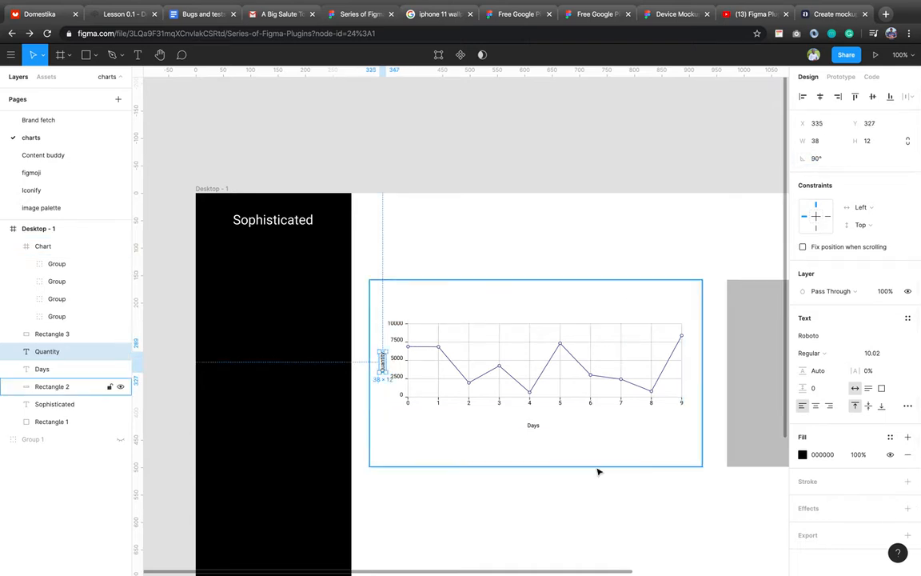
pyautogui.click(571, 563)
pyautogui.hscroll(2, 571, 564)
pyautogui.scroll(-1, 571, 564)
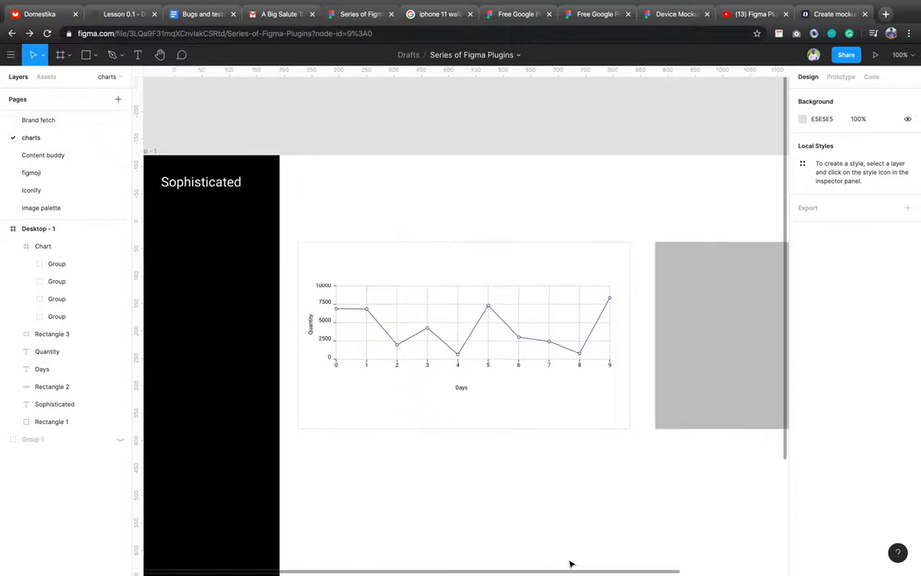
# Recolour the chart's data line and dots to the red document colour C92525
pyautogui.click(460, 349)
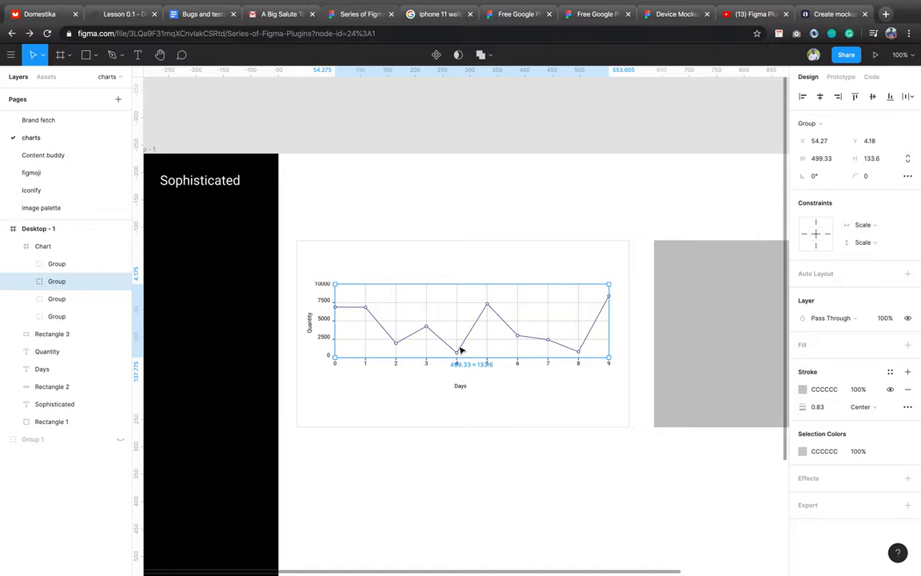
pyautogui.doubleClick(460, 350)
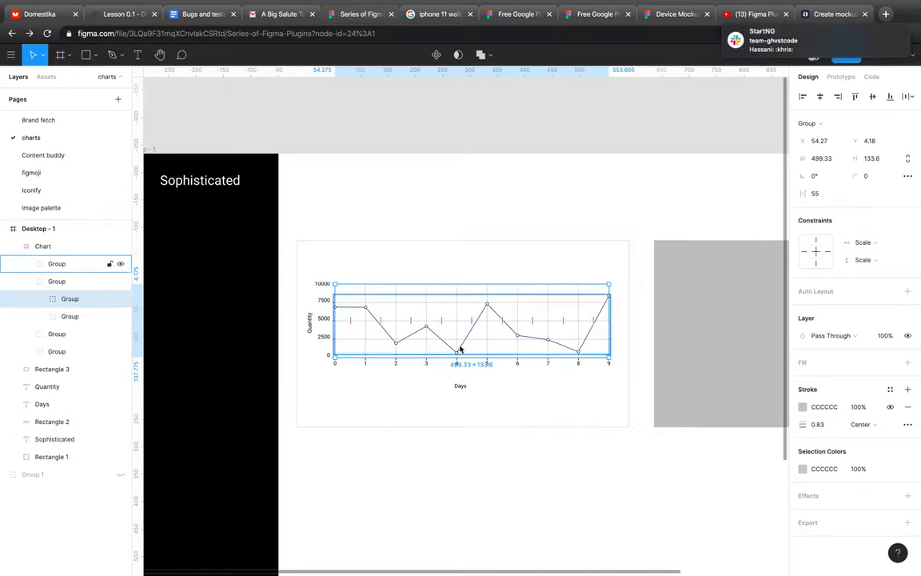
pyautogui.click(462, 344)
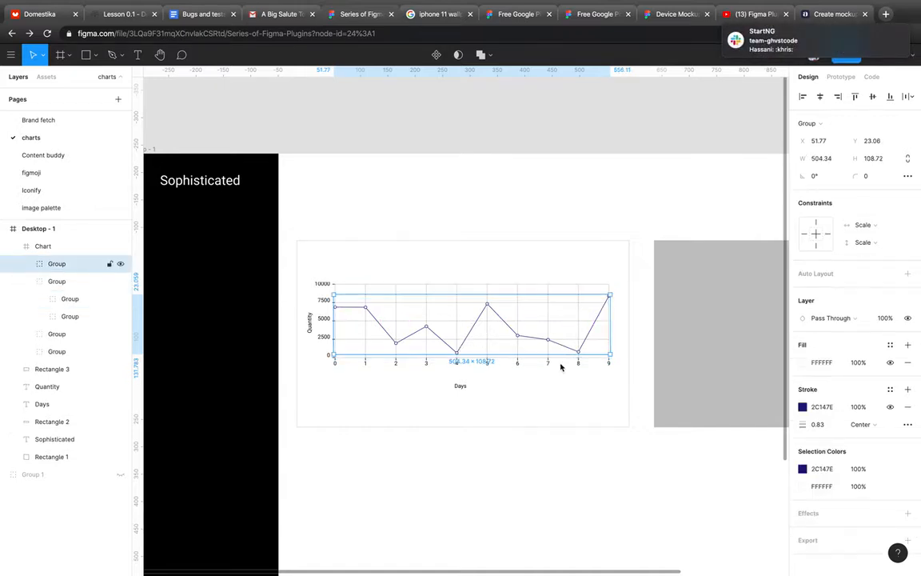
pyautogui.click(803, 469)
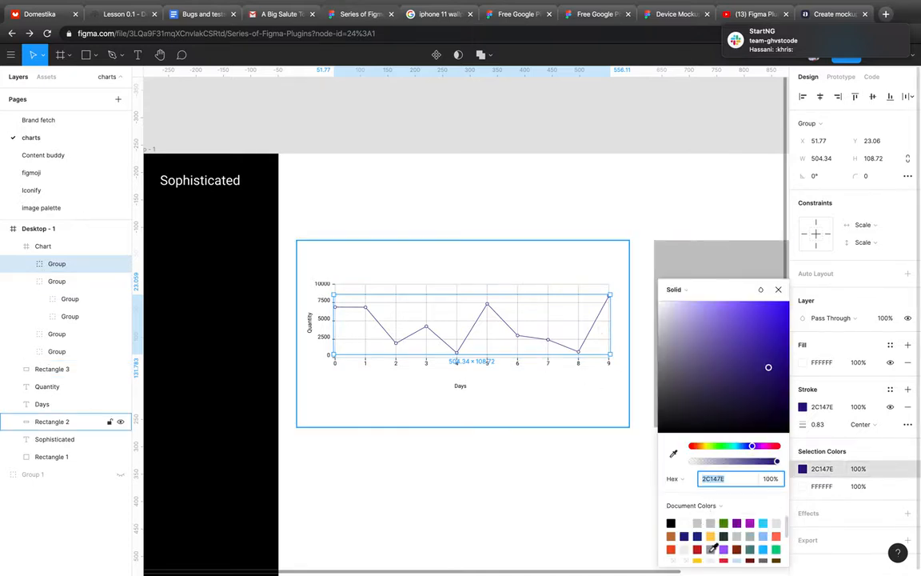
pyautogui.click(697, 549)
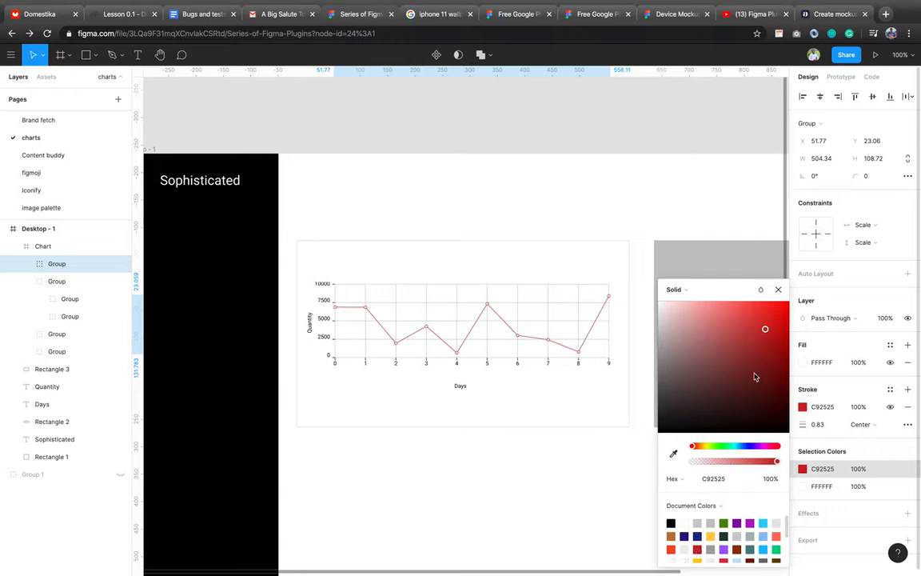
pyautogui.click(777, 291)
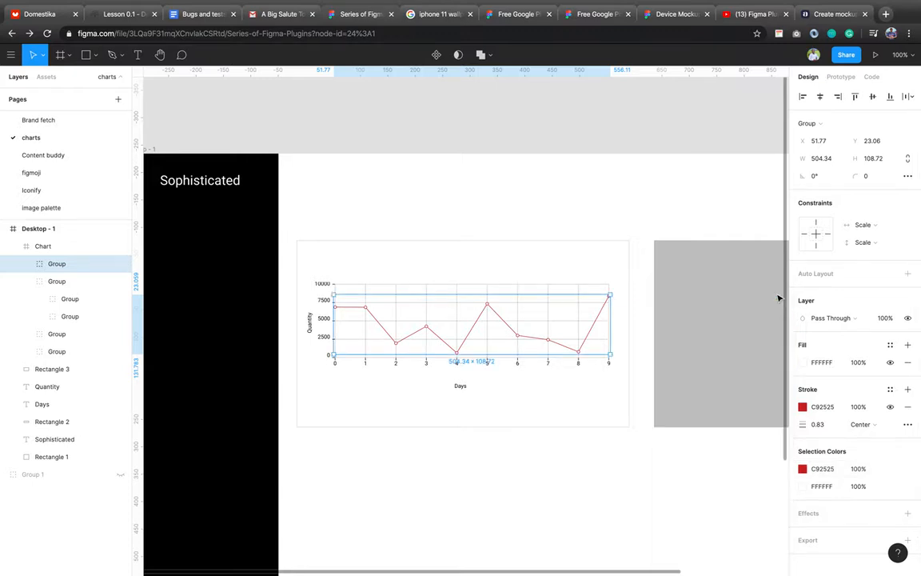
pyautogui.click(567, 477)
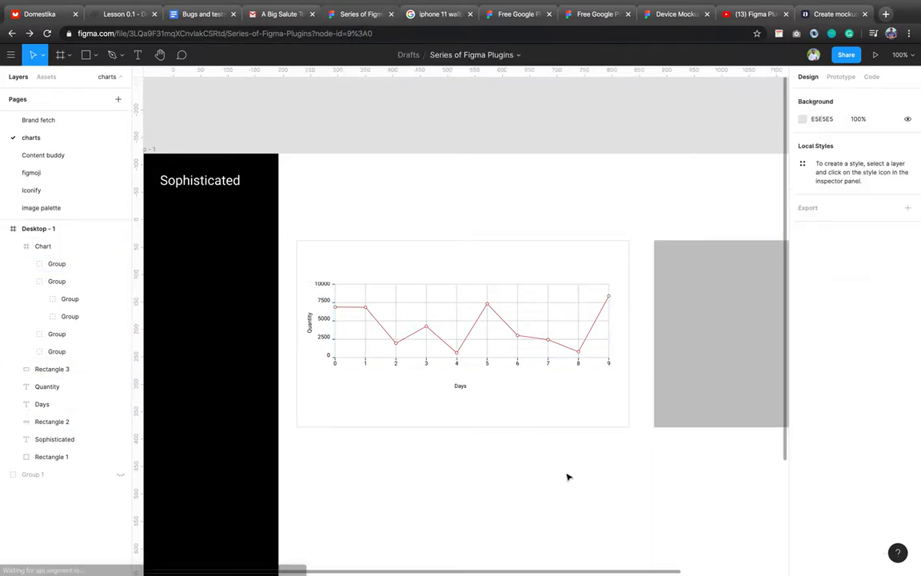
# Change the fill of the grey rectangle beside the chart card to white, FFFFFF
pyautogui.hscroll(2, 534, 384)
pyautogui.click(533, 384)
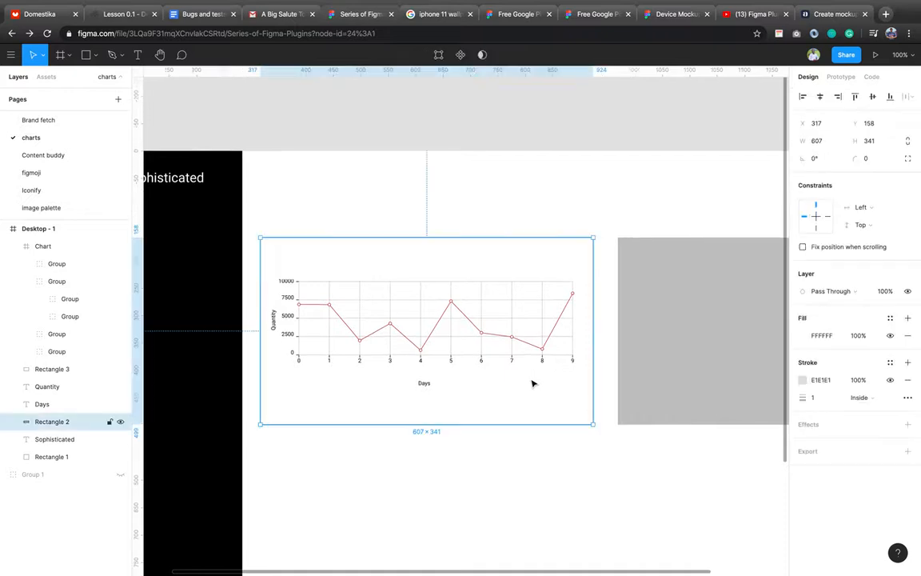
pyautogui.hscroll(6, 533, 382)
pyautogui.click(550, 376)
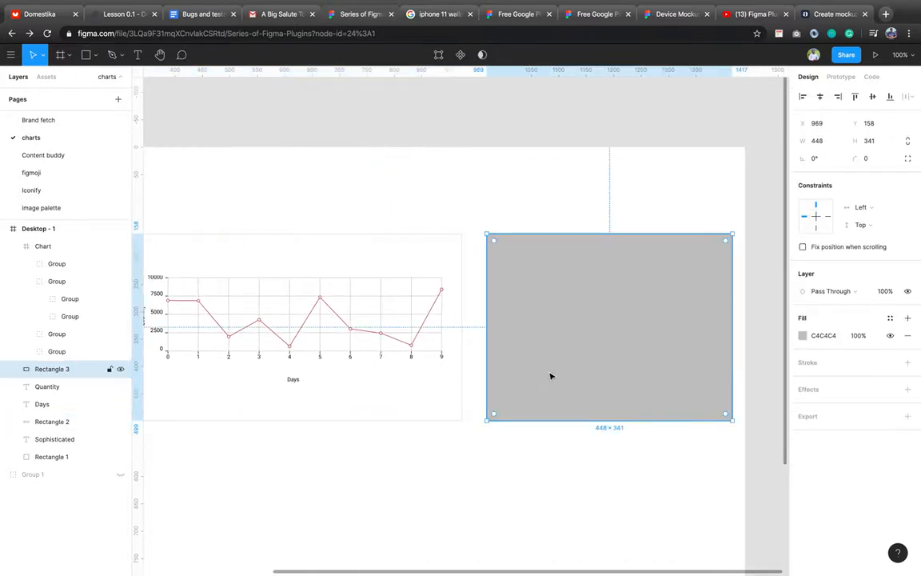
pyautogui.click(828, 336)
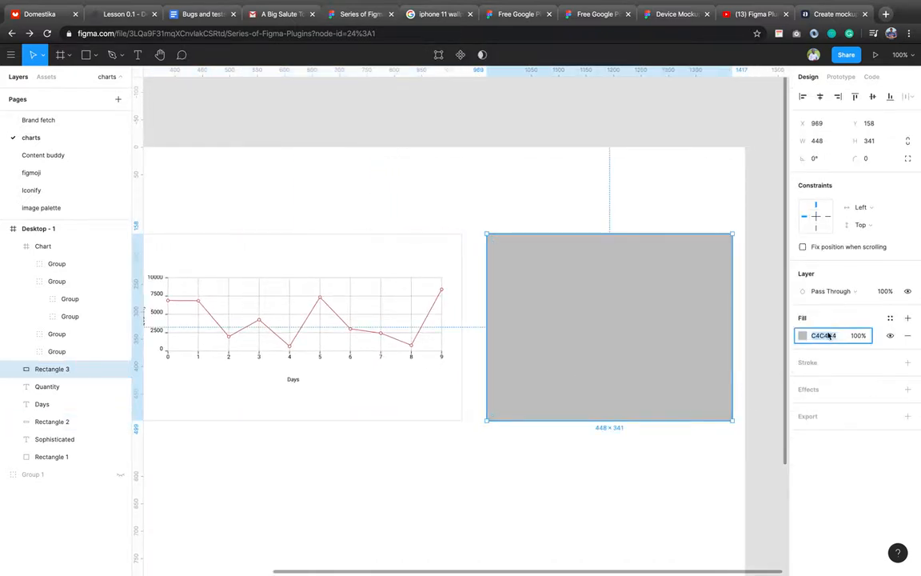
pyautogui.write('fff')
pyautogui.press('Return')
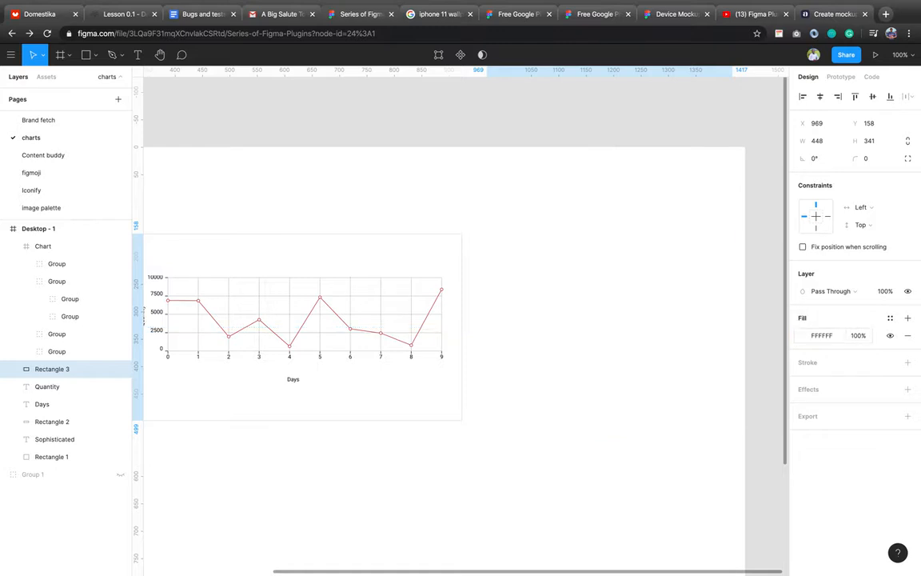
# Add a stroke to the second card and set its colour to E1E1E1
pyautogui.click(907, 362)
pyautogui.click(823, 380)
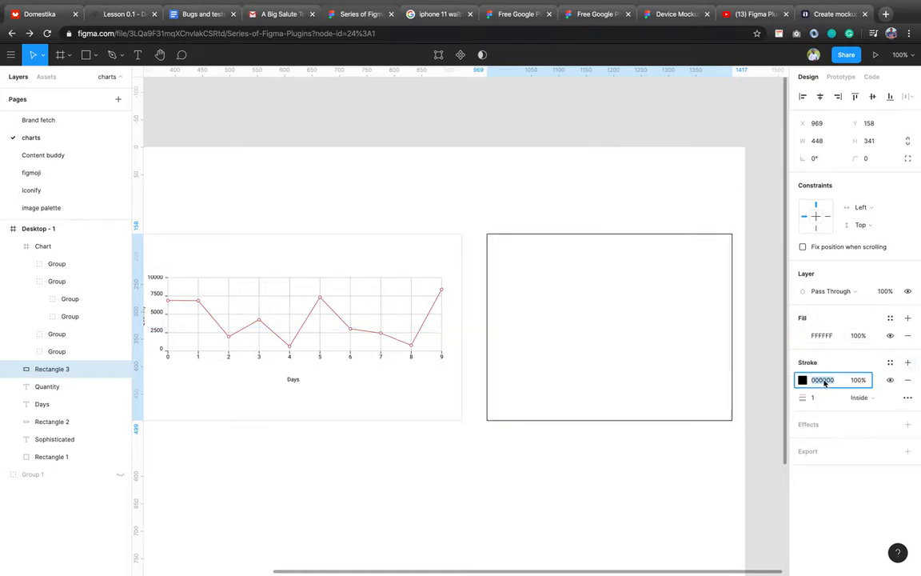
pyautogui.write('e1e1e1')
pyautogui.press('Return')
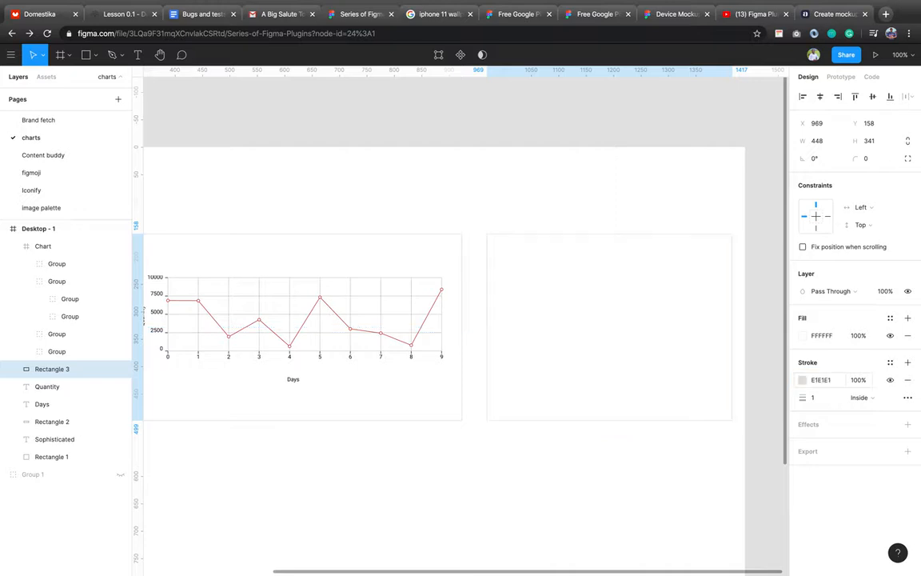
pyautogui.click(594, 442)
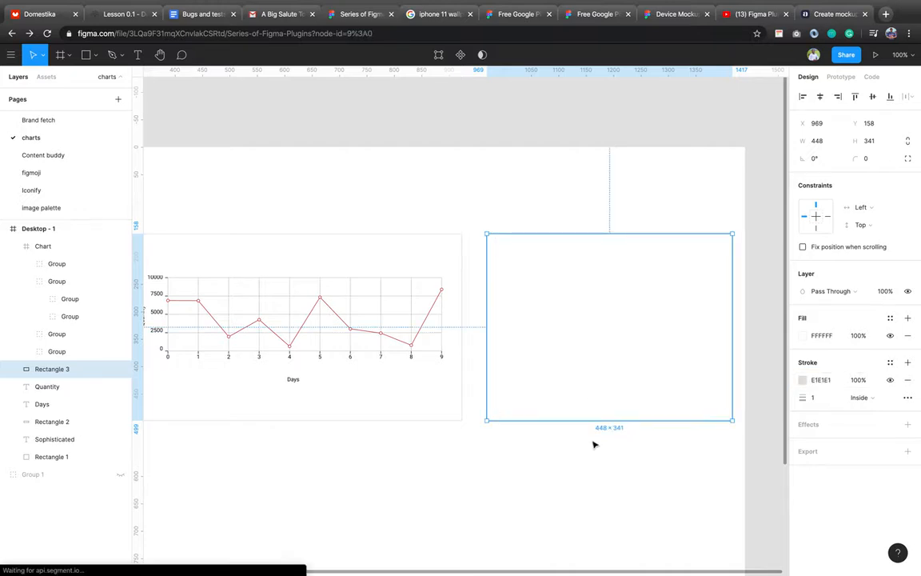
# Run the Charts plugin again with the empty second card selected
pyautogui.rightClick(544, 350)
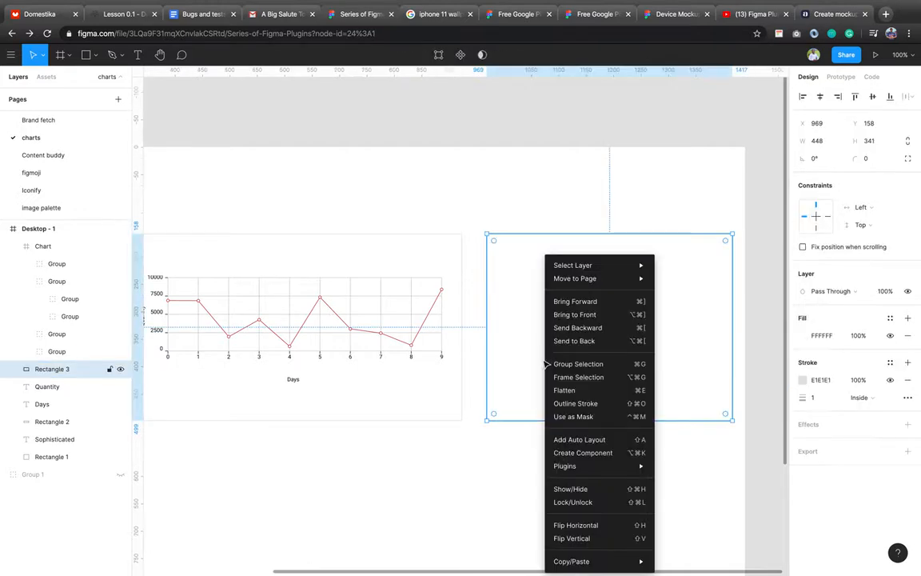
pyautogui.moveTo(581, 472)
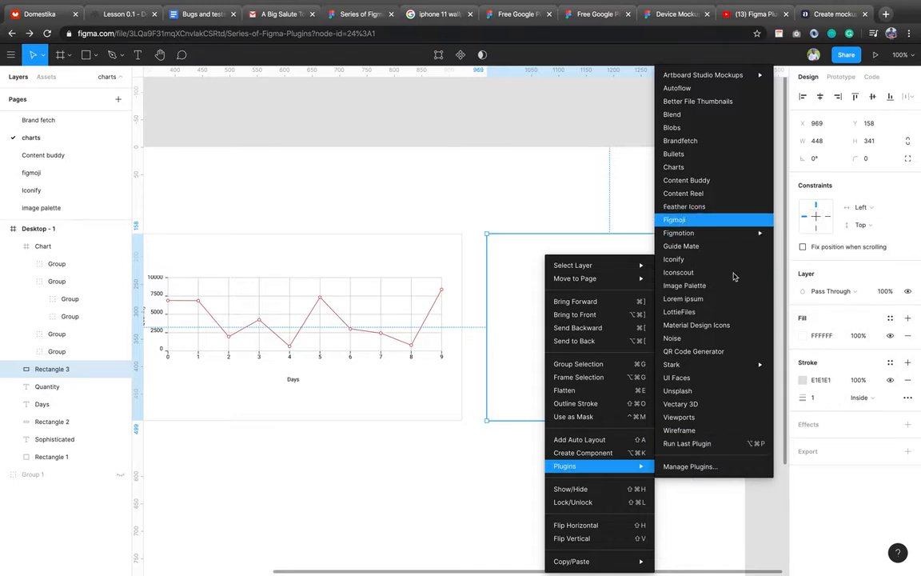
pyautogui.click(737, 450)
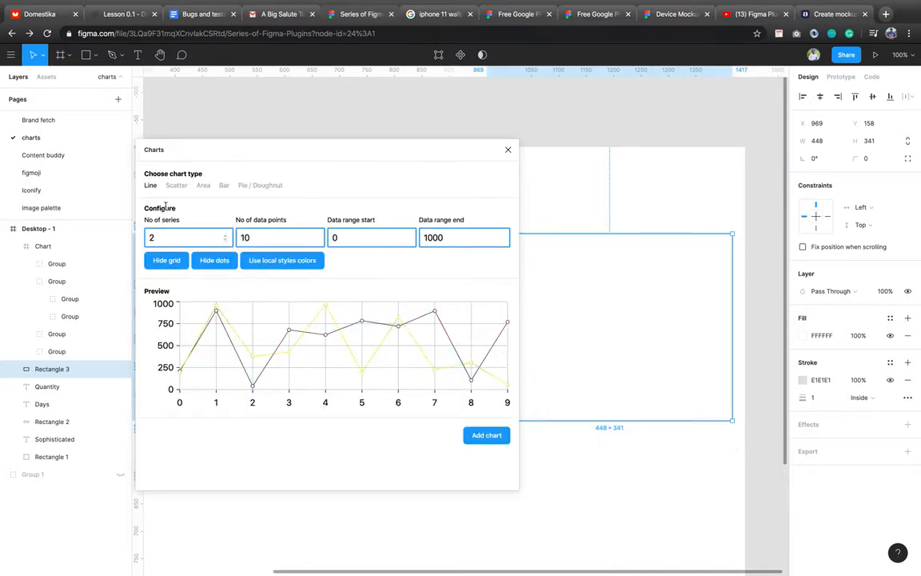
# Choose the Bar chart type and configure it with 3 series and a data range end of 200
pyautogui.click(178, 186)
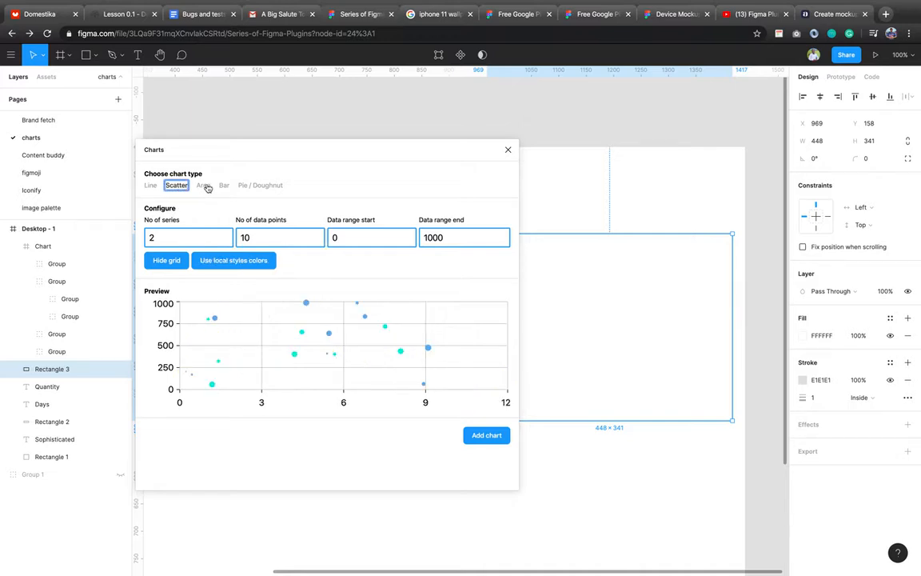
pyautogui.click(203, 185)
pyautogui.click(224, 184)
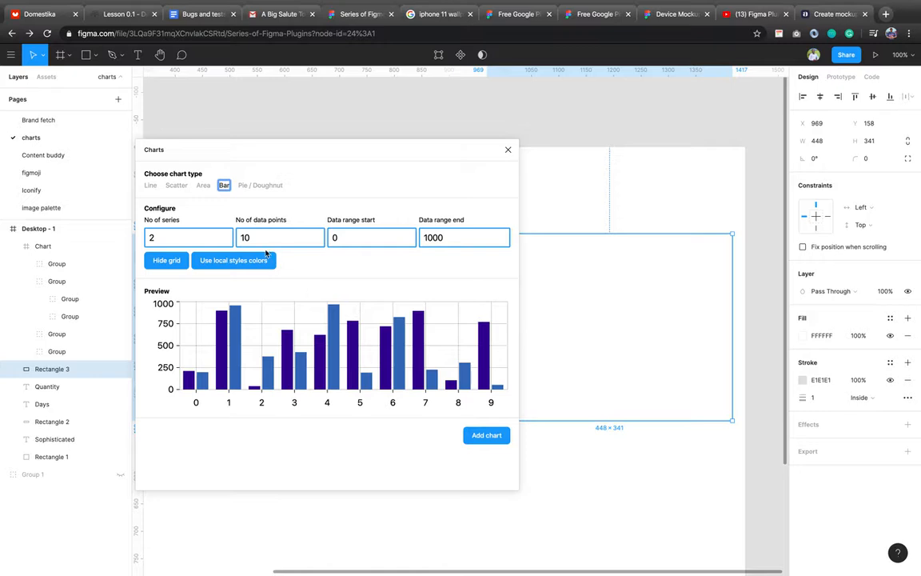
pyautogui.click(224, 237)
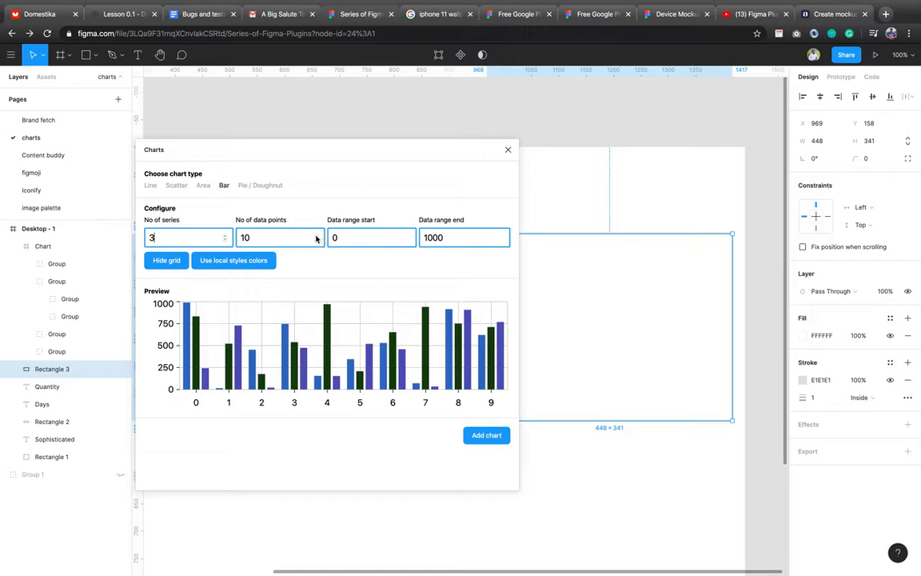
pyautogui.click(450, 245)
pyautogui.moveTo(450, 246); pyautogui.dragTo(417, 241)
pyautogui.write('200')
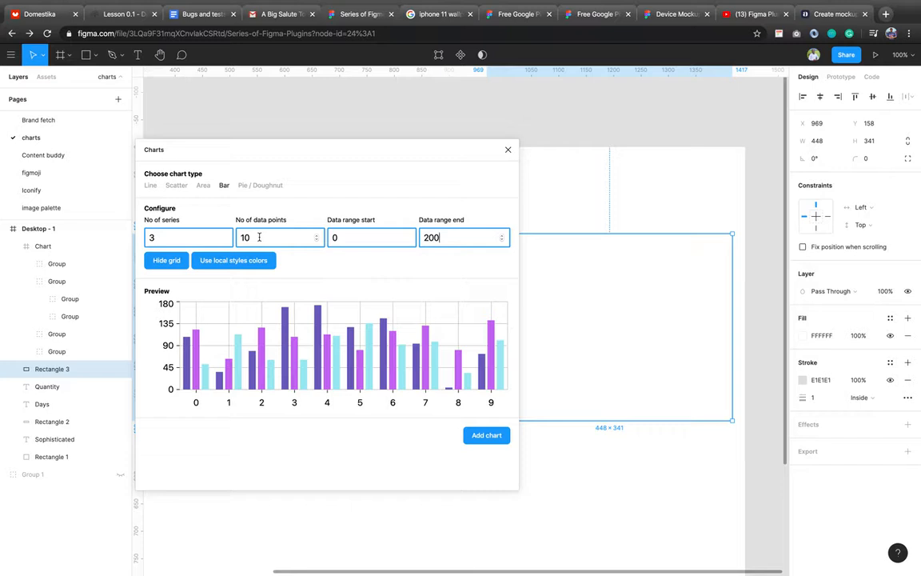
# Set the number of data points to 5 and add the bar chart to the design
pyautogui.click(258, 238)
pyautogui.press('BackSpace')
pyautogui.press('BackSpace')
pyautogui.write('5')
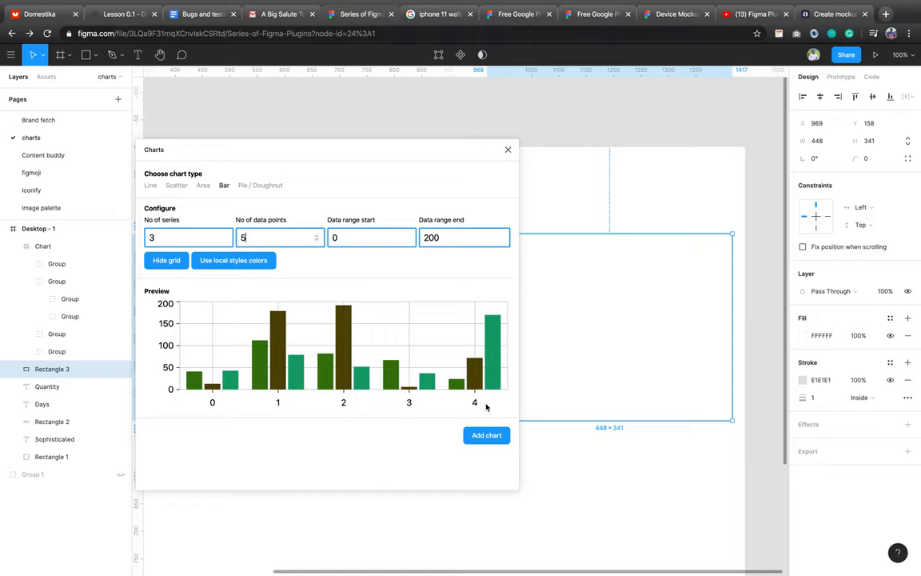
pyautogui.click(486, 437)
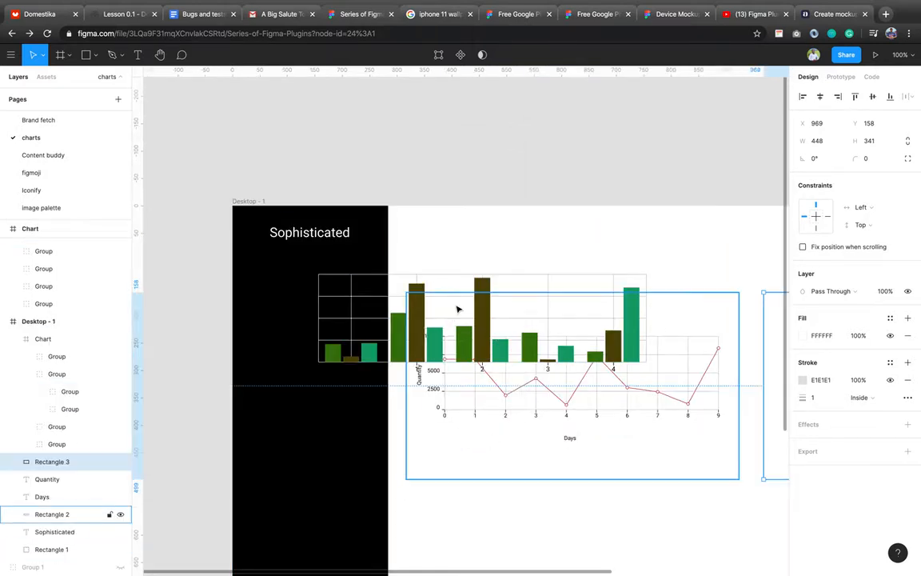
# Scale the whole bar chart frame down to about 423 × 127
pyautogui.click(320, 275)
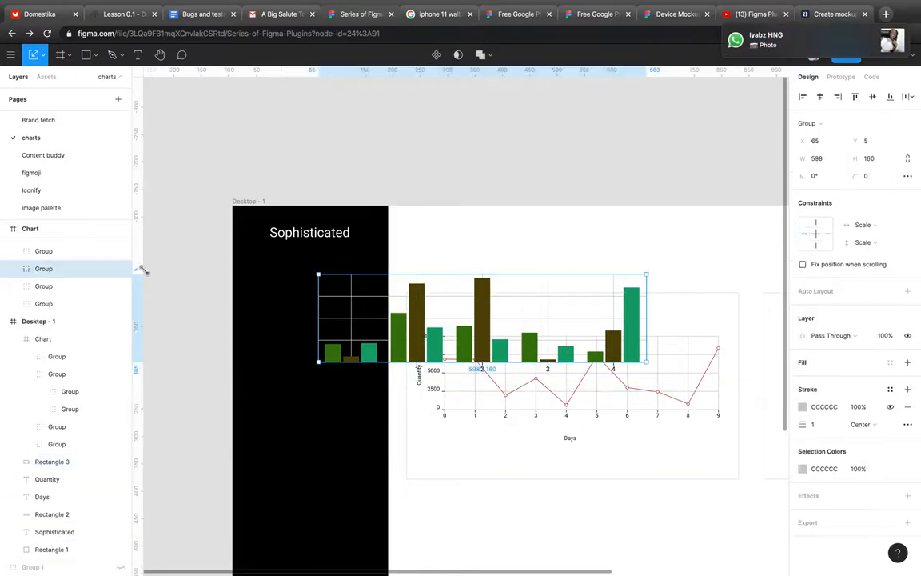
pyautogui.click(67, 232)
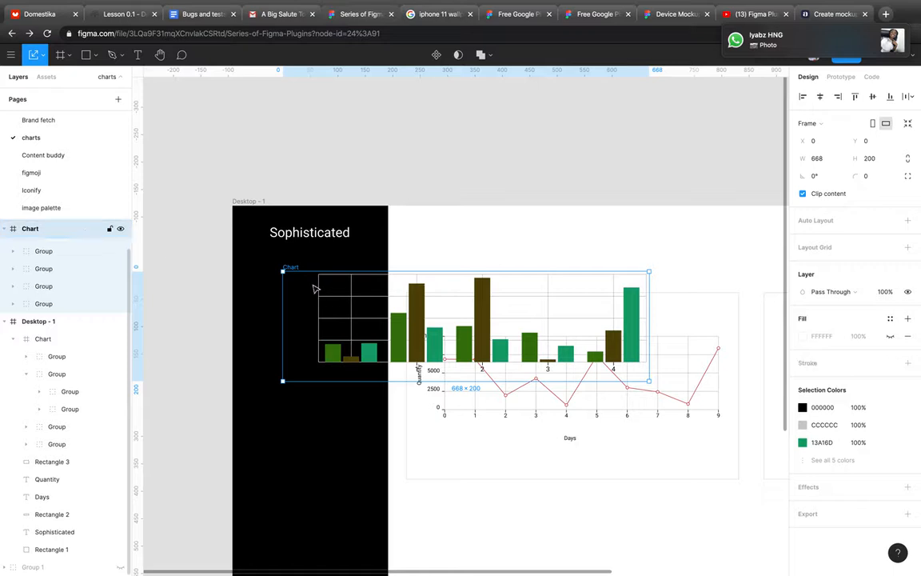
pyautogui.moveTo(280, 270); pyautogui.dragTo(421, 325)
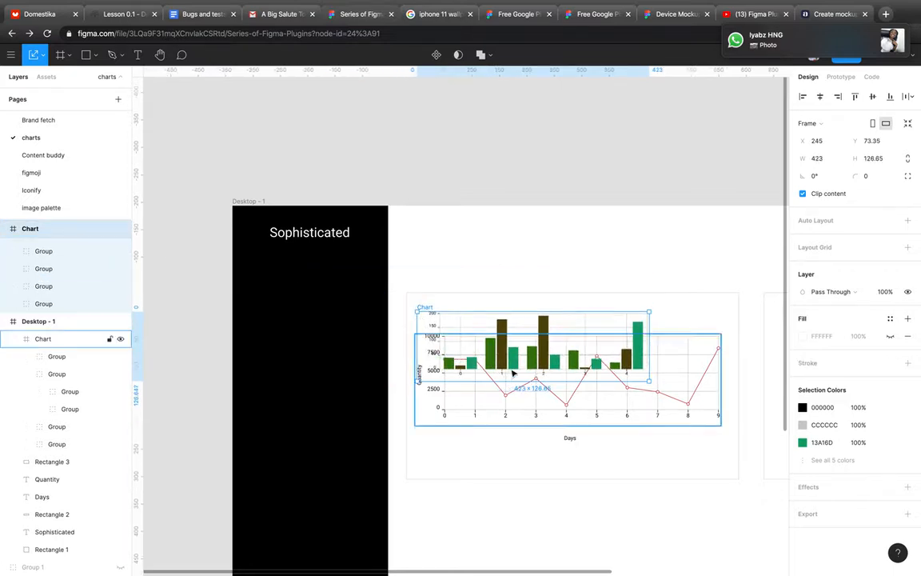
# Move the bar chart into the second card, placing it at about X 981, Y 262
pyautogui.moveTo(520, 352); pyautogui.dragTo(579, 389)
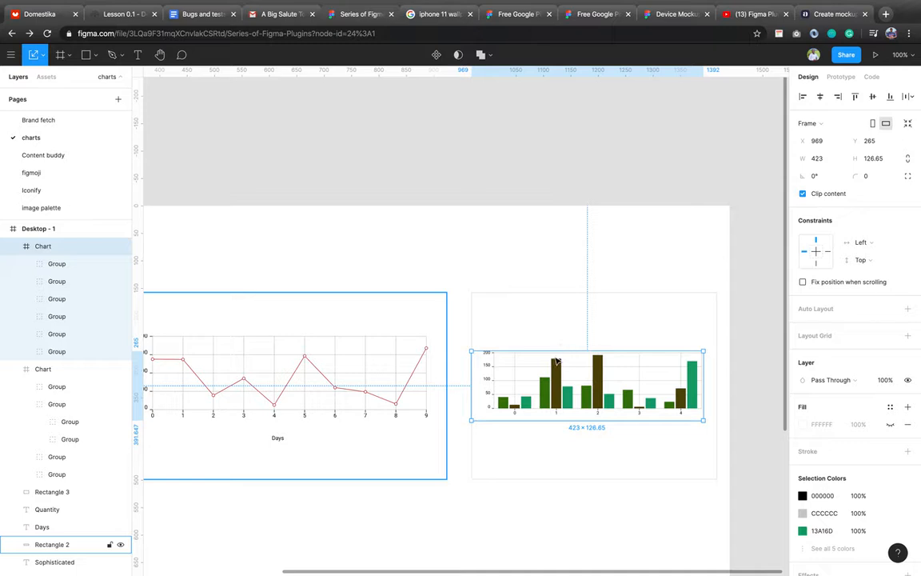
pyautogui.moveTo(555, 362); pyautogui.dragTo(562, 361)
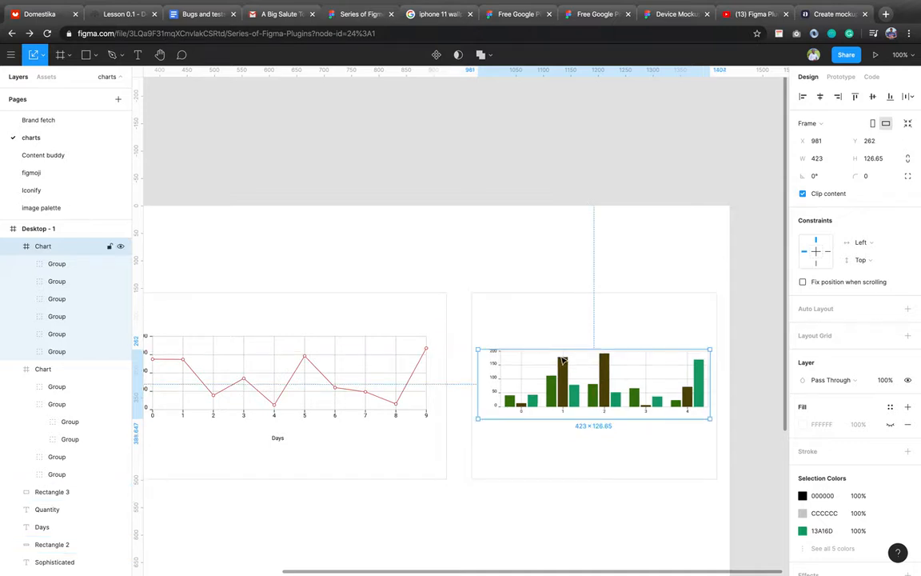
pyautogui.click(639, 302)
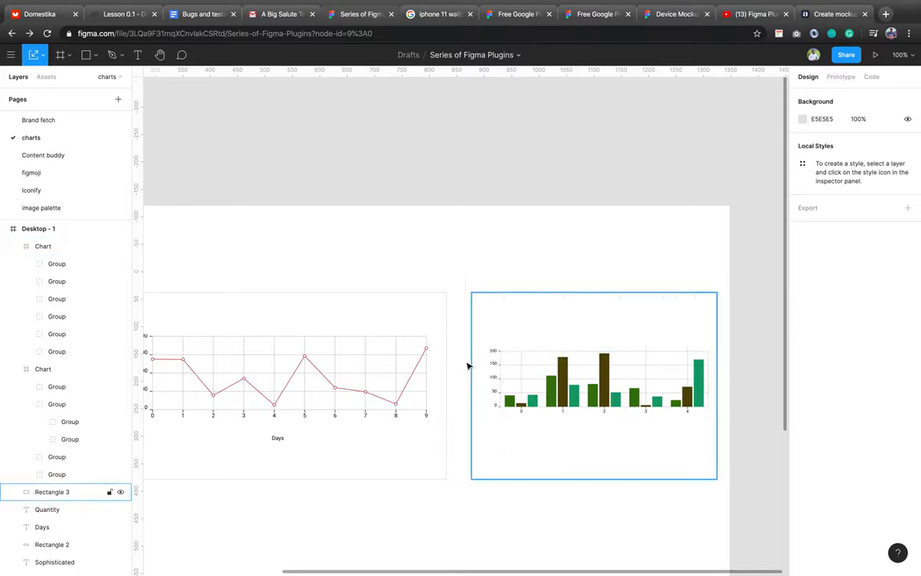
# Duplicate the line chart's card rectangle and place the copy directly below it at Y 534
pyautogui.scroll(-5, 559, 450)
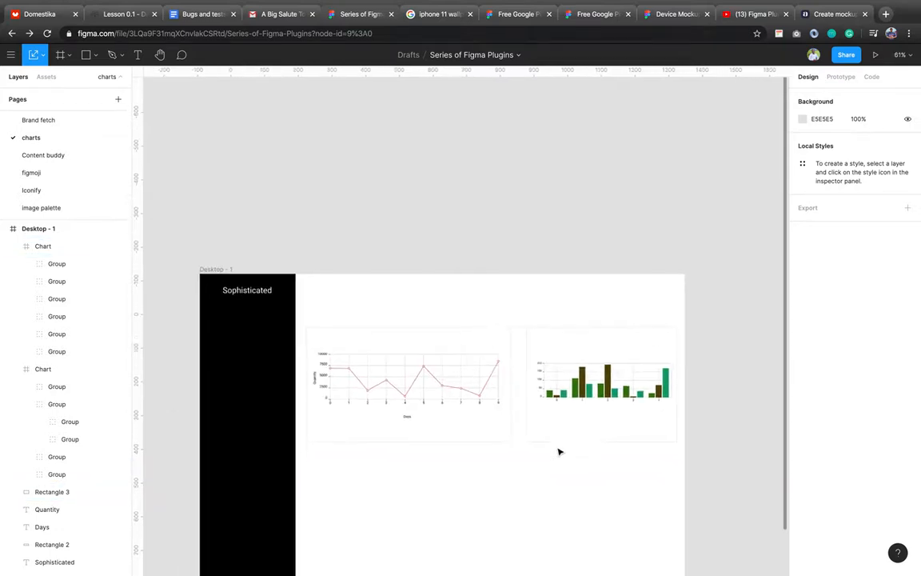
pyautogui.scroll(-3, 559, 450)
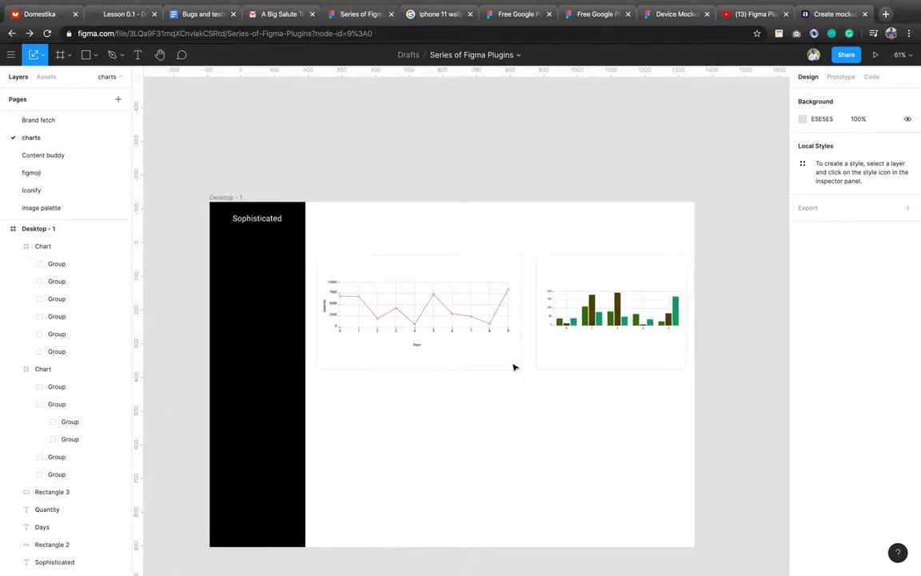
pyautogui.click(489, 363)
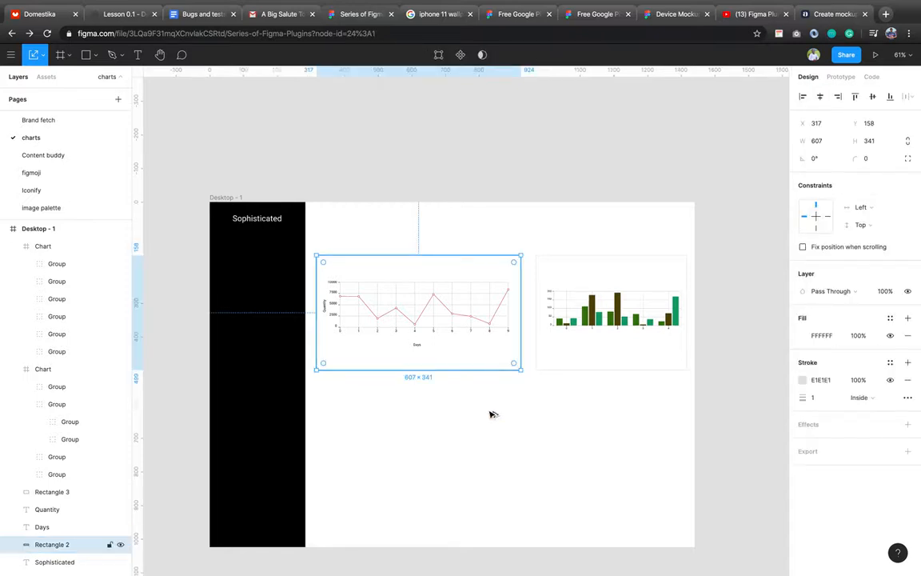
pyautogui.moveTo(490, 411); pyautogui.dragTo(470, 494)
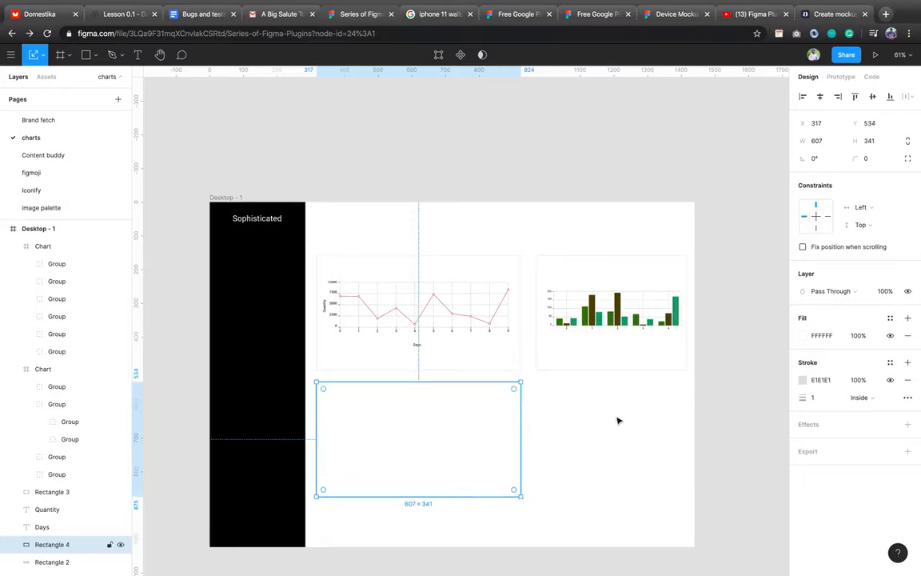
pyautogui.press('Escape')
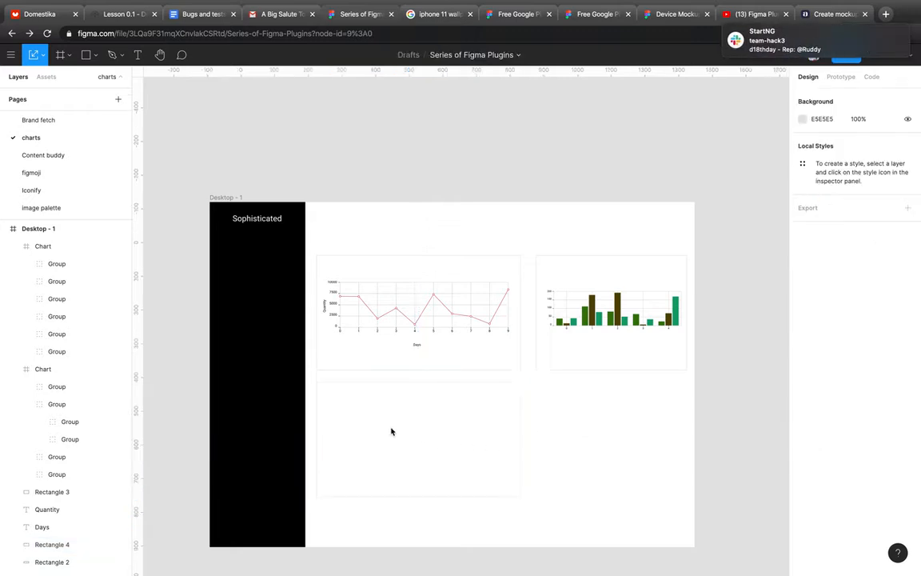
# Run the Charts plugin again on the new empty card and choose the Pie / Doughnut chart type
pyautogui.rightClick(391, 432)
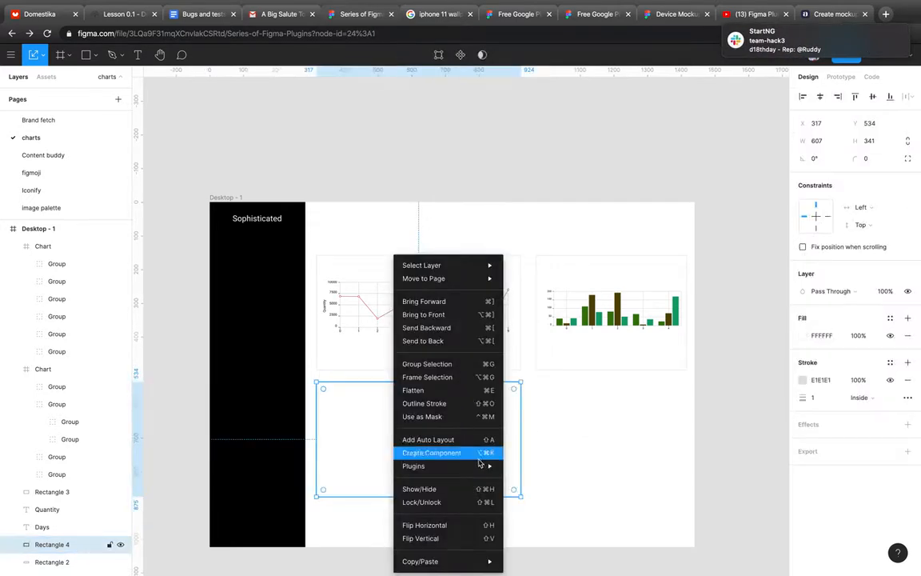
pyautogui.moveTo(479, 465)
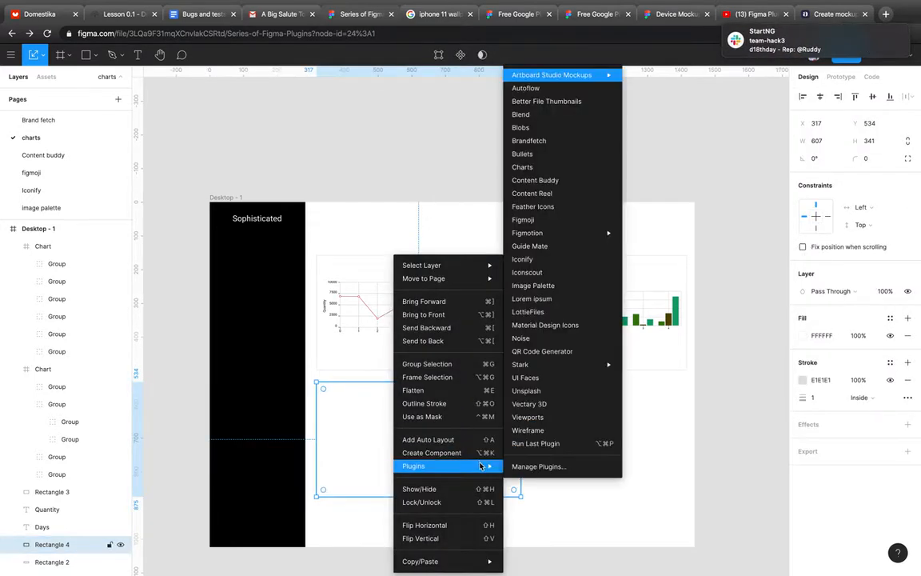
pyautogui.click(583, 443)
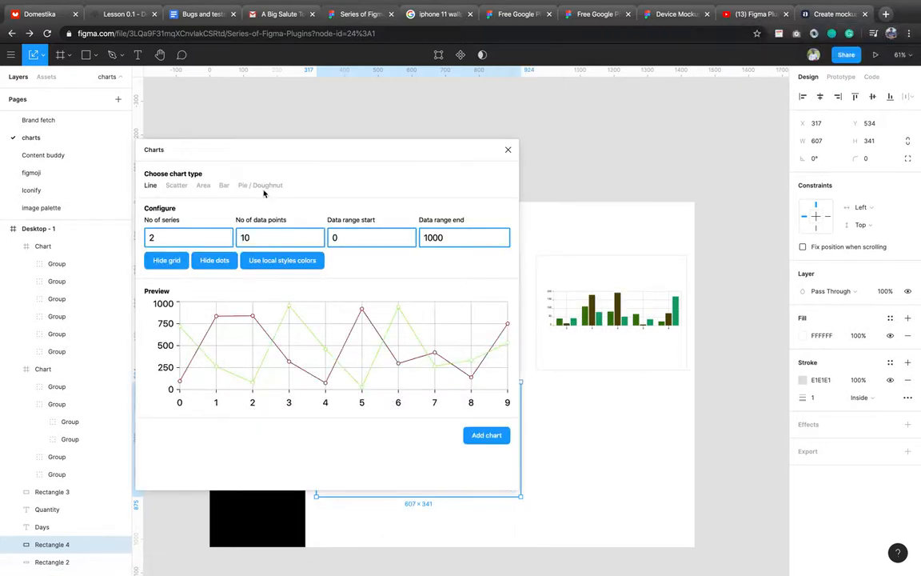
pyautogui.click(260, 186)
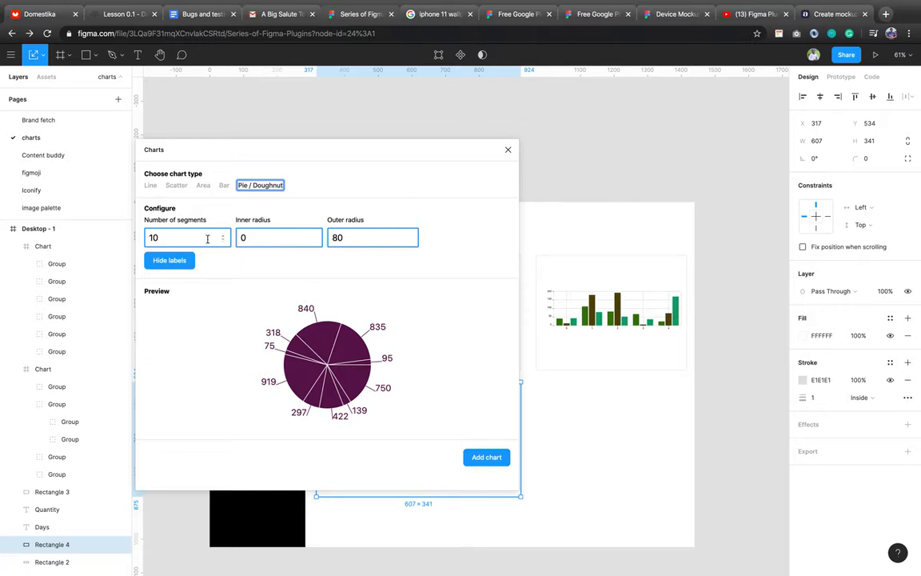
# Try inner radius values of 67 and 10 for the pie chart
pyautogui.click(237, 238)
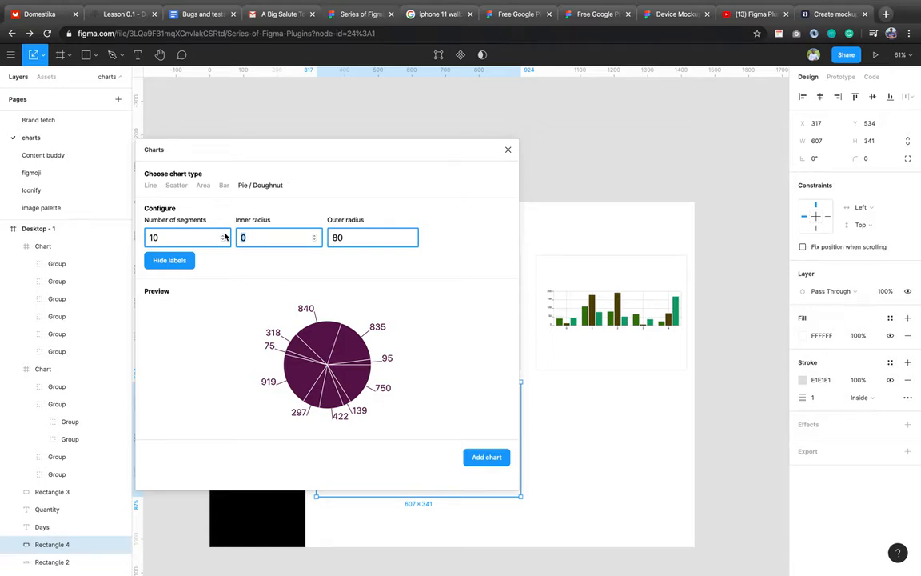
pyautogui.write('67')
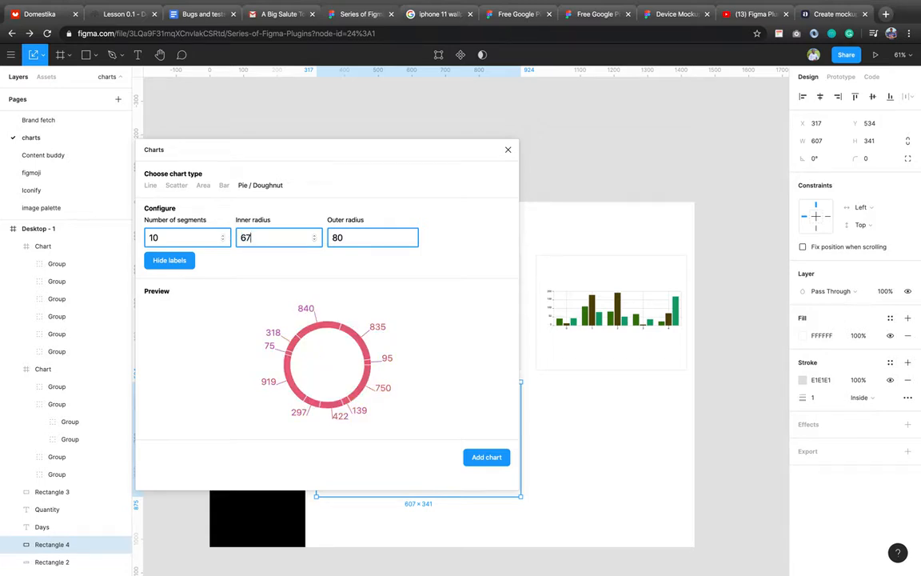
pyautogui.press('BackSpace')
pyautogui.press('BackSpace')
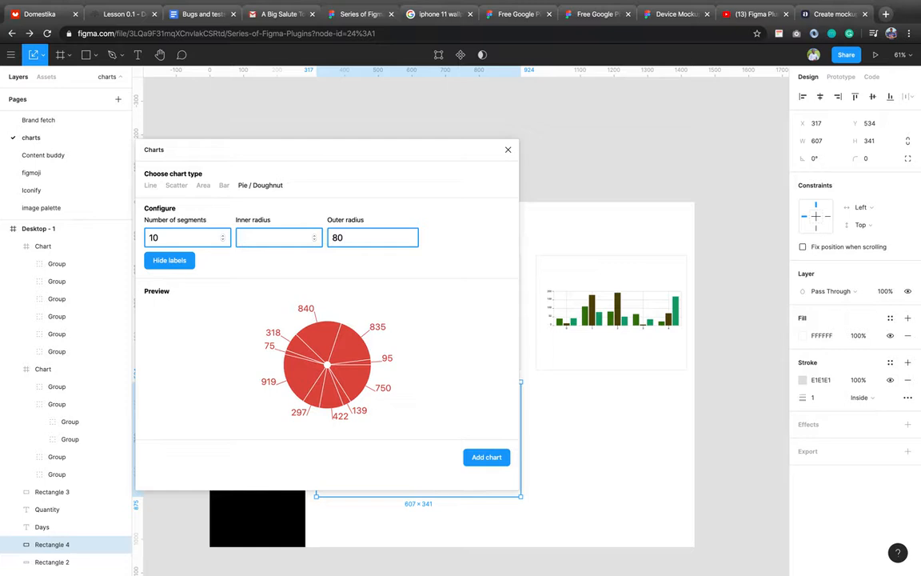
pyautogui.write('10')
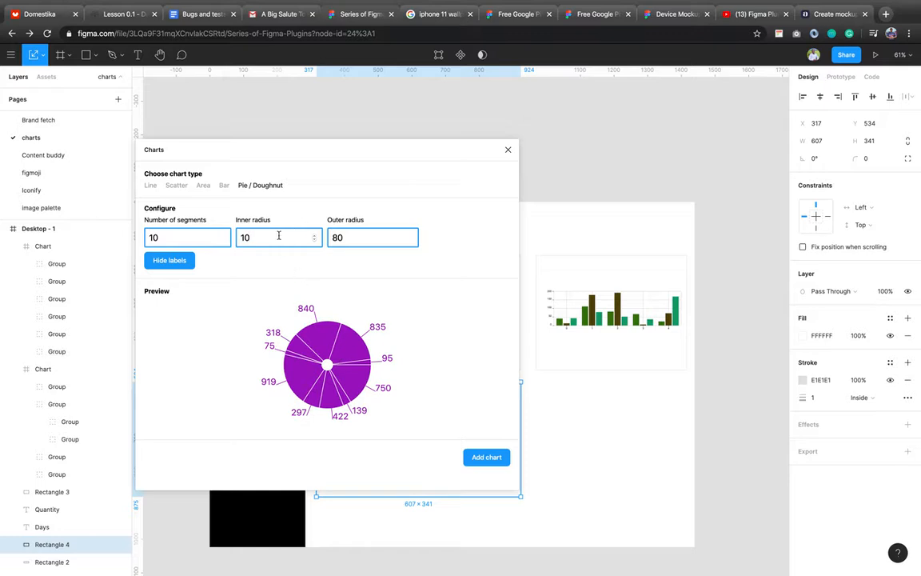
# Set the inner radius to 1 and the number of segments to 4, and add the pie chart to the design
pyautogui.moveTo(262, 232); pyautogui.dragTo(230, 232)
pyautogui.write('0')
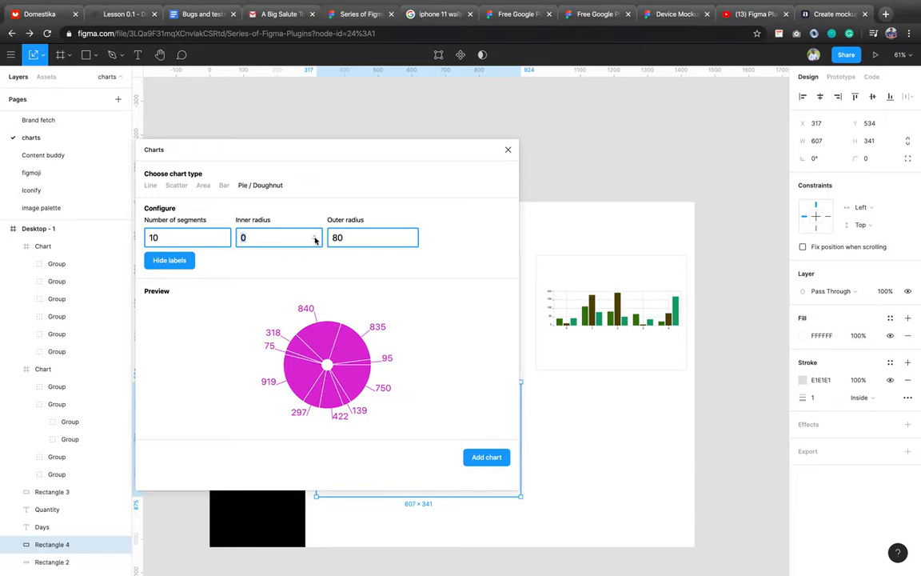
pyautogui.write('1')
pyautogui.click(165, 237)
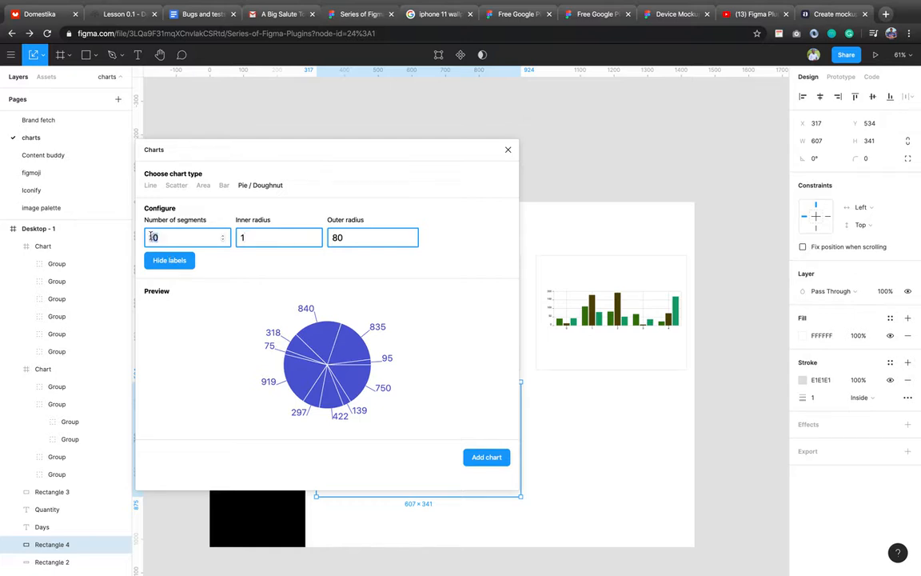
pyautogui.write('5')
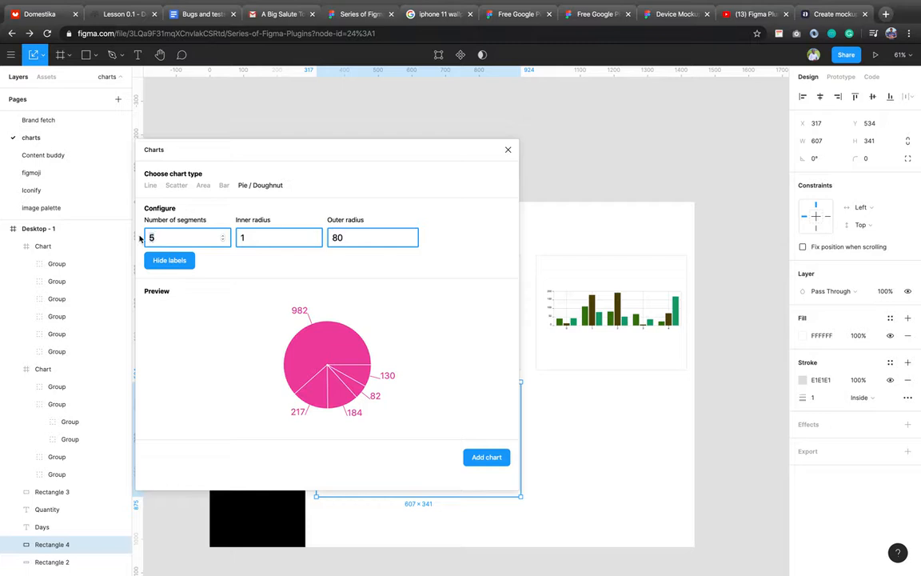
pyautogui.write('4')
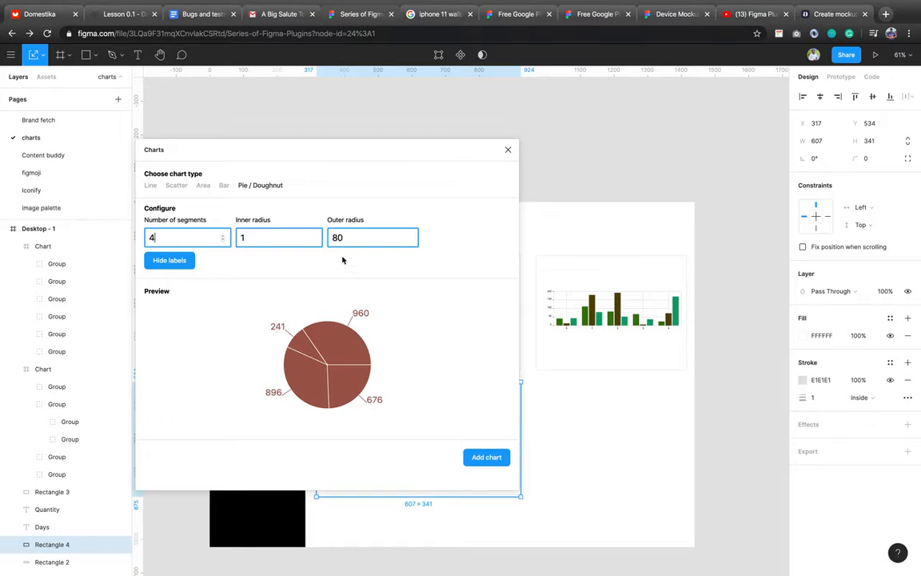
pyautogui.click(479, 462)
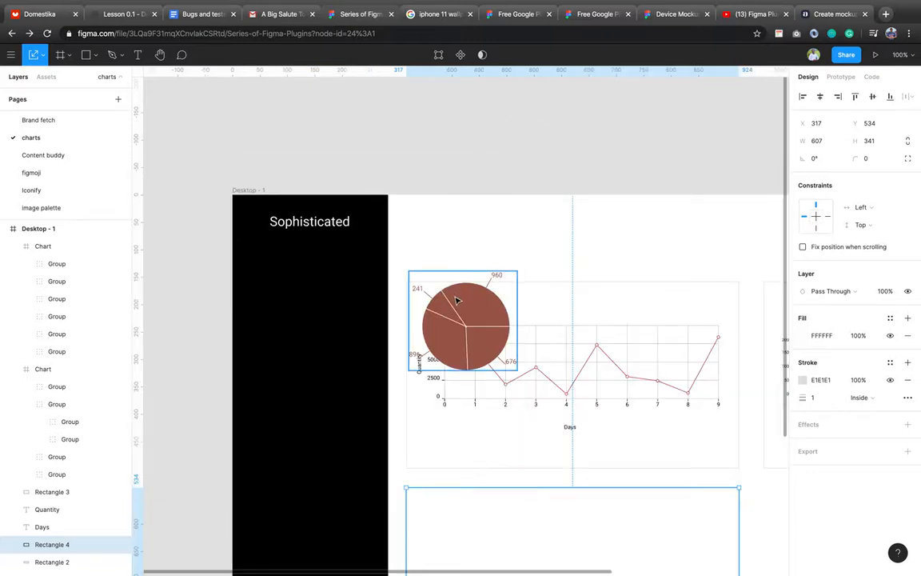
pyautogui.moveTo(456, 300); pyautogui.dragTo(509, 501)
pyautogui.press('super+z')
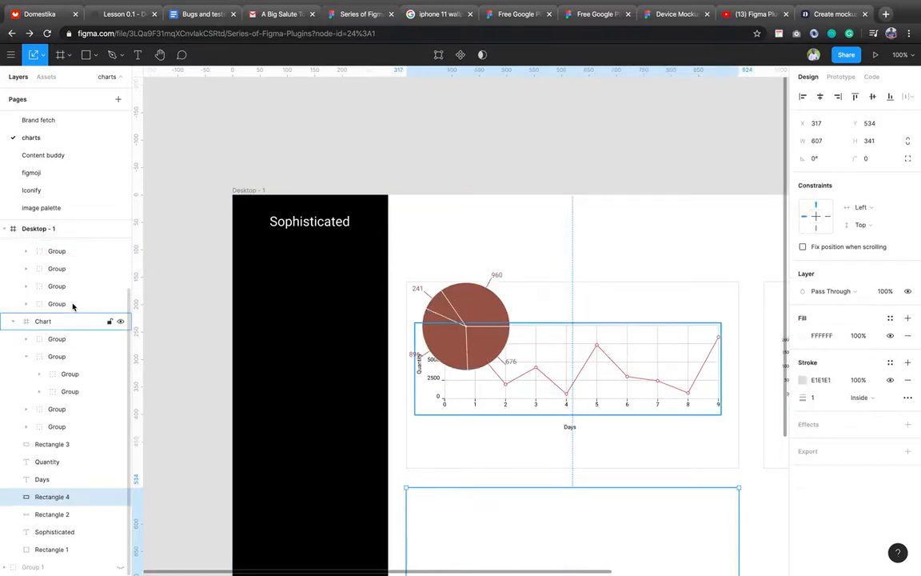
pyautogui.scroll(3, 72, 305)
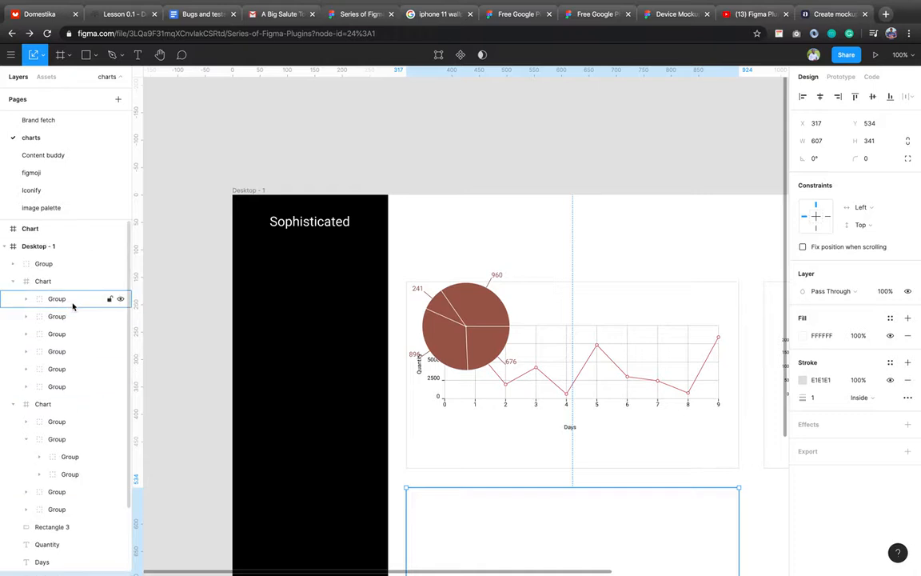
pyautogui.click(37, 230)
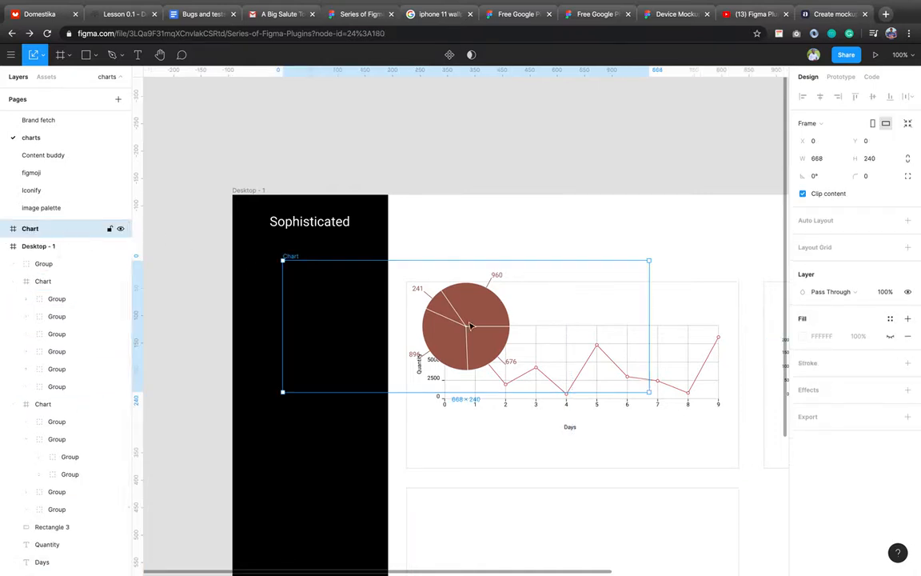
pyautogui.moveTo(469, 323); pyautogui.dragTo(527, 488)
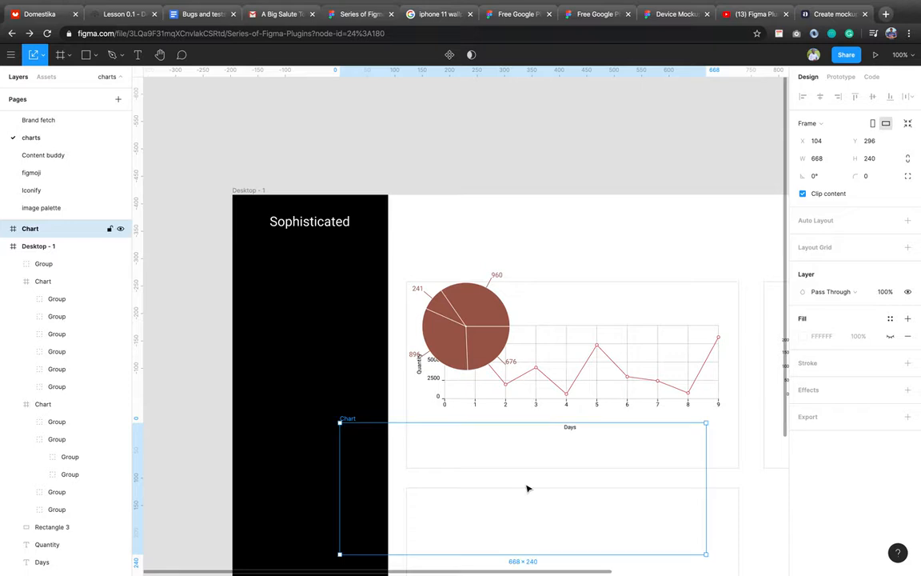
pyautogui.press('BackSpace')
pyautogui.press('super+z')
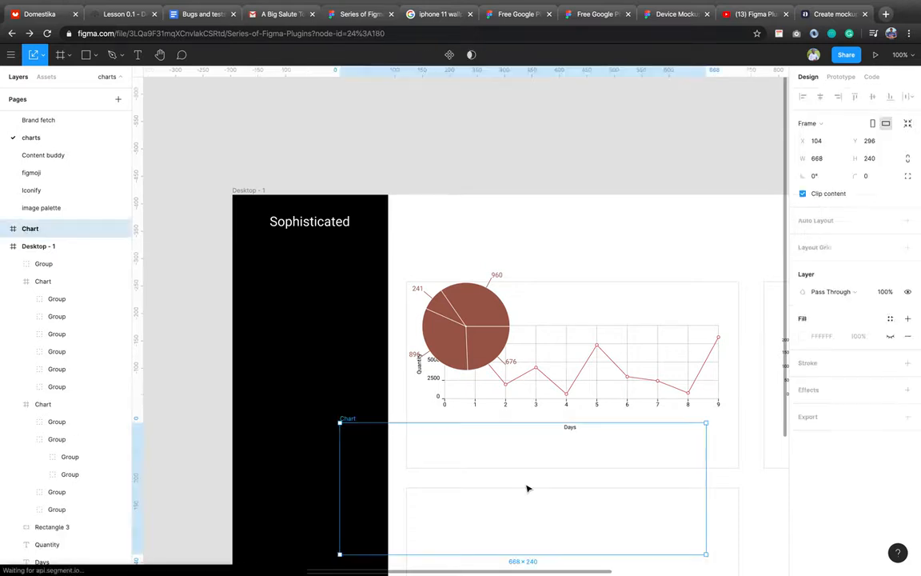
pyautogui.press('super+z')
pyautogui.press('super+z')
pyautogui.press('super+z')
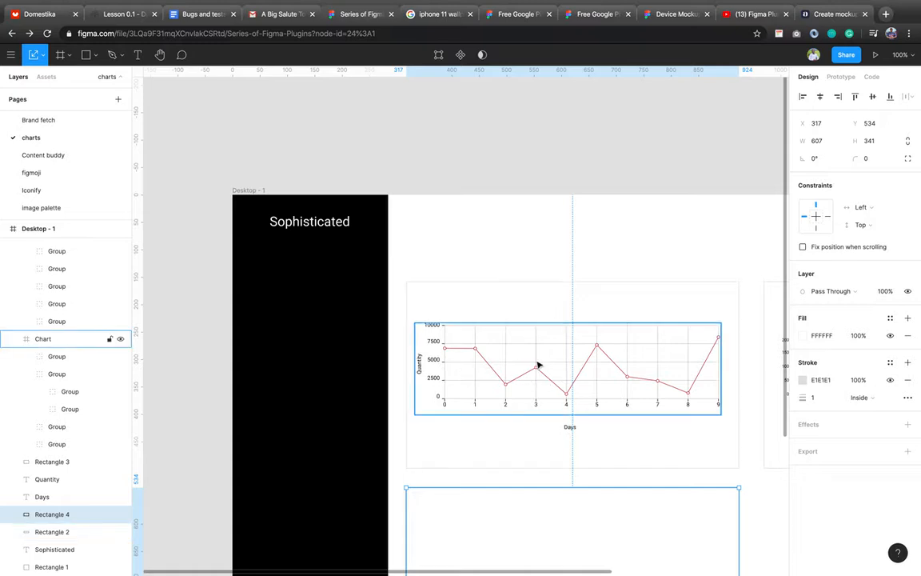
pyautogui.rightClick(480, 257)
pyautogui.press('Escape')
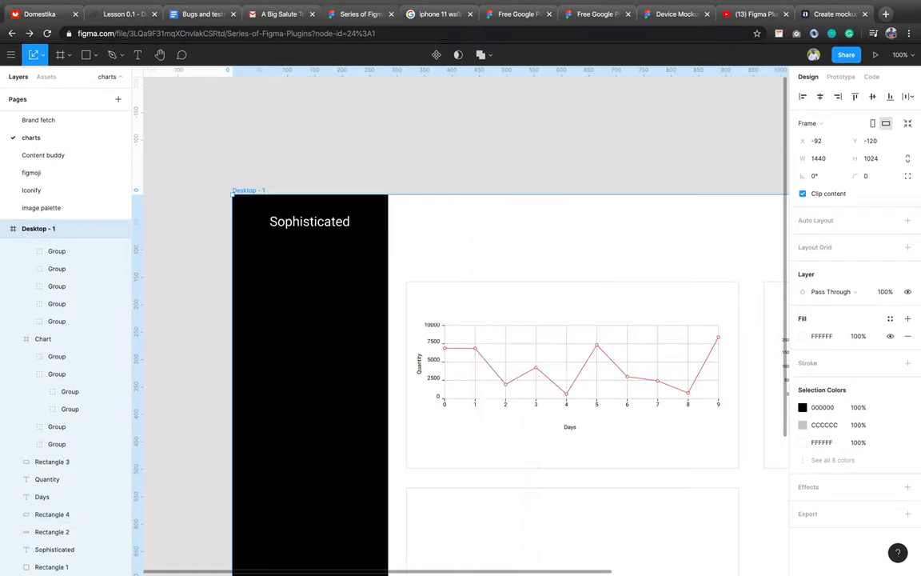
pyautogui.press('super+z')
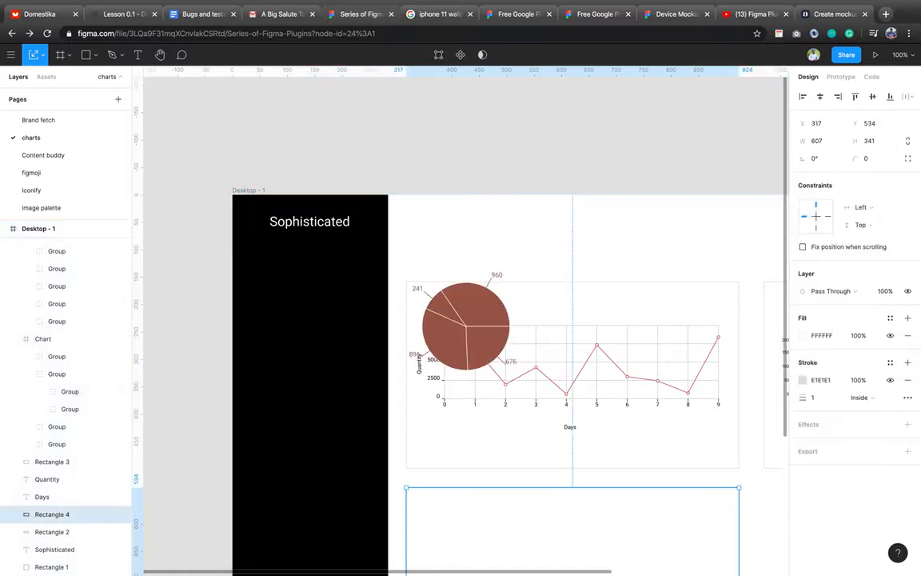
# Move the pie chart group down to about X 440, Y 484, and delete the leftover empty Chart frame
pyautogui.click(484, 340)
pyautogui.moveTo(485, 340); pyautogui.dragTo(547, 527)
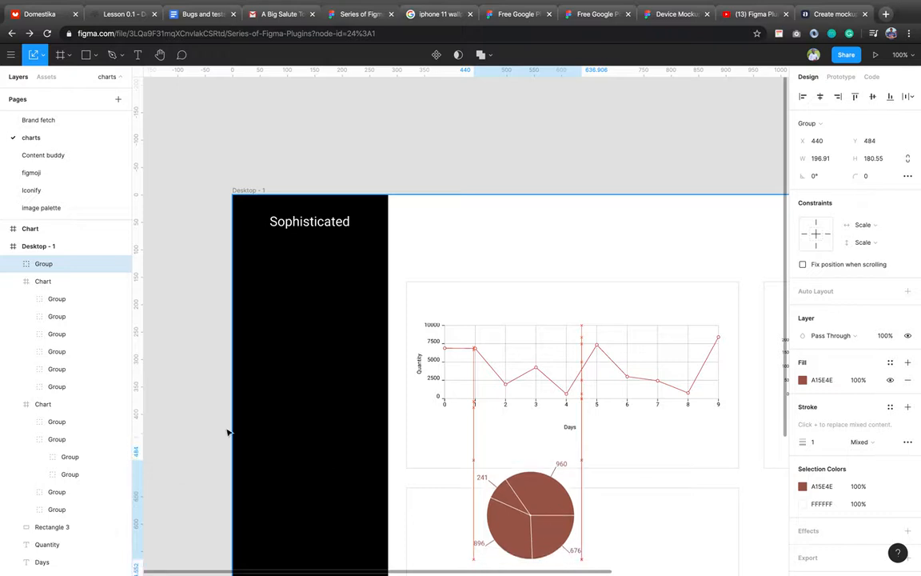
pyautogui.click(73, 231)
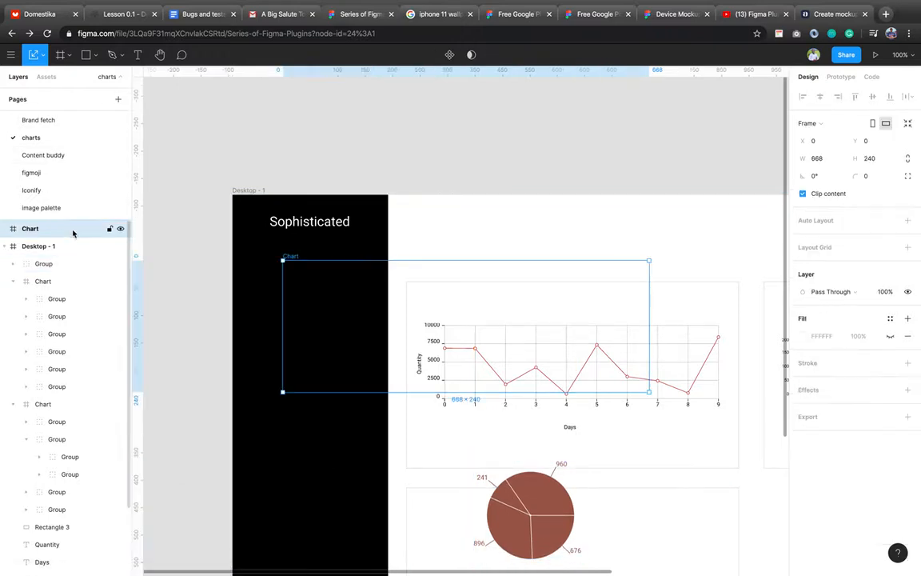
pyautogui.press('Delete')
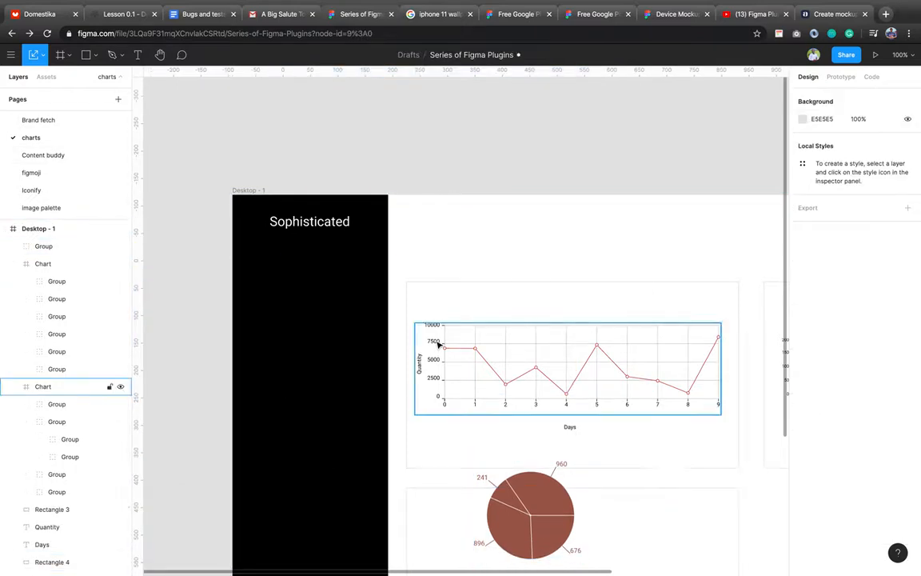
# Enlarge the pie chart group to about 294 × 270 and place it in the middle of the lower card at X 462, Y 565
pyautogui.scroll(-3, 464, 364)
pyautogui.click(520, 437)
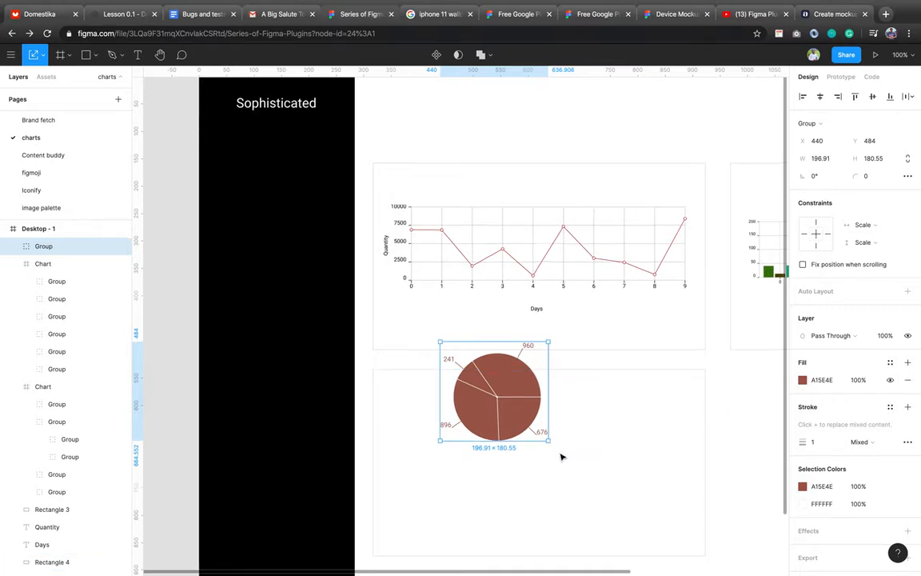
pyautogui.moveTo(549, 439); pyautogui.dragTo(578, 489)
pyautogui.moveTo(553, 424); pyautogui.dragTo(565, 469)
pyautogui.scroll(-5, 565, 468)
pyautogui.hscroll(2, 565, 469)
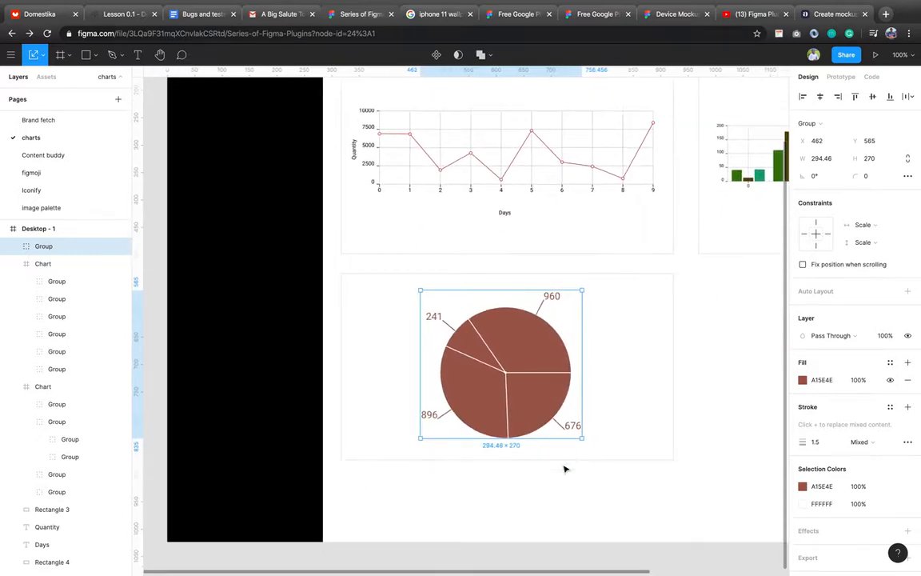
# Replace the pie chart's 241 label with "Trailer" and widen its text box to 56 so it fits on one line
pyautogui.doubleClick(432, 317)
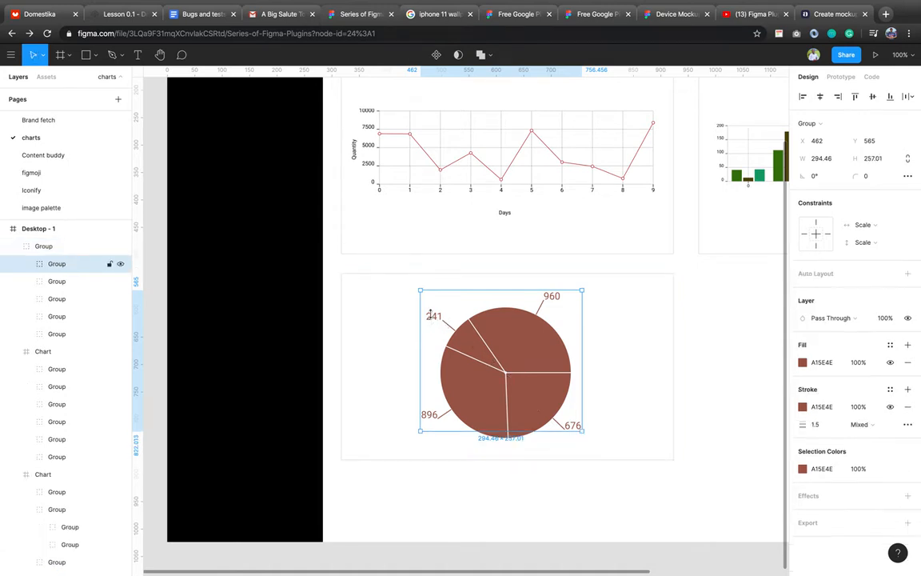
pyautogui.doubleClick(430, 315)
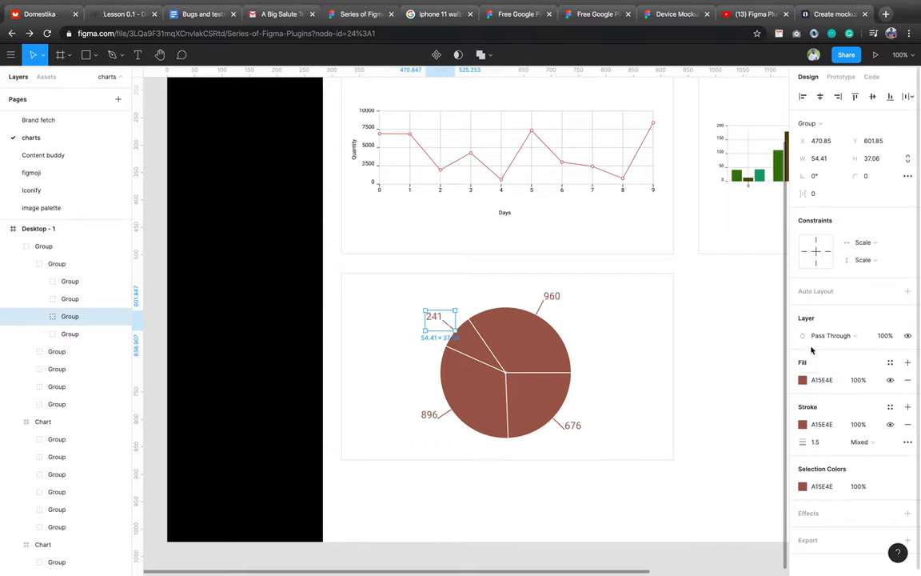
pyautogui.press('Return')
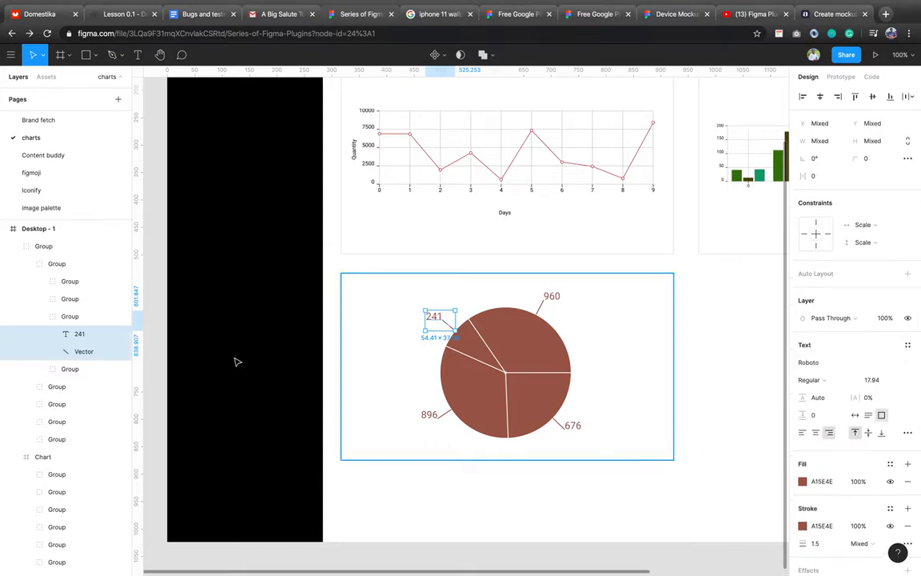
pyautogui.click(79, 335)
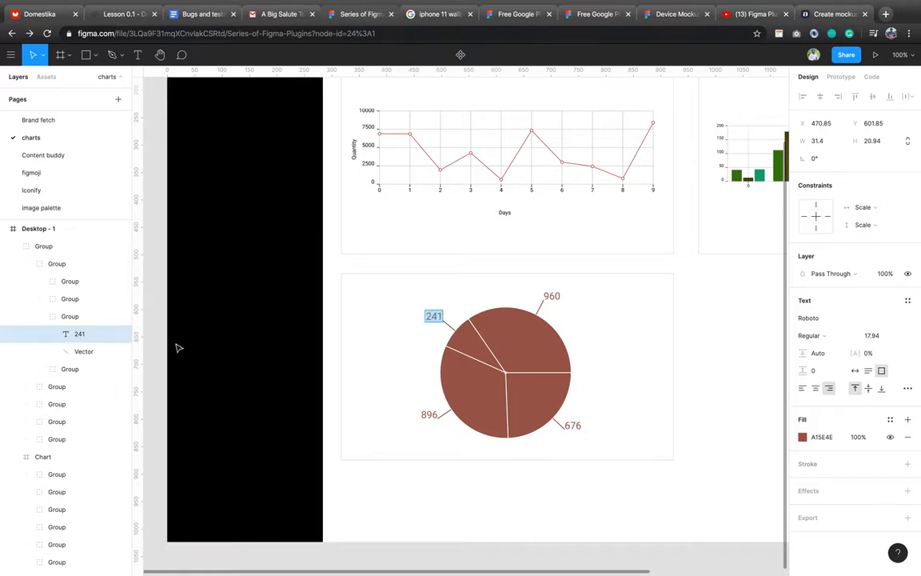
pyautogui.write('Trailer')
pyautogui.press('Escape')
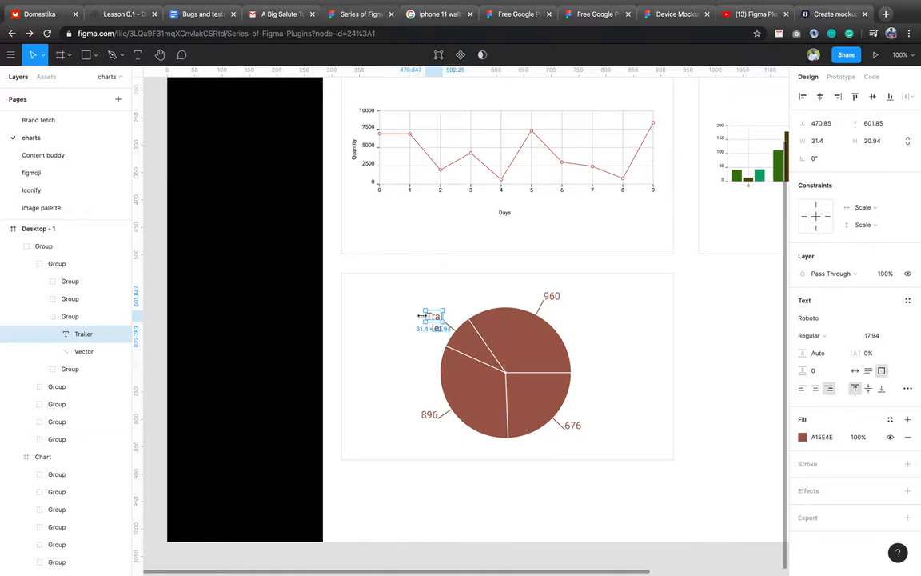
pyautogui.moveTo(421, 315); pyautogui.dragTo(410, 318)
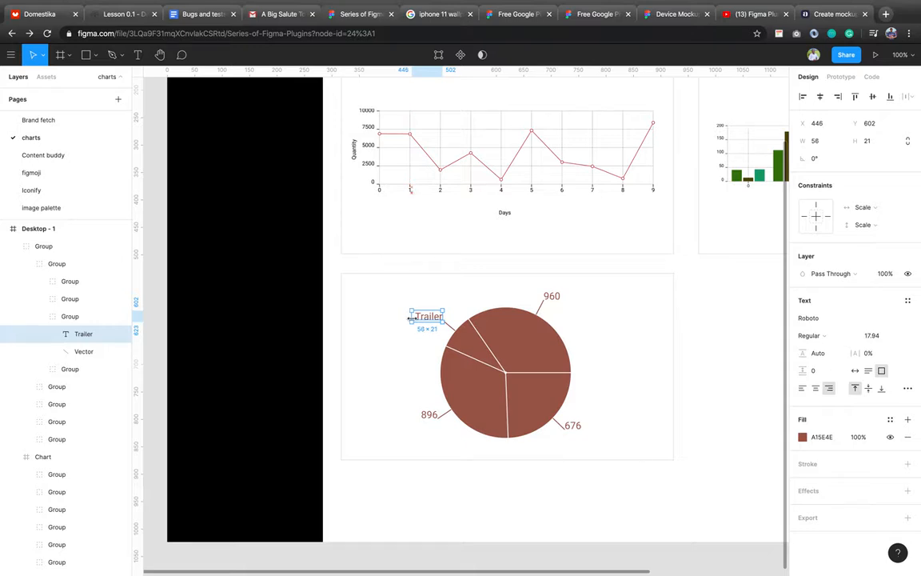
# Fill the pie slice labelled 960 with the dark blue document color 1B2D8B
pyautogui.click(612, 329)
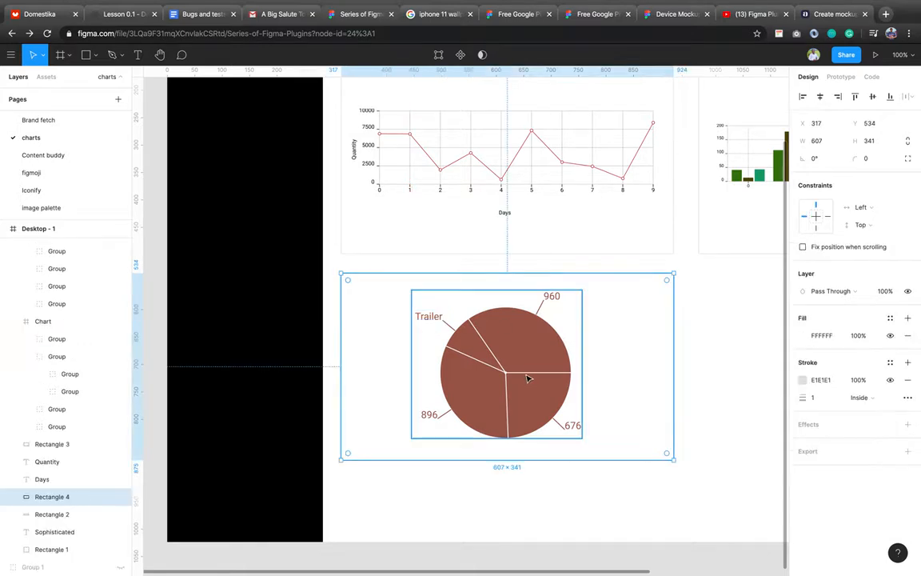
pyautogui.click(525, 372)
pyautogui.doubleClick(526, 372)
pyautogui.click(531, 370)
pyautogui.doubleClick(534, 370)
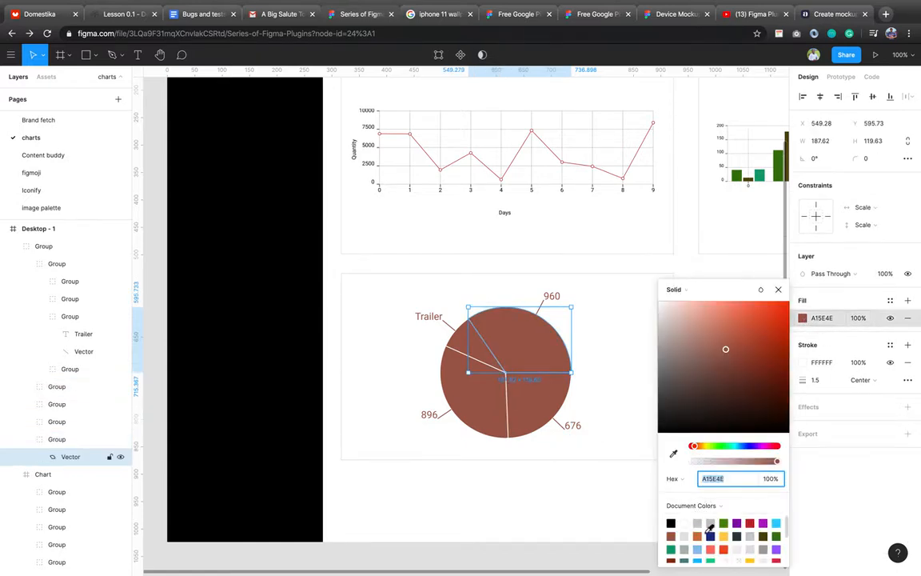
pyautogui.click(711, 535)
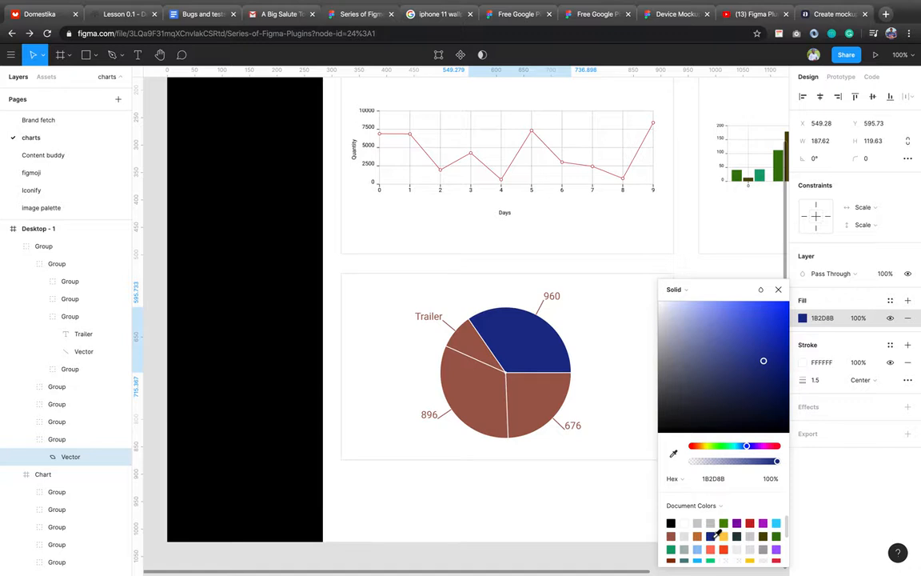
pyautogui.click(778, 290)
# Fill the pie slice labelled 676 with the coral document color FF7262
pyautogui.click(56, 386)
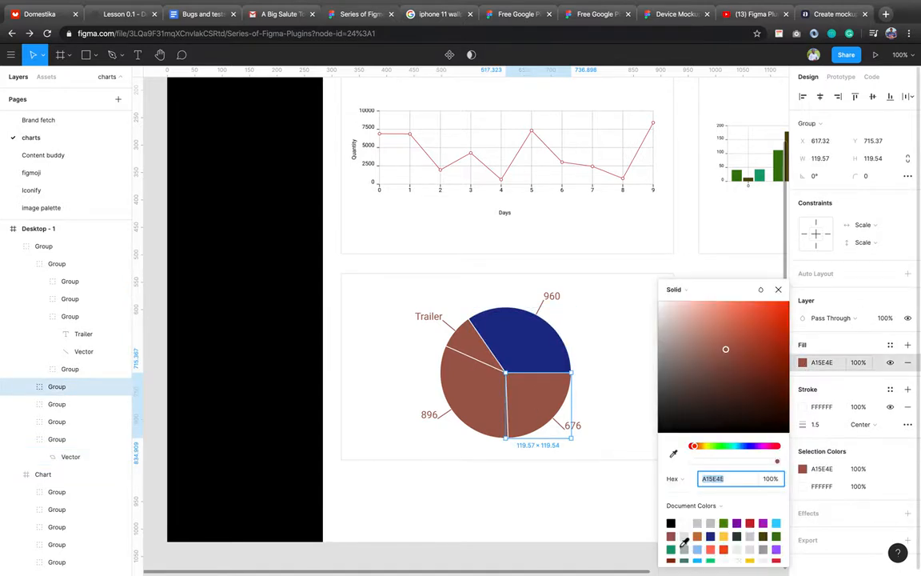
pyautogui.click(717, 549)
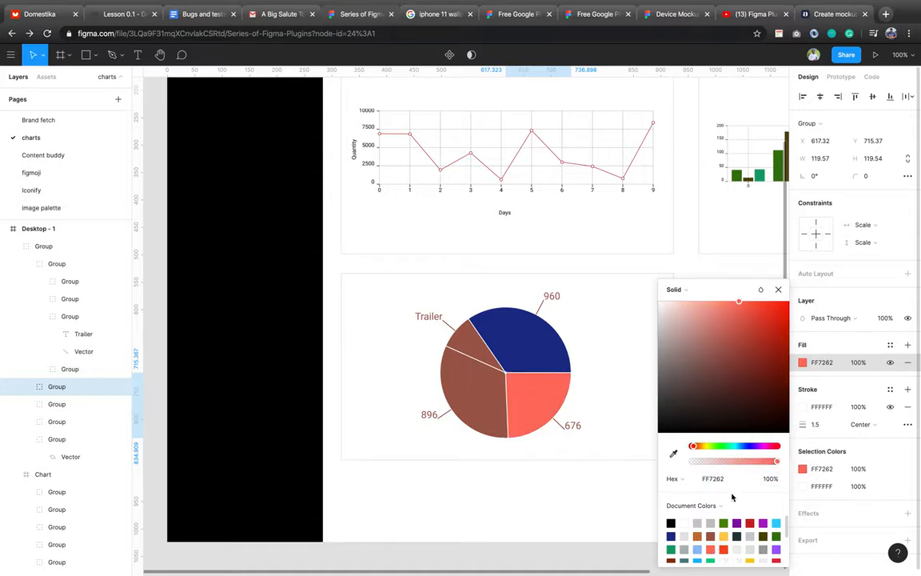
pyautogui.click(777, 291)
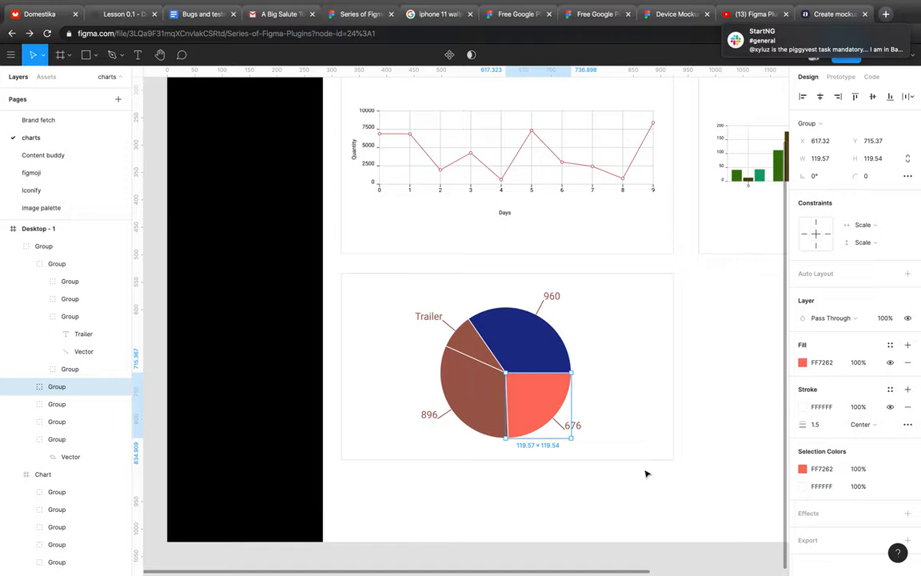
pyautogui.press('Escape')
# Review the whole dashboard frame and collapse the pie chart group's layers
pyautogui.hotkey('shift', '1')
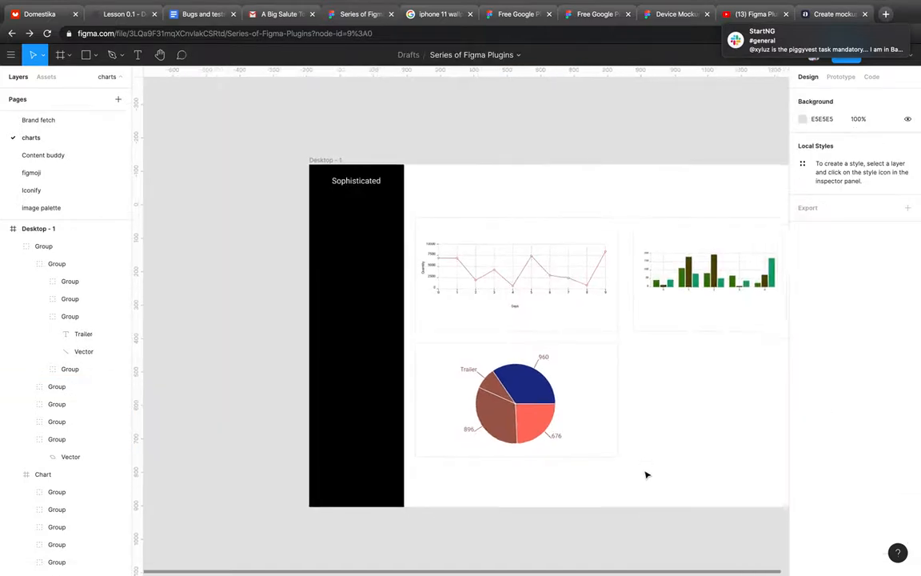
pyautogui.click(479, 396)
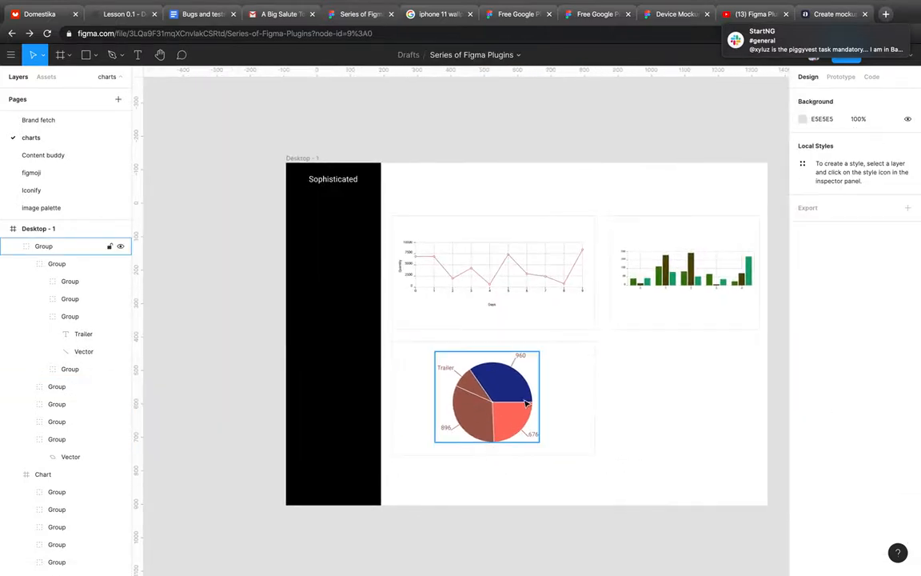
pyautogui.hscroll(4, 580, 411)
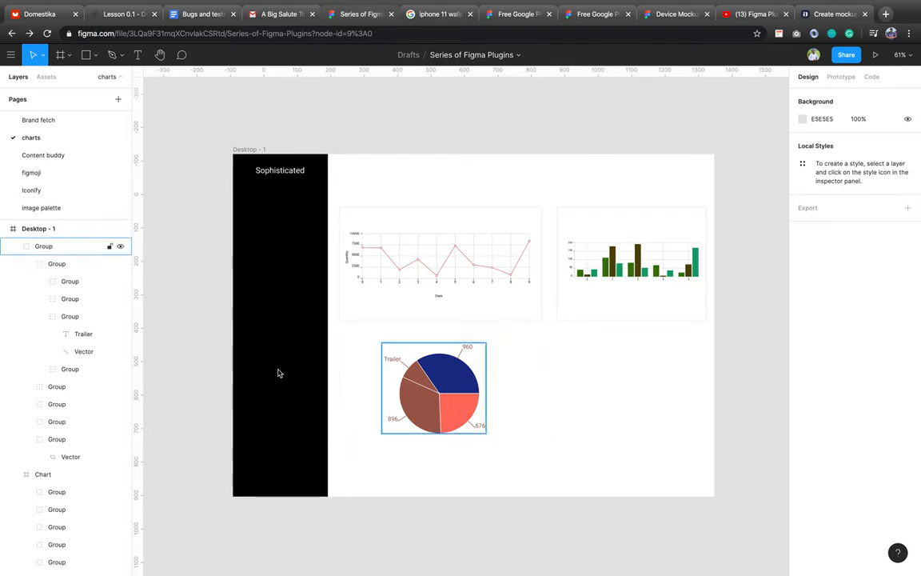
pyautogui.click(14, 247)
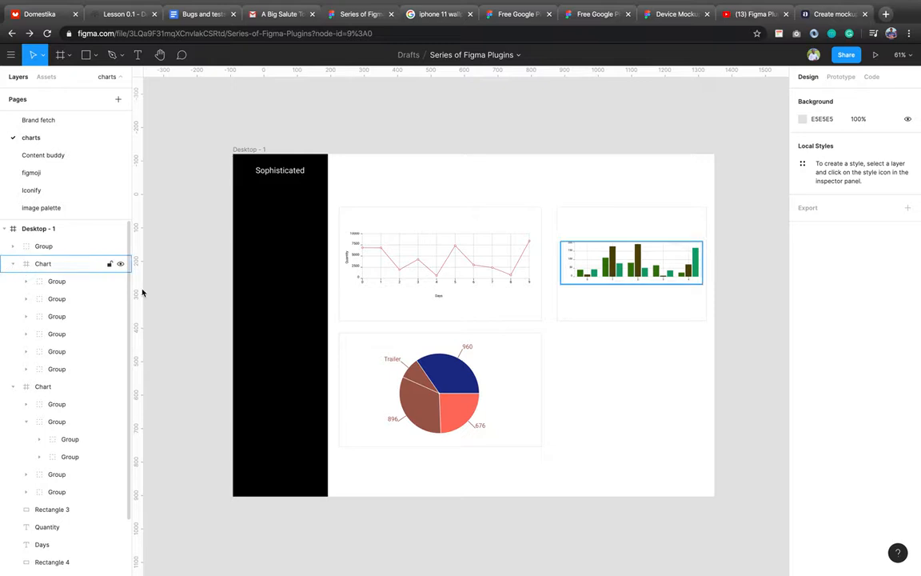
pyautogui.scroll(-5, 563, 364)
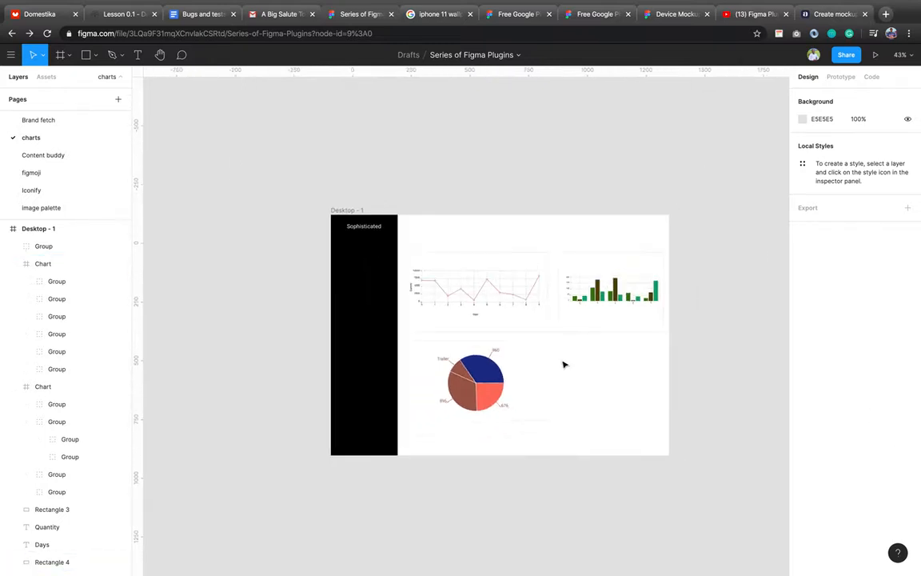
pyautogui.hscroll(2, 564, 365)
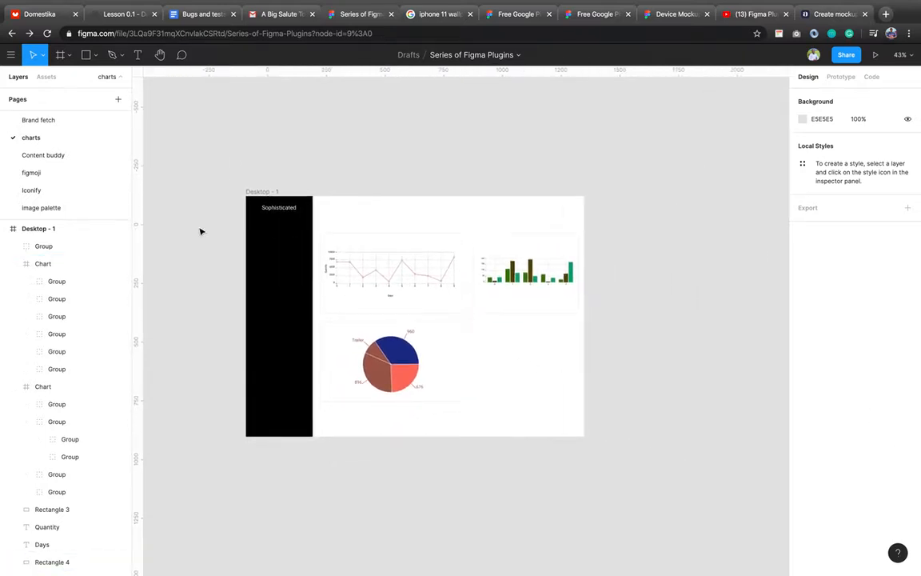
# Open the Content buddy page and change the third row's bold heading in iPhone 8 Plus - 2 to "Thallent"
pyautogui.click(49, 157)
pyautogui.scroll(-2, 631, 336)
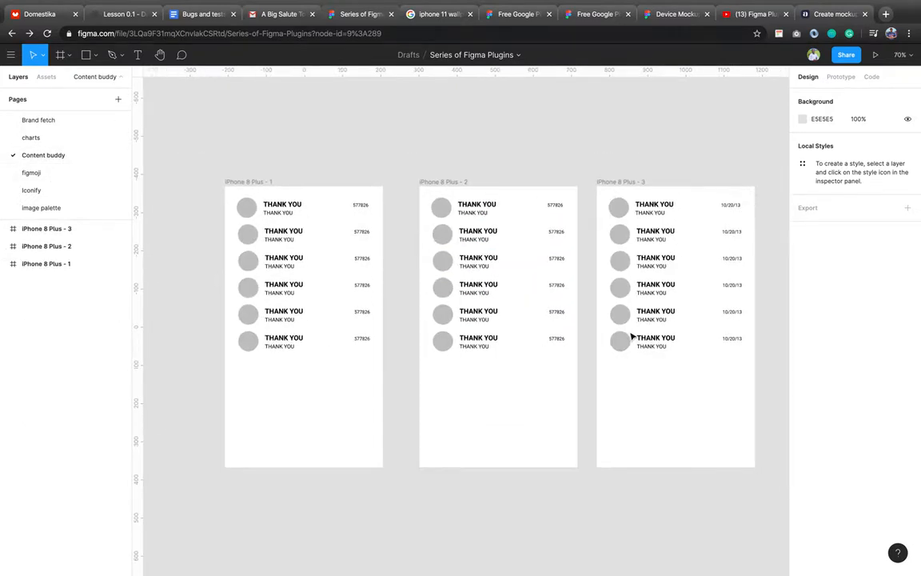
pyautogui.click(480, 256)
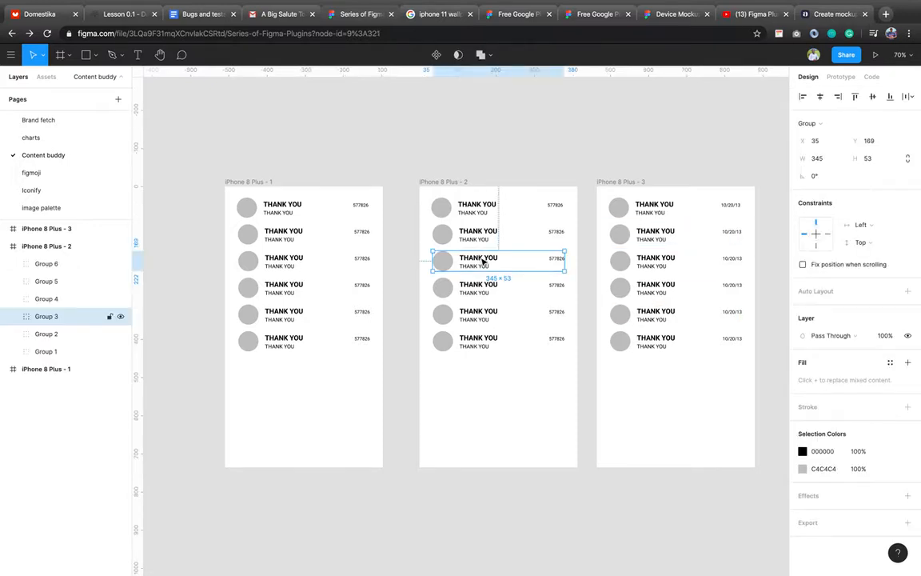
pyautogui.doubleClick(483, 262)
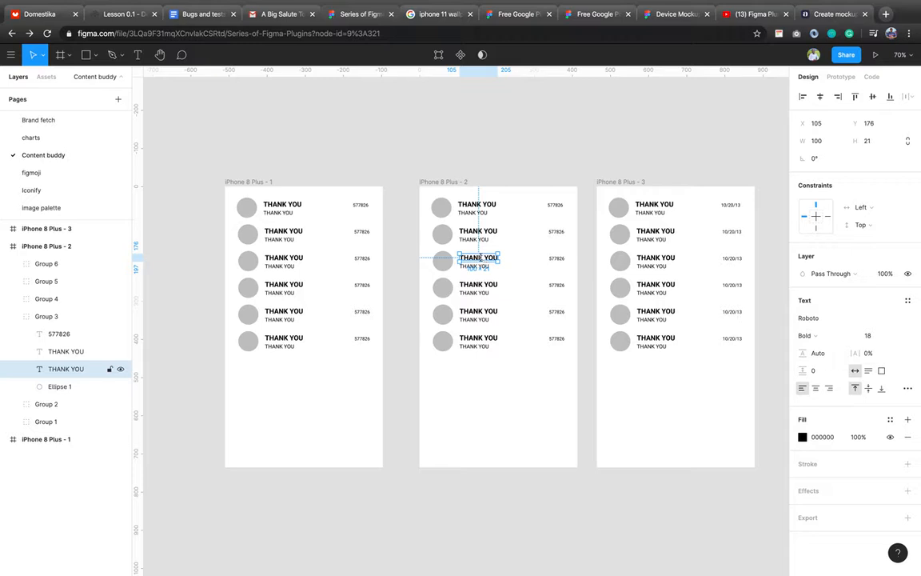
pyautogui.doubleClick(479, 257)
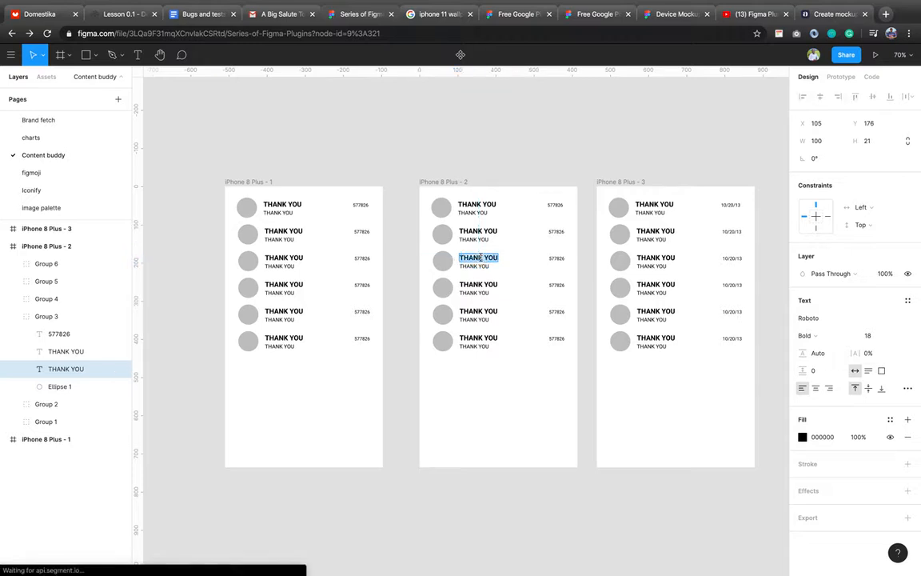
pyautogui.write('Tha')
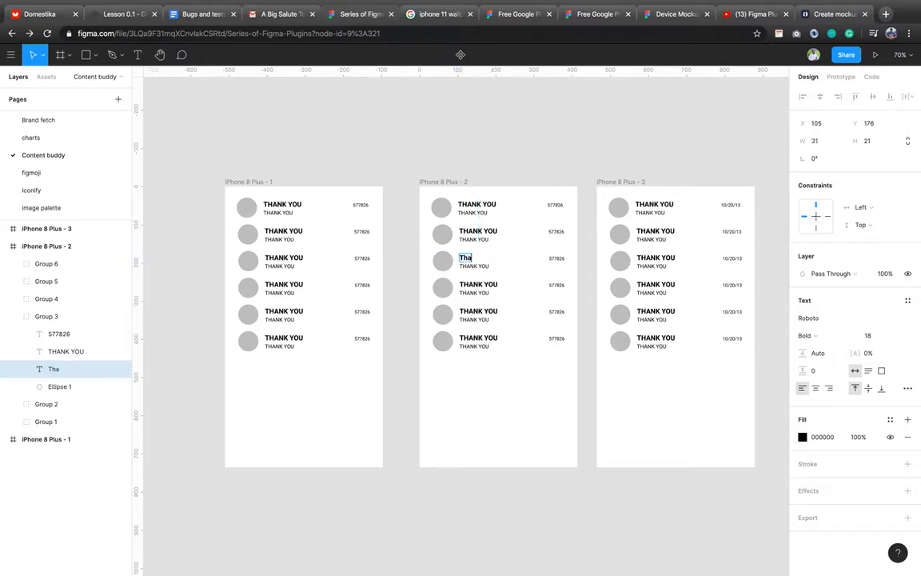
pyautogui.write('llent')
pyautogui.press('Escape')
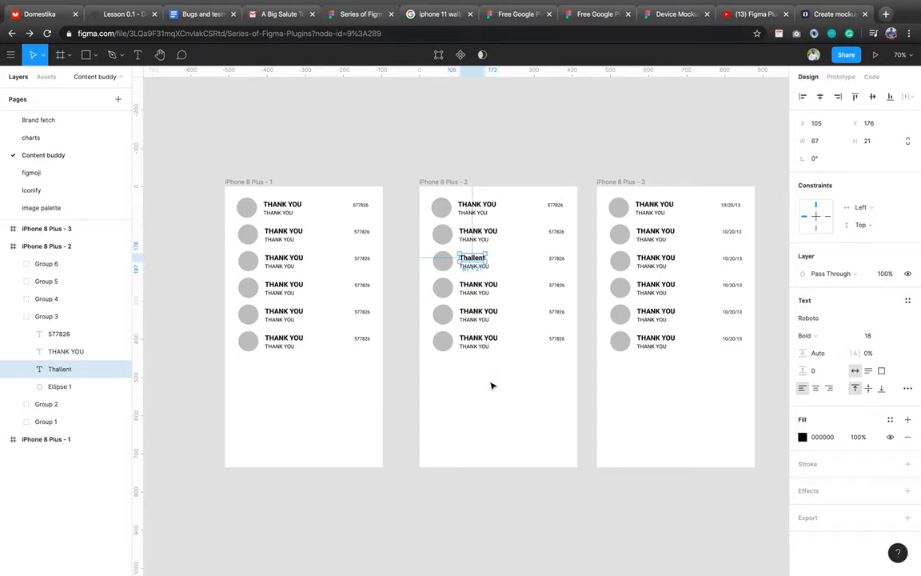
pyautogui.click(491, 386)
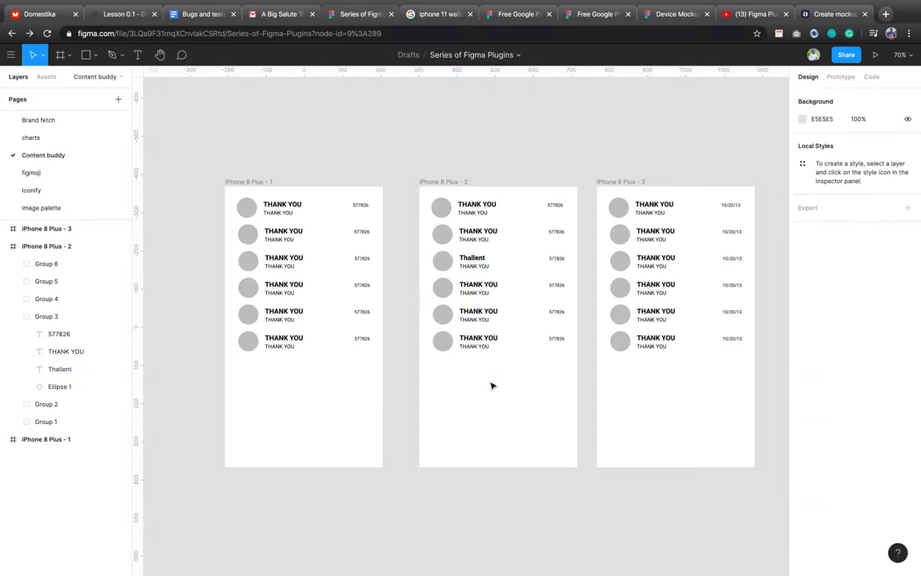
# Change the third row's smaller subtitle in iPhone 8 Plus - 3 to "Thallent"
pyautogui.click(662, 260)
pyautogui.doubleClick(662, 260)
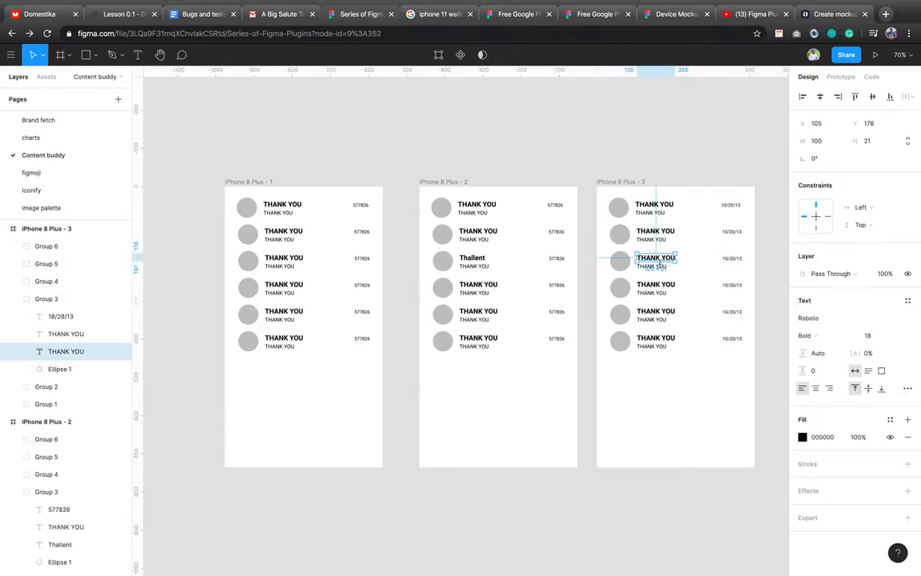
pyautogui.doubleClick(658, 265)
pyautogui.click(659, 265)
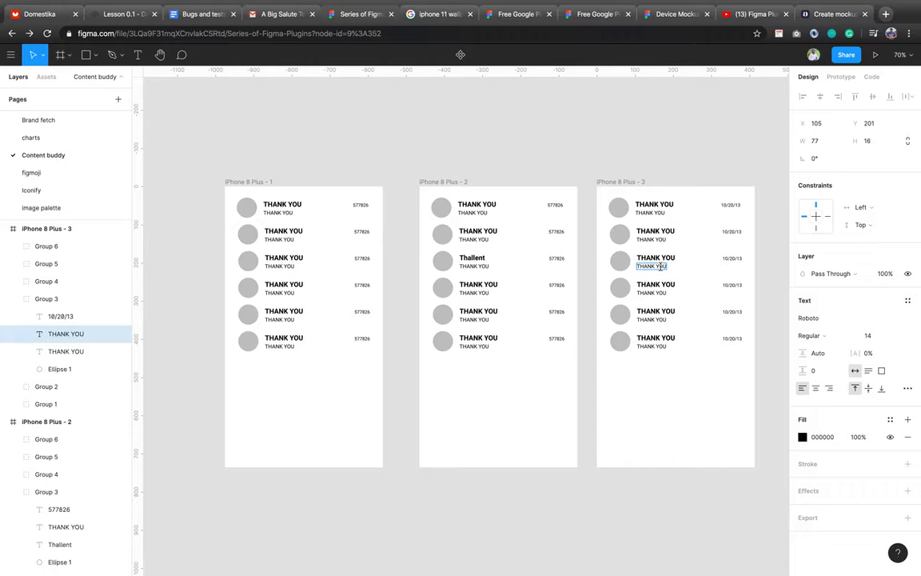
pyautogui.doubleClick(660, 267)
pyautogui.write('Thallent')
pyautogui.press('Escape')
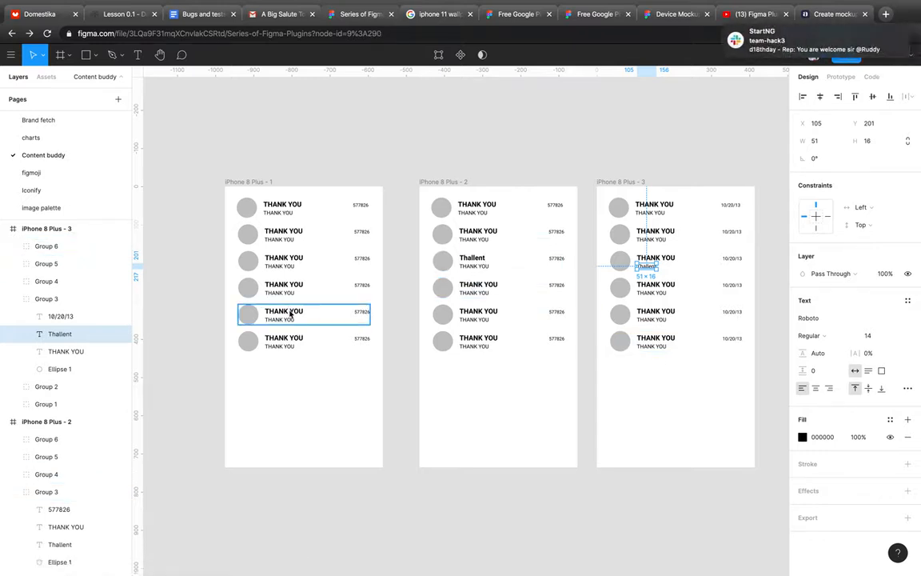
# Change the fifth row's bold heading in iPhone 8 Plus - 1 to "Thallent" and deselect it
pyautogui.click(290, 312)
pyautogui.click(290, 312)
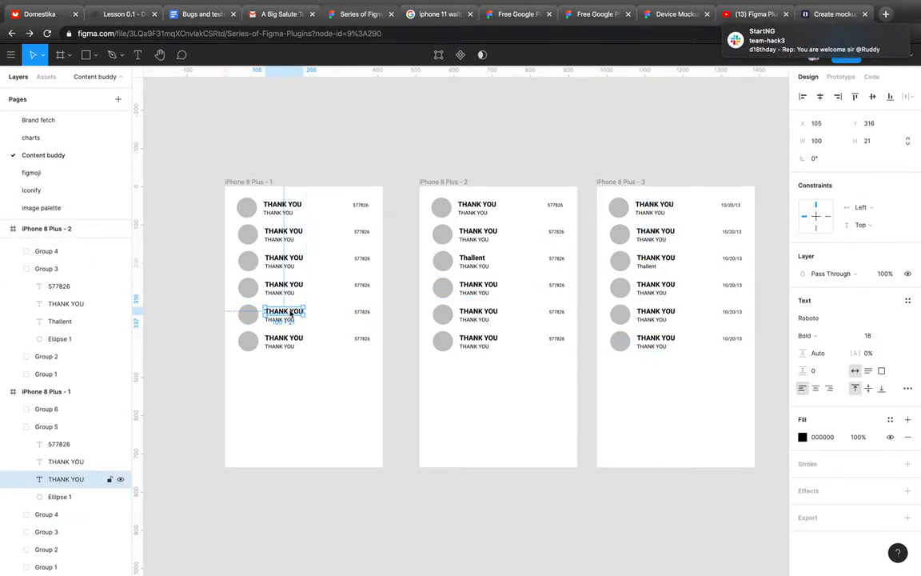
pyautogui.doubleClick(290, 311)
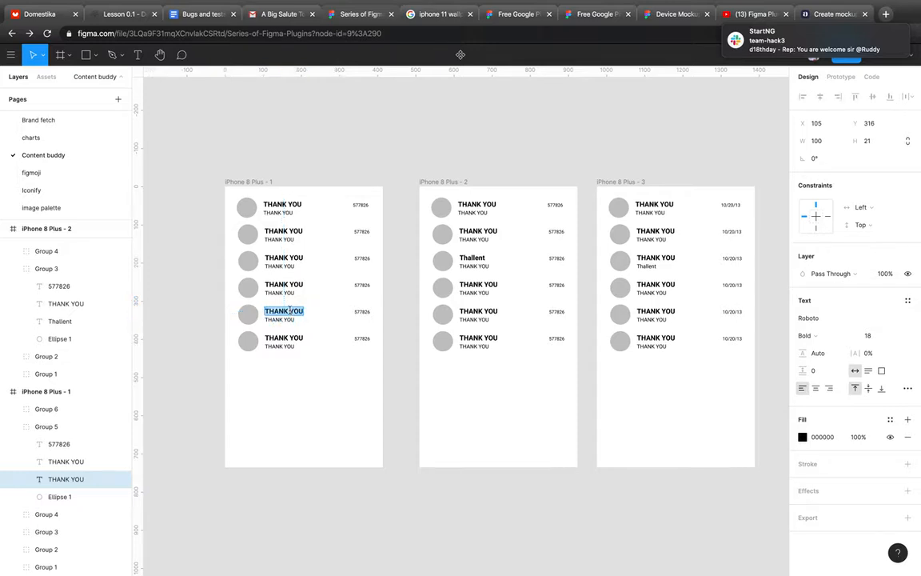
pyautogui.write('Thallent')
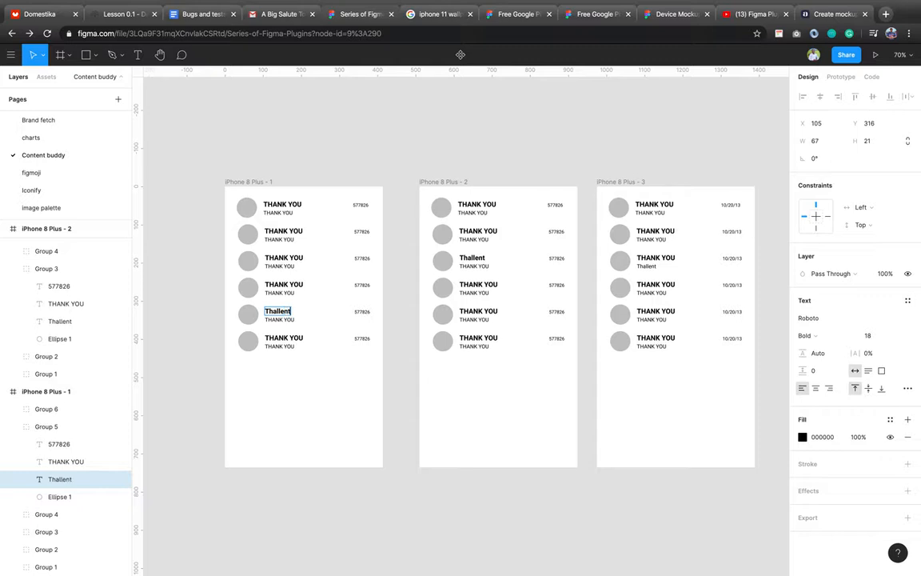
pyautogui.click(310, 380)
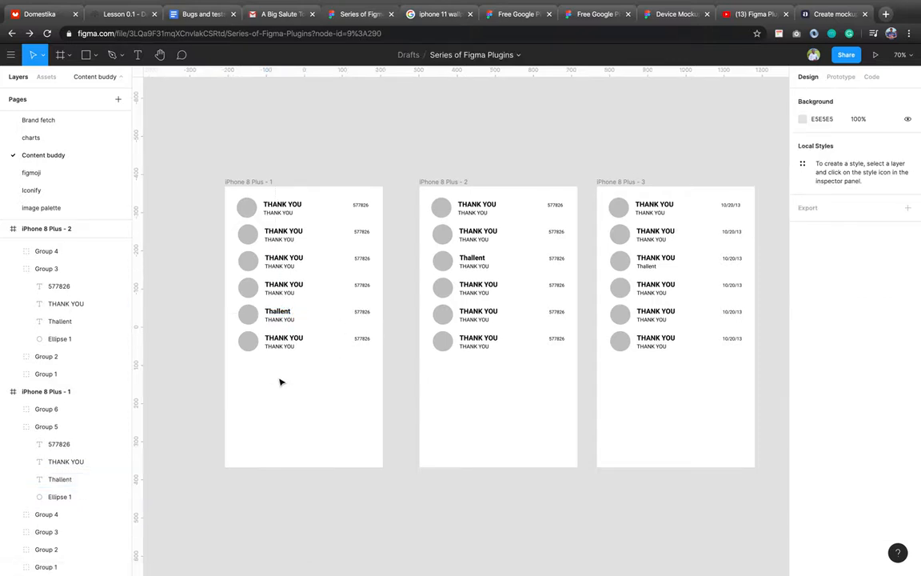
# Run the Content Buddy plugin on iPhone 8 Plus - 1, replace the "Thallent" text with "Talent" and close the plugin
pyautogui.rightClick(280, 382)
pyautogui.moveTo(344, 466)
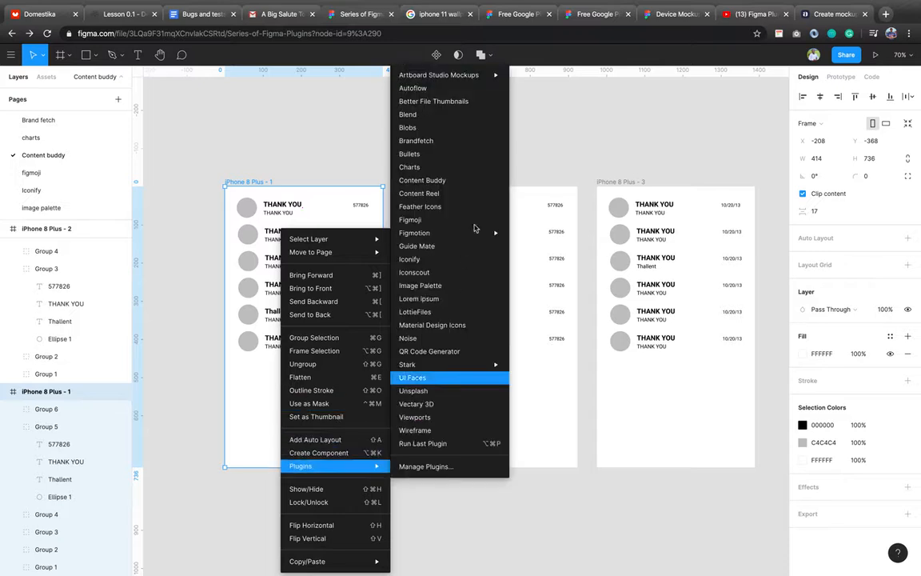
pyautogui.click(448, 182)
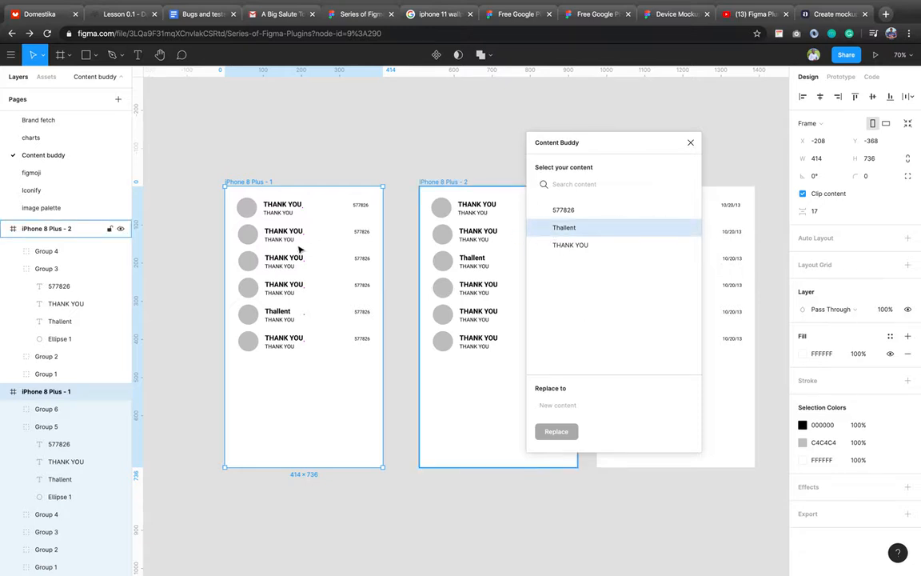
pyautogui.click(564, 228)
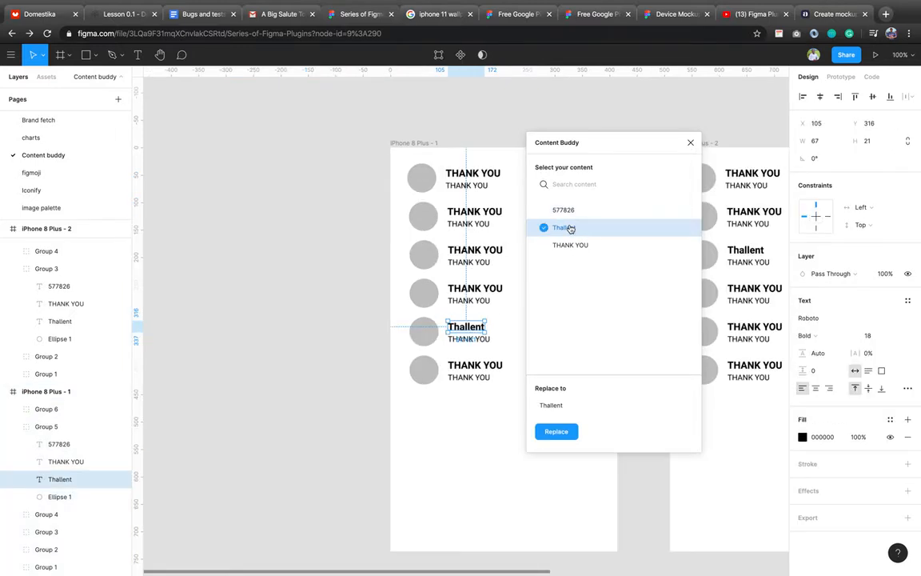
pyautogui.click(566, 403)
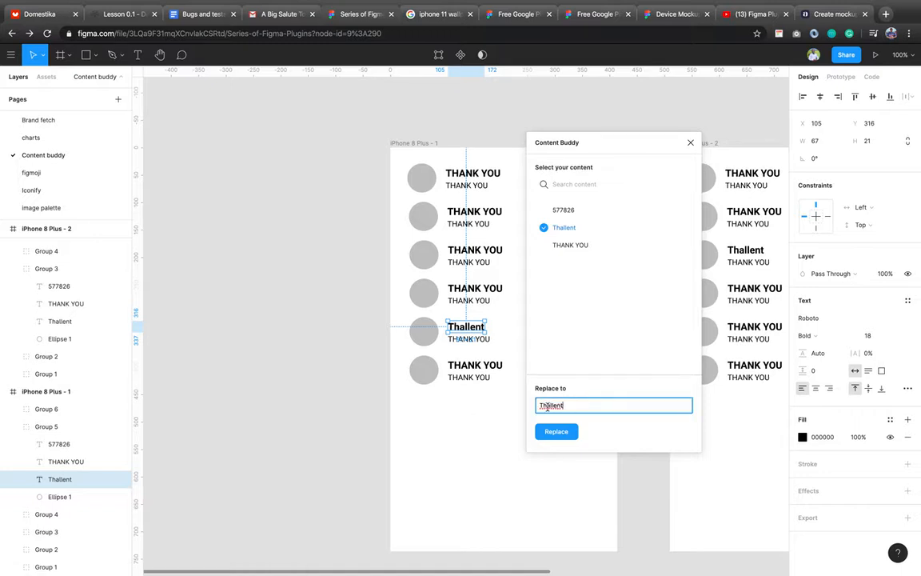
pyautogui.press('BackSpace')
pyautogui.click(557, 432)
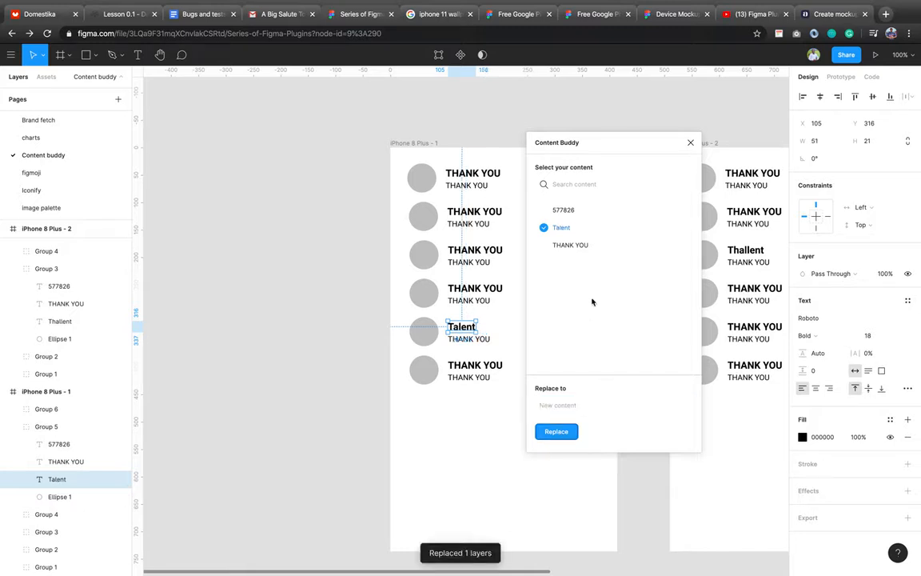
pyautogui.click(689, 143)
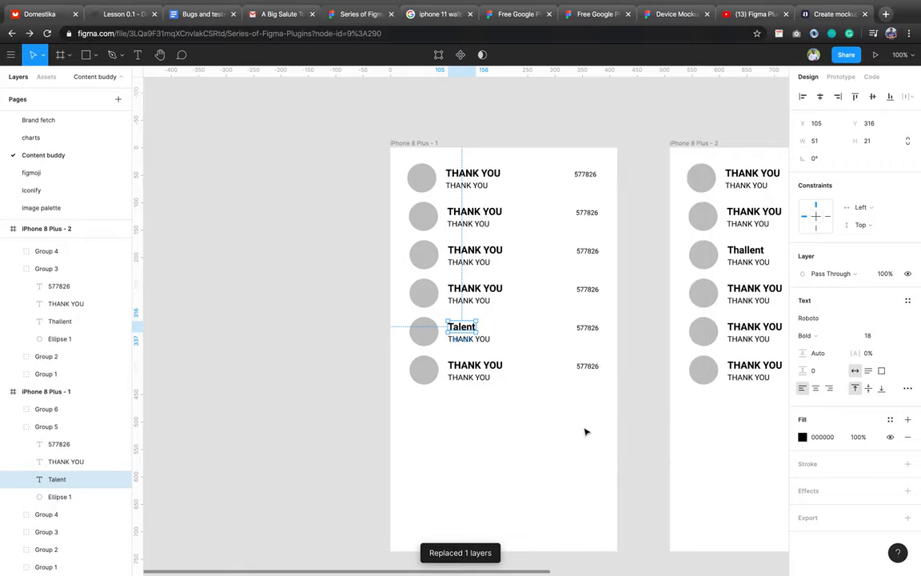
pyautogui.hscroll(2, 586, 430)
pyautogui.hscroll(5, 585, 431)
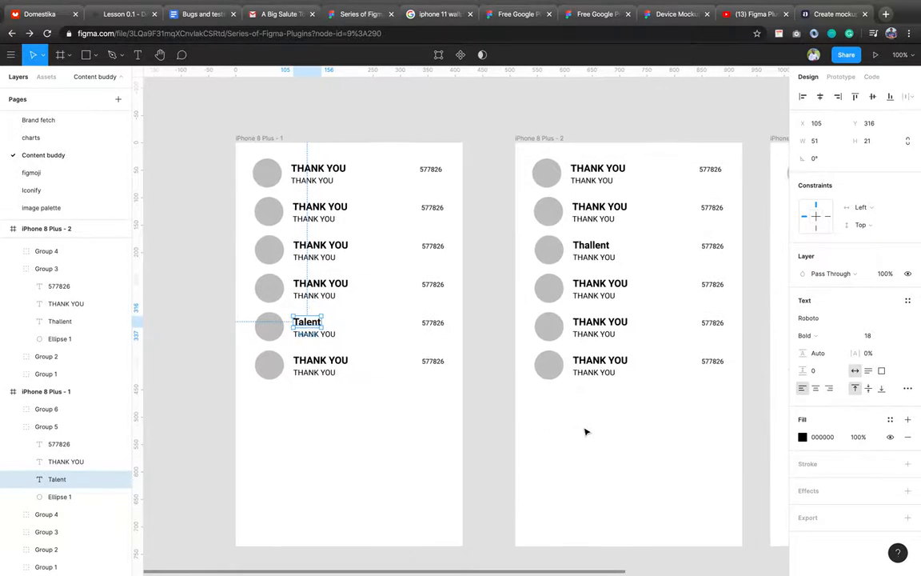
pyautogui.click(439, 408)
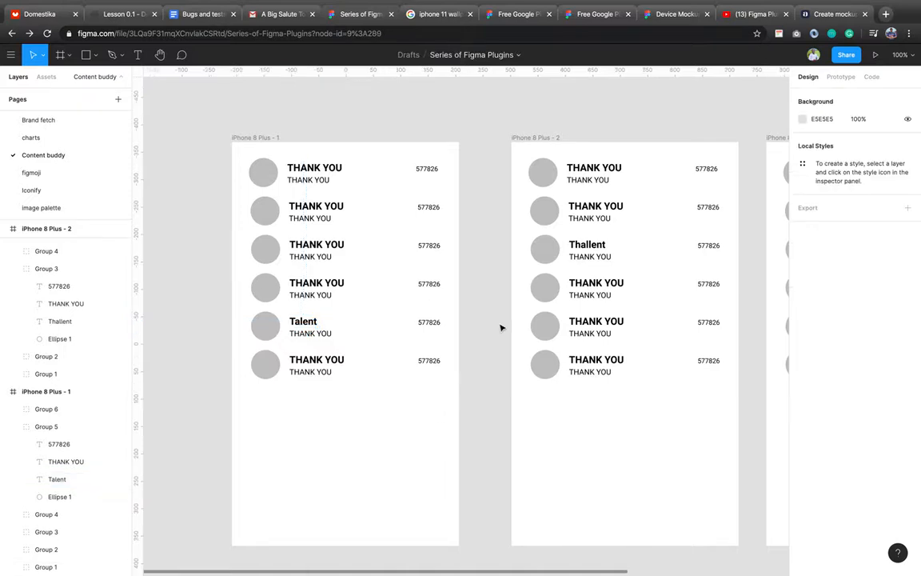
pyautogui.rightClick(198, 268)
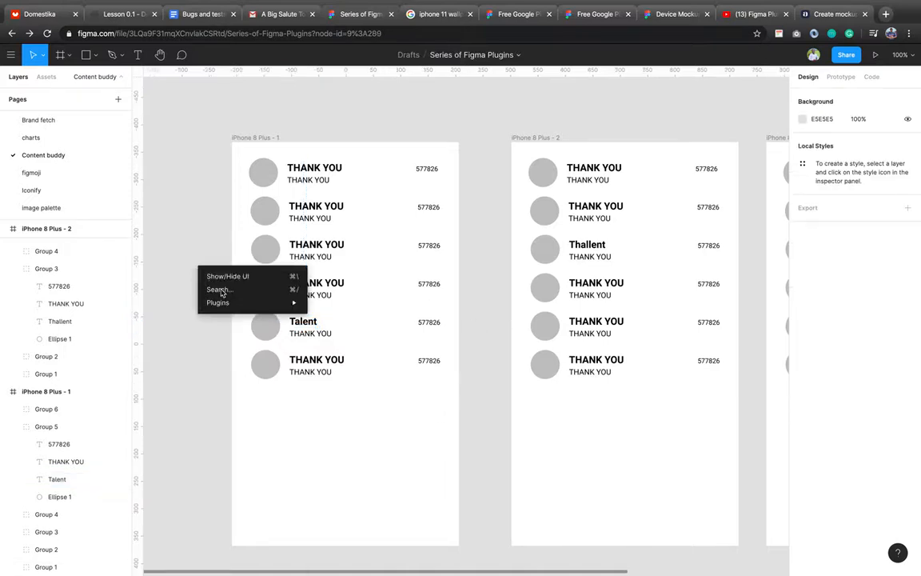
pyautogui.moveTo(224, 302)
pyautogui.click(409, 428)
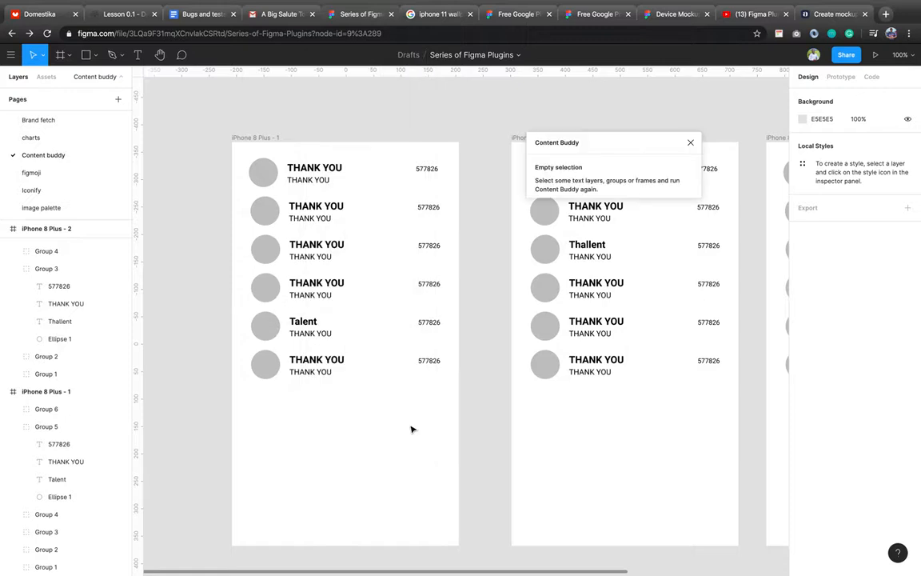
pyautogui.click(690, 142)
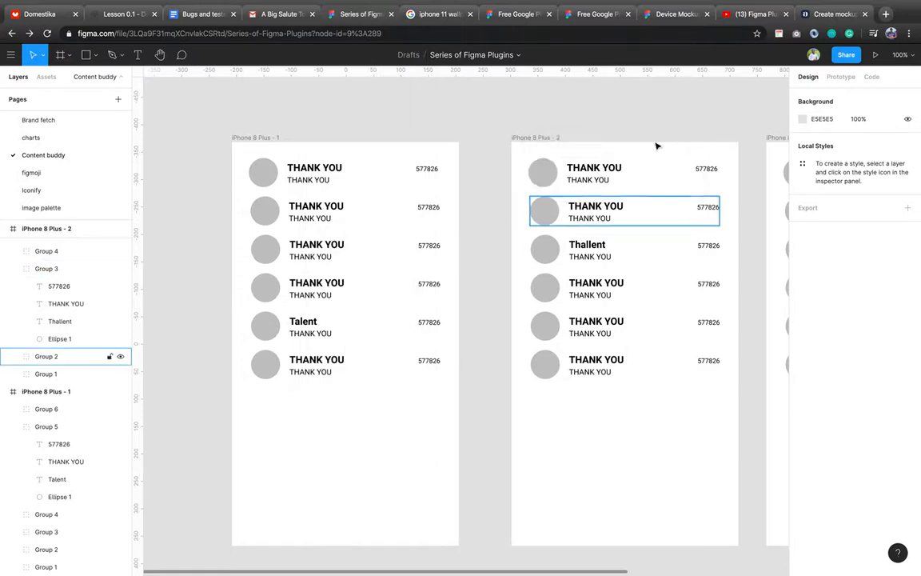
# Run Content Buddy on the iPhone 8 Plus - 1 frame and replace all "THANK YOU" text with "Welcome"
pyautogui.click(523, 139)
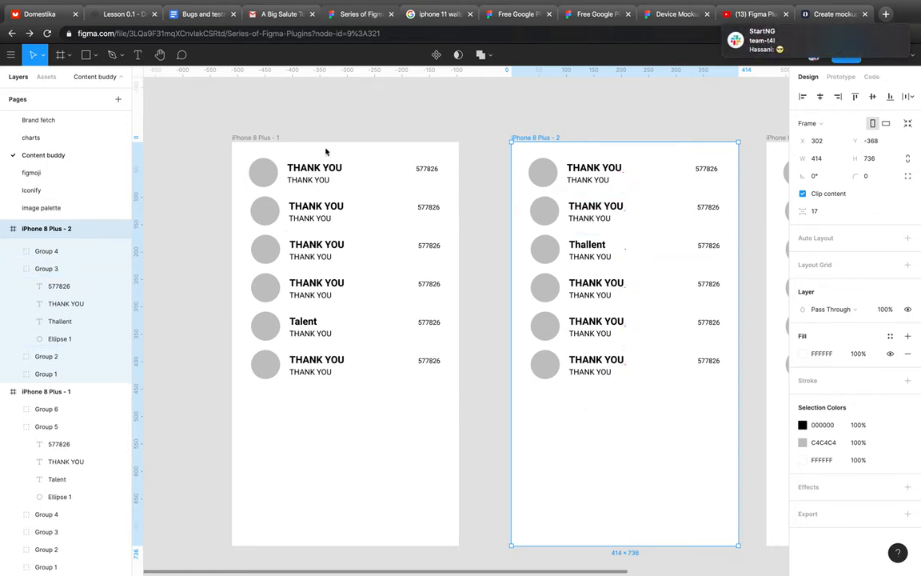
pyautogui.scroll(-5, 488, 453)
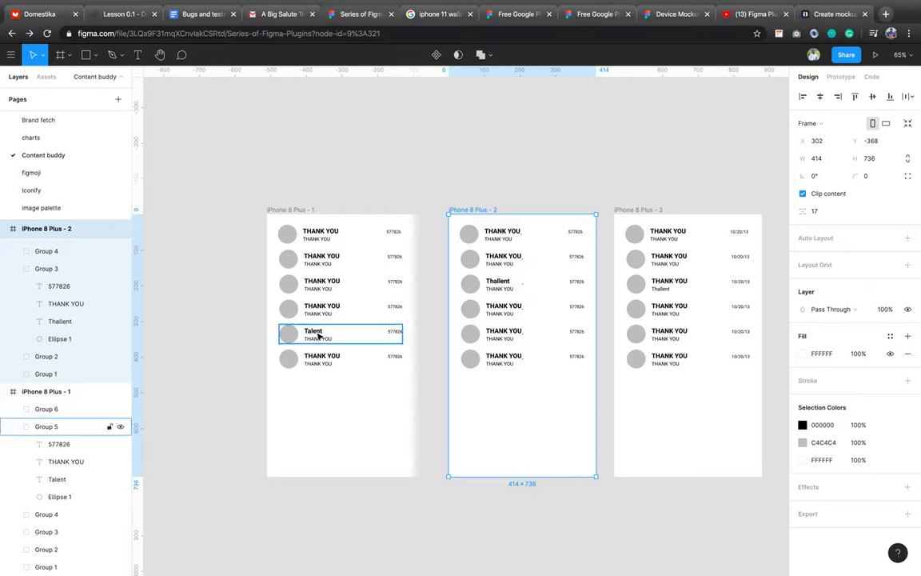
pyautogui.rightClick(345, 425)
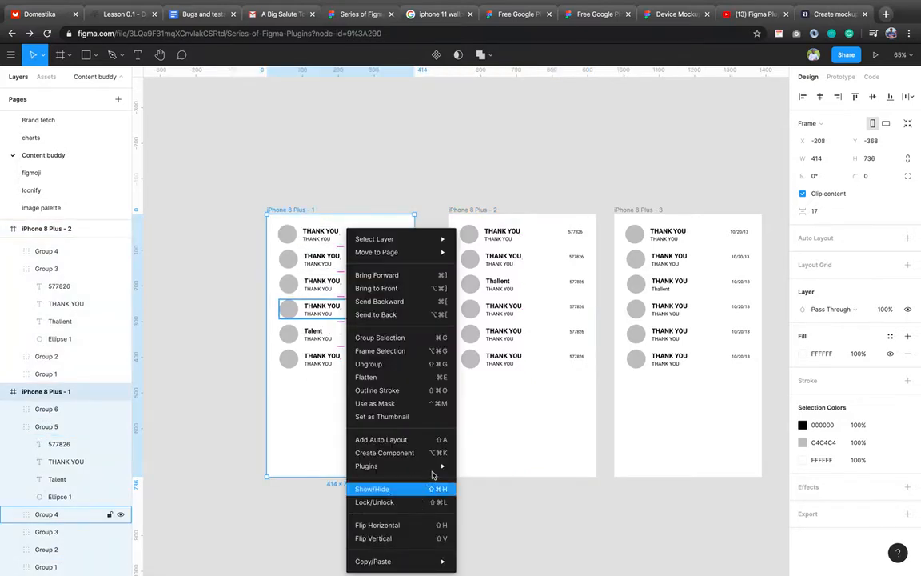
pyautogui.moveTo(436, 467)
pyautogui.click(515, 444)
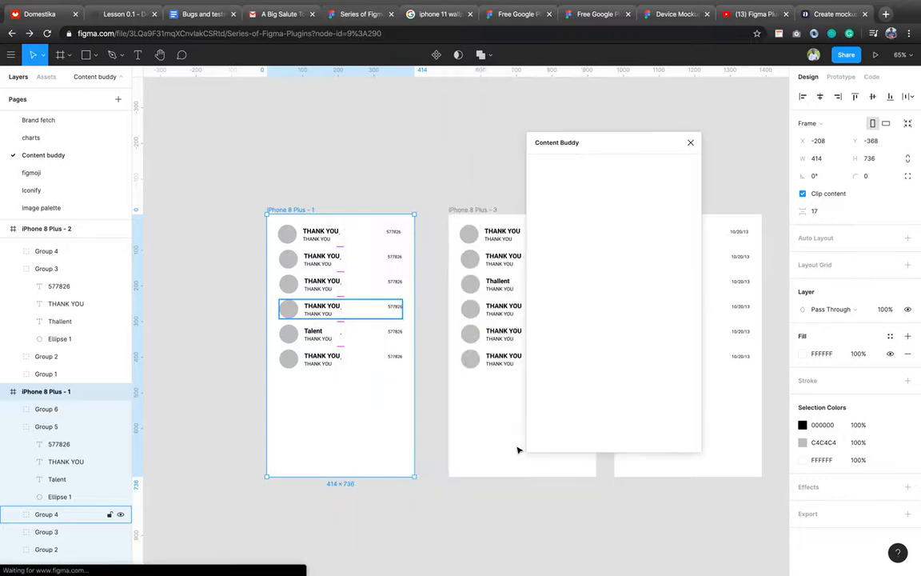
pyautogui.click(602, 249)
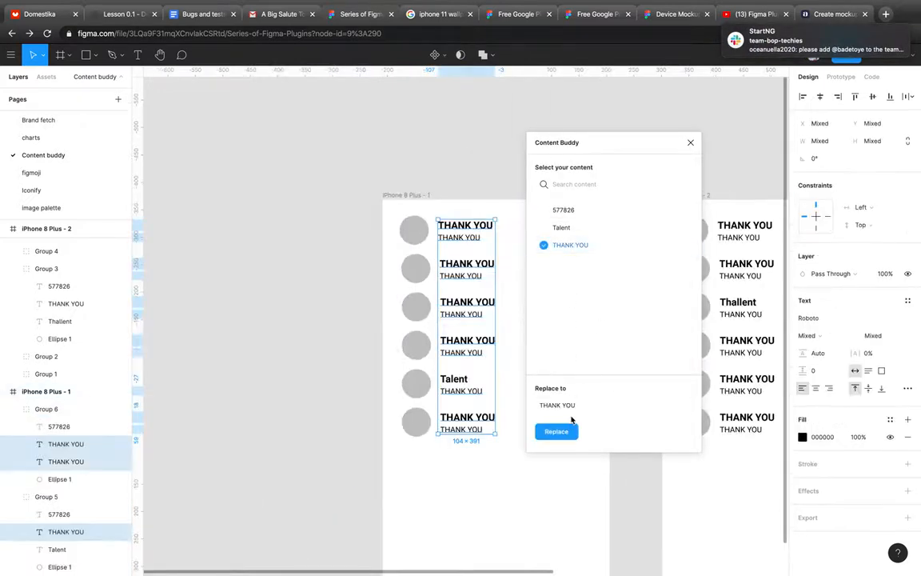
pyautogui.click(579, 407)
pyautogui.moveTo(579, 407); pyautogui.dragTo(530, 408)
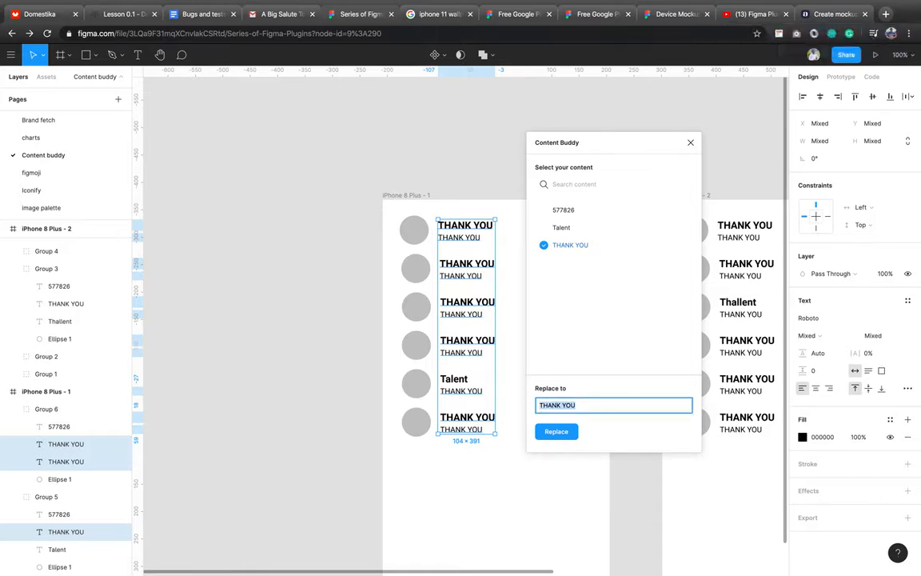
pyautogui.write('Welcome')
pyautogui.click(557, 430)
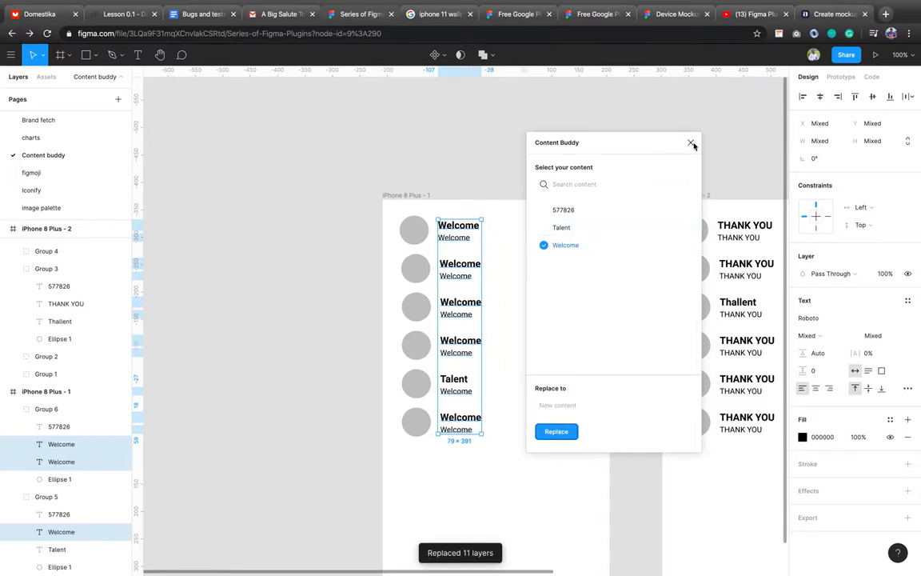
# Replace the "Welcome" text in iPhone 8 Plus - 1 with "WELCOME" using Content Buddy, close the plugin and deselect the text
pyautogui.click(583, 405)
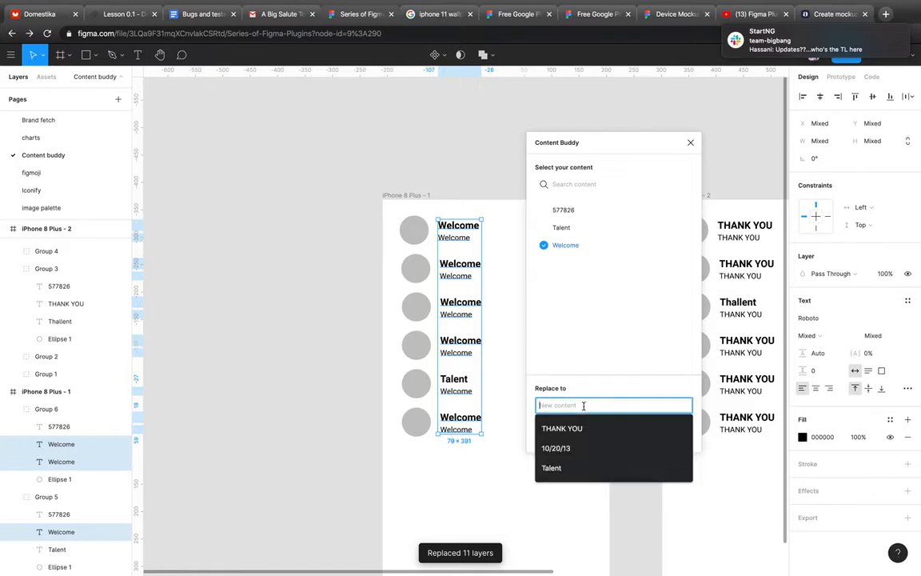
pyautogui.write('WE')
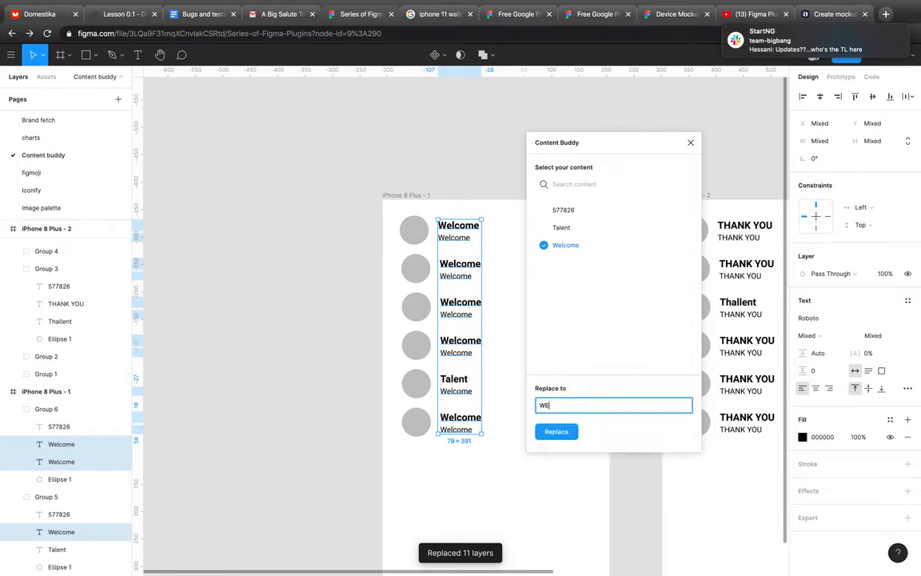
pyautogui.write('LCOME')
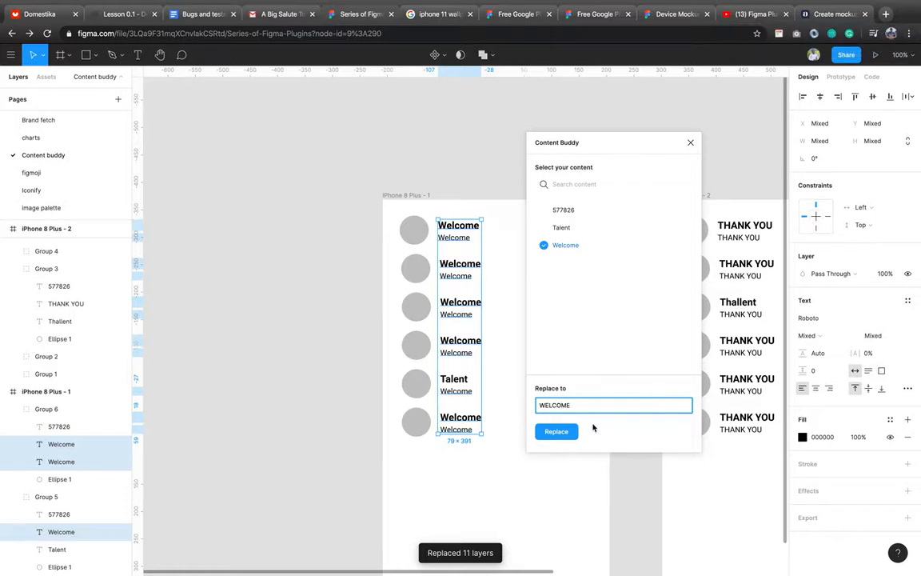
pyautogui.click(569, 432)
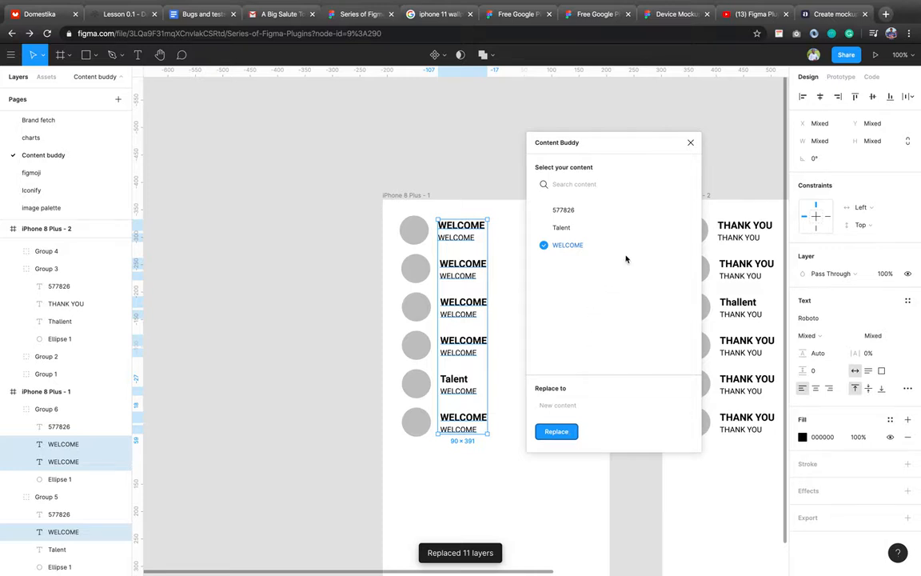
pyautogui.click(690, 144)
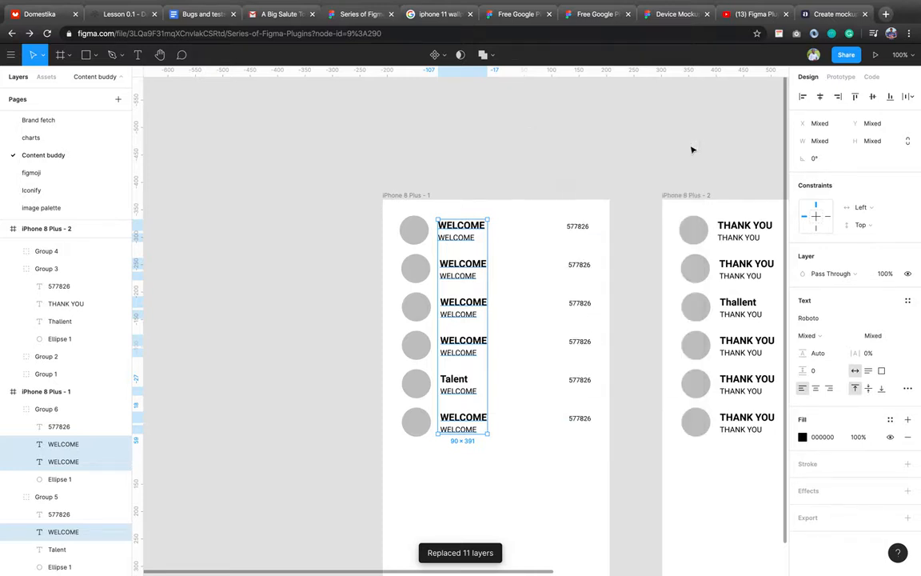
pyautogui.click(525, 386)
# Switch to the figmoji page
pyautogui.scroll(-2, 514, 411)
pyautogui.hscroll(5, 514, 411)
pyautogui.scroll(-1, 514, 411)
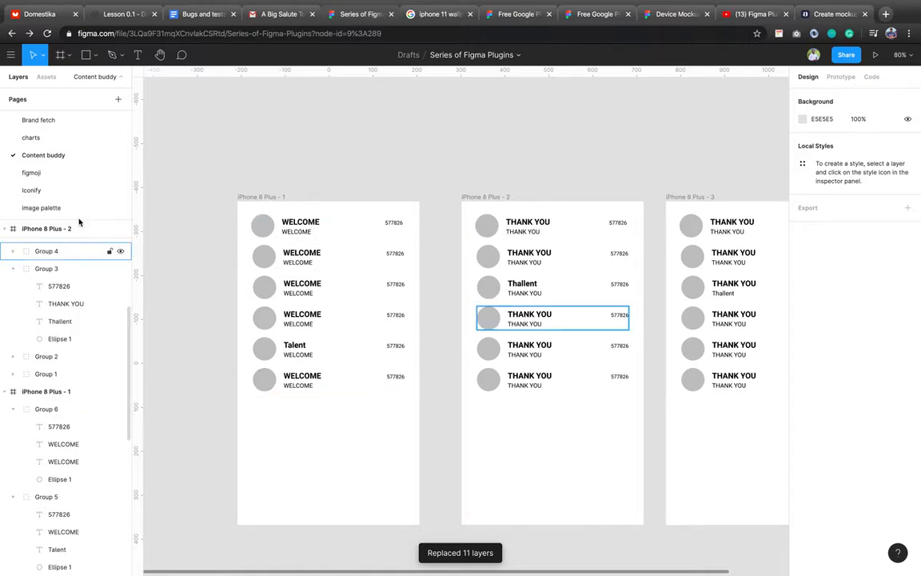
pyautogui.click(46, 173)
pyautogui.scroll(-3, 563, 304)
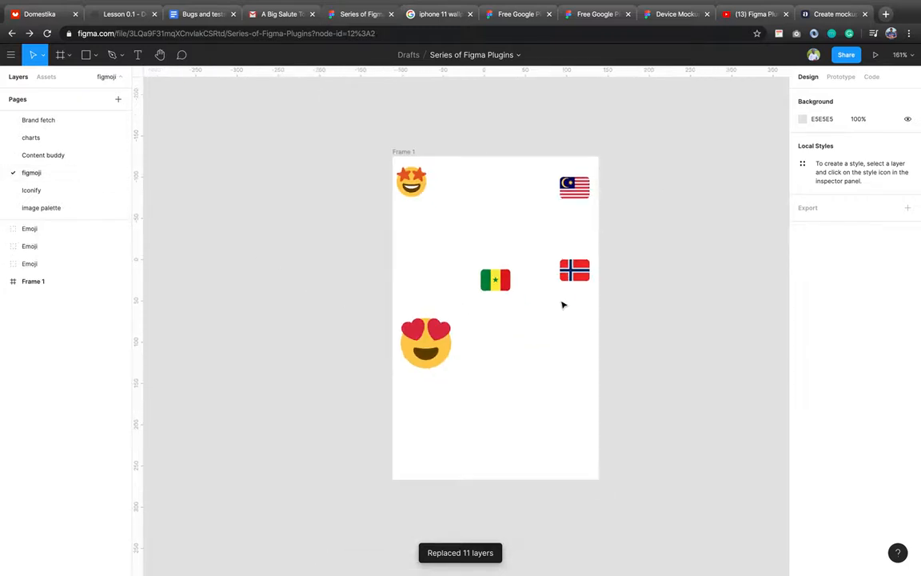
pyautogui.hscroll(1, 563, 305)
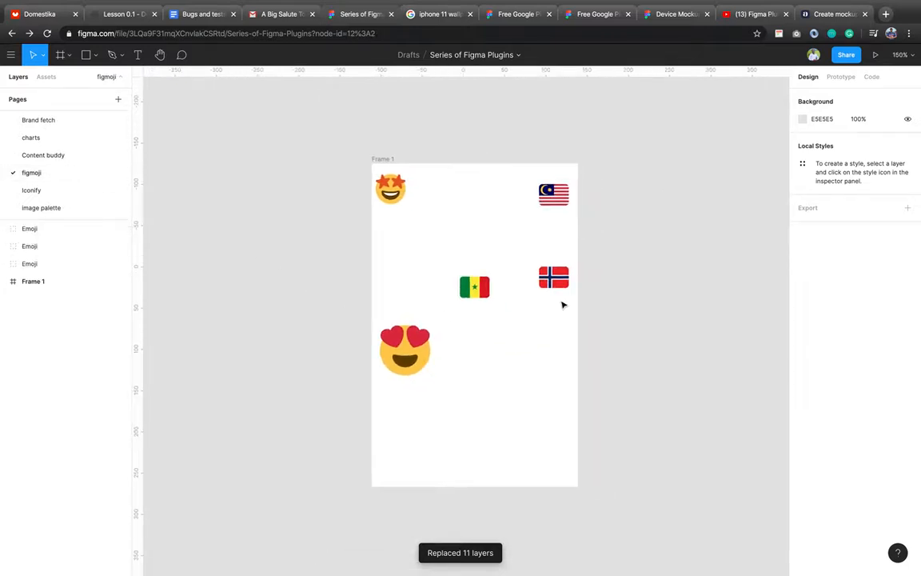
pyautogui.click(386, 159)
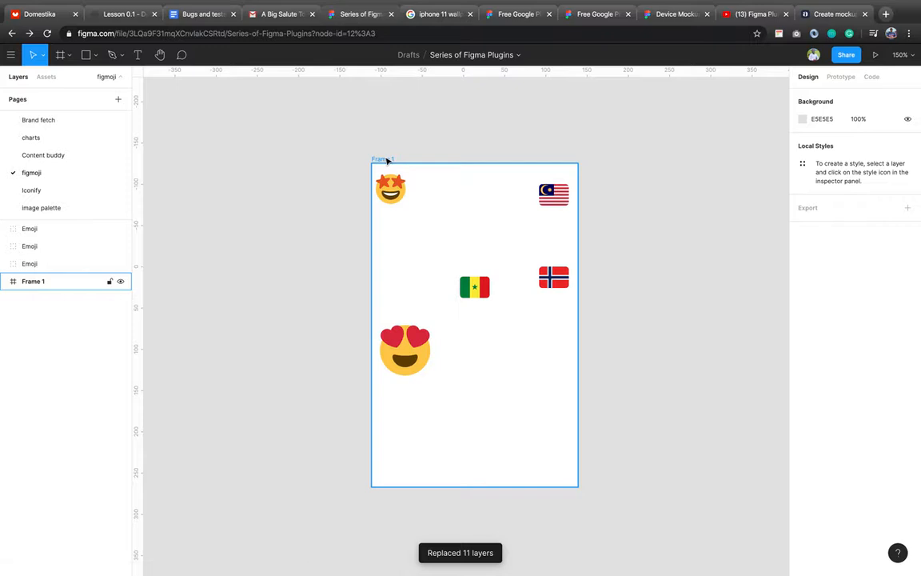
pyautogui.click(386, 159)
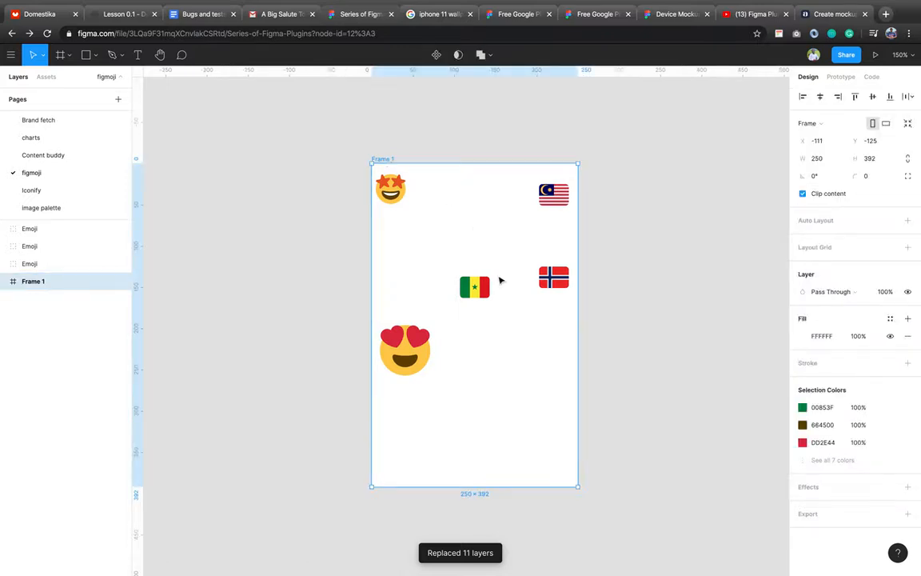
pyautogui.moveTo(500, 280); pyautogui.dragTo(445, 260)
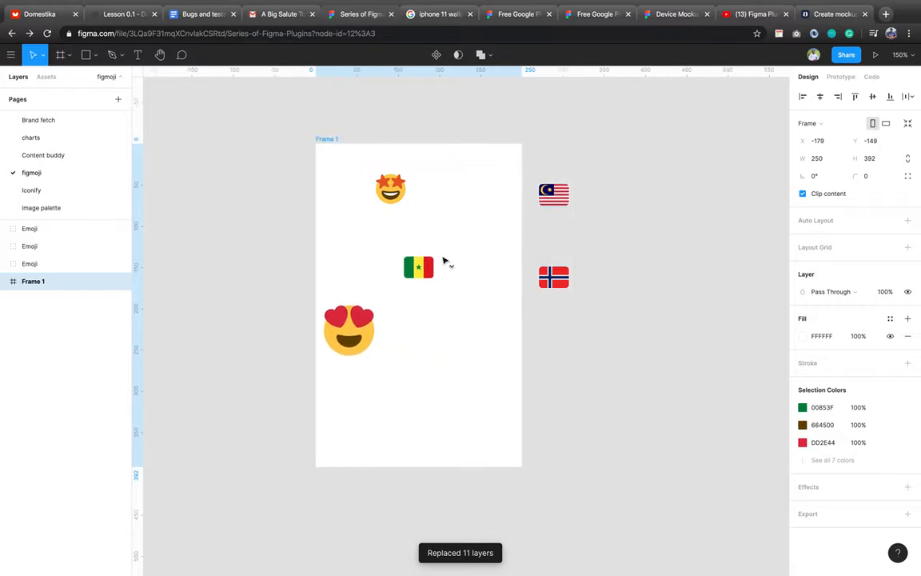
pyautogui.press('Escape')
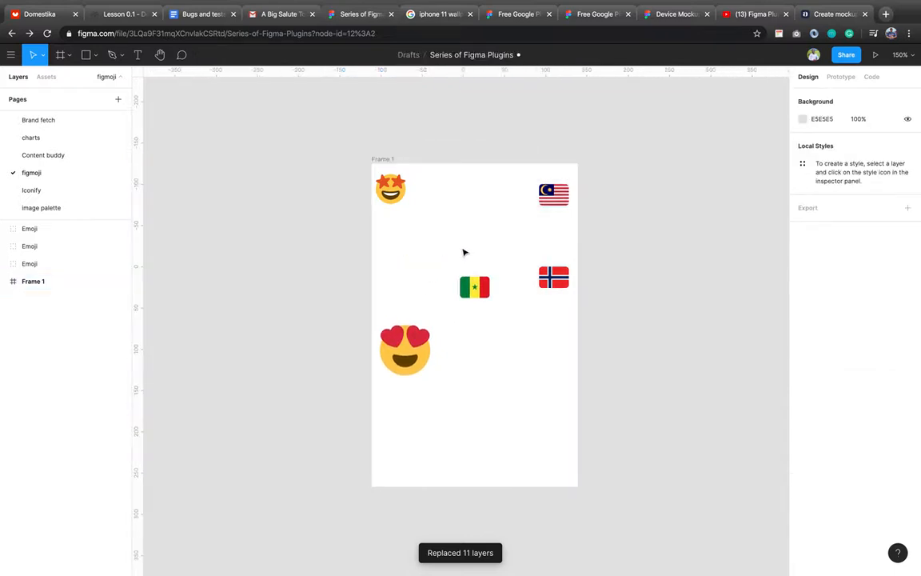
# Nest the three loose Emoji layers inside Frame 1 and deselect them
pyautogui.click(557, 194)
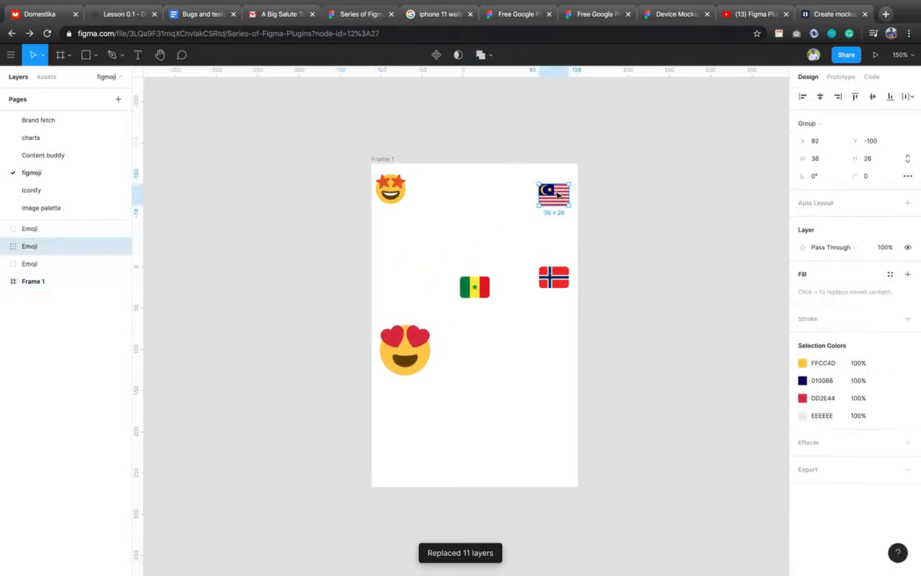
pyautogui.click(46, 264)
pyautogui.keyDown('shift'); pyautogui.click(44, 230); pyautogui.keyUp('shift')
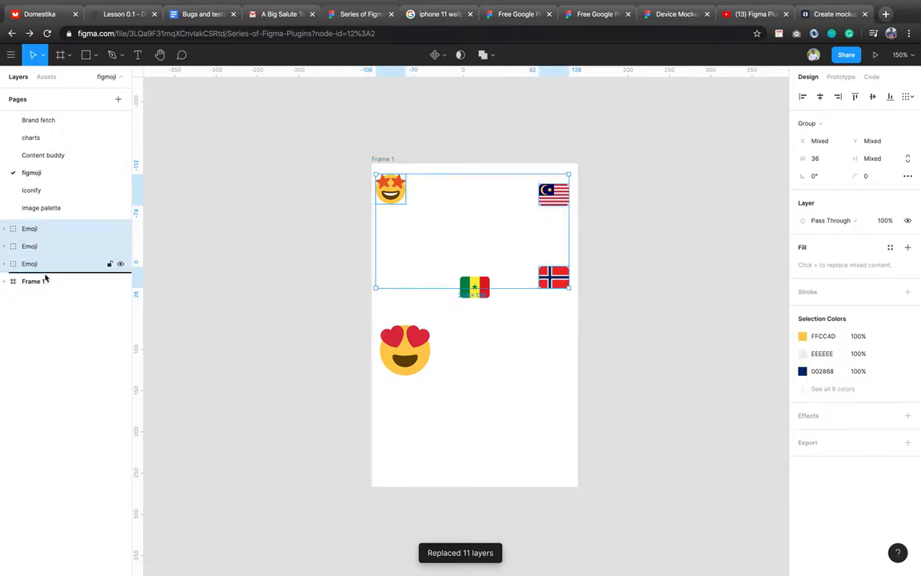
pyautogui.moveTo(44, 264); pyautogui.dragTo(45, 283)
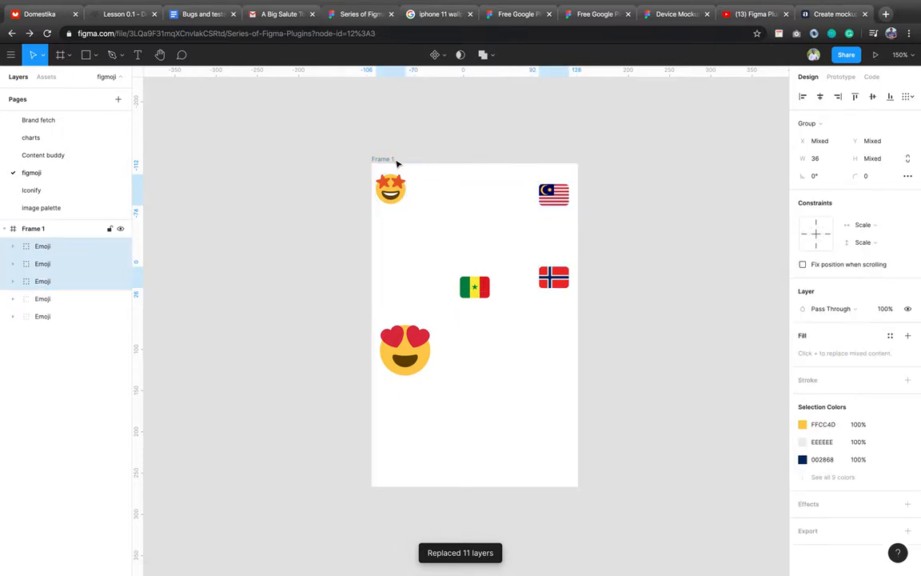
pyautogui.press('Escape')
# Move Frame 1 to about X -375, Y -148 and place a duplicate beside it at about X -107, Y -148
pyautogui.moveTo(438, 228); pyautogui.dragTo(243, 208)
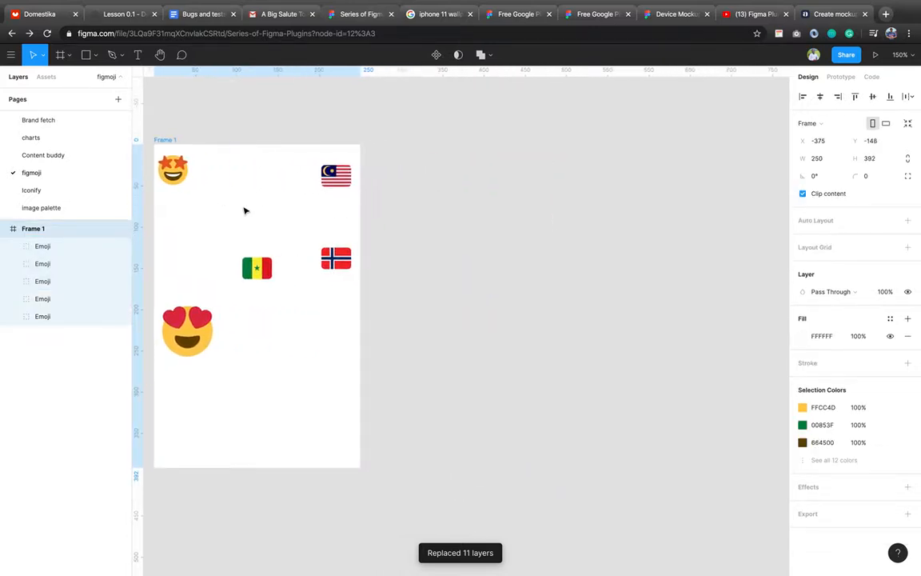
pyautogui.click(402, 244)
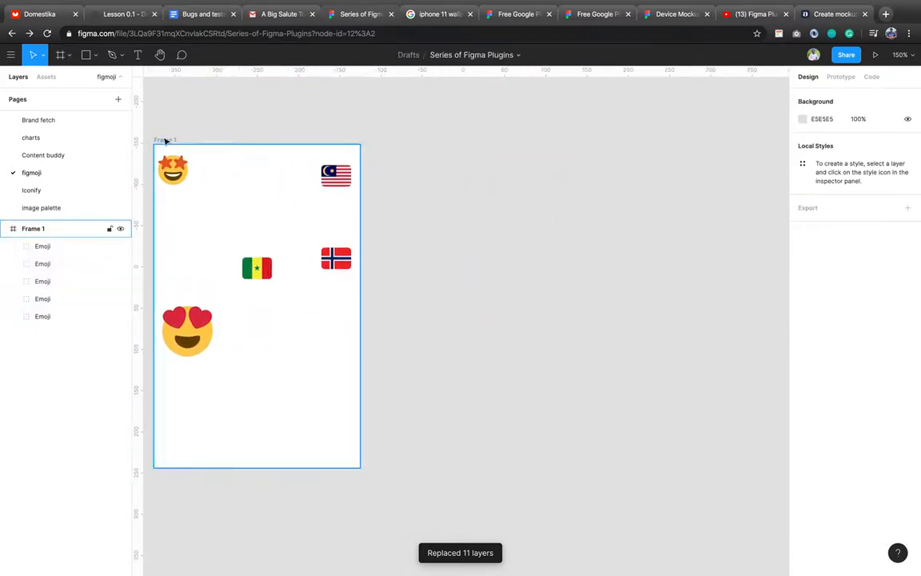
pyautogui.click(254, 248)
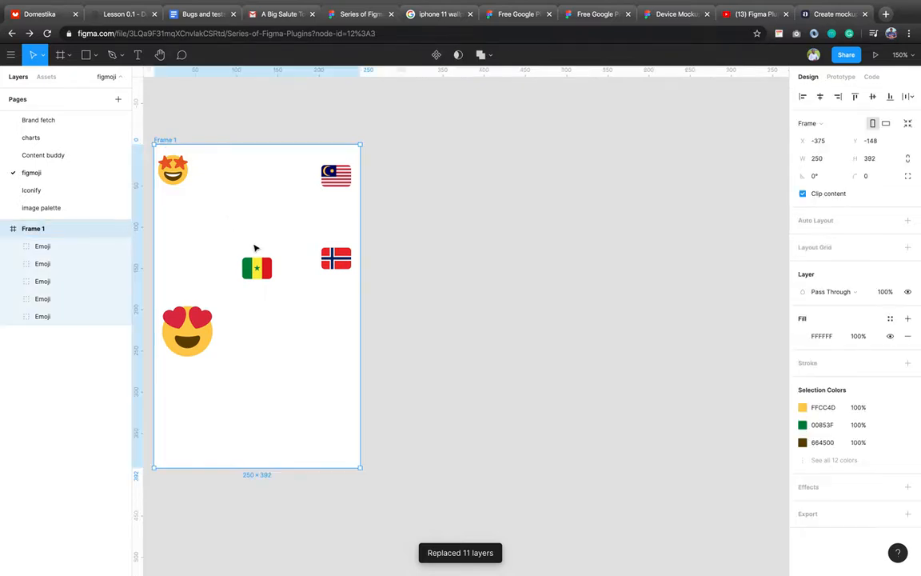
pyautogui.moveTo(254, 248); pyautogui.dragTo(475, 239)
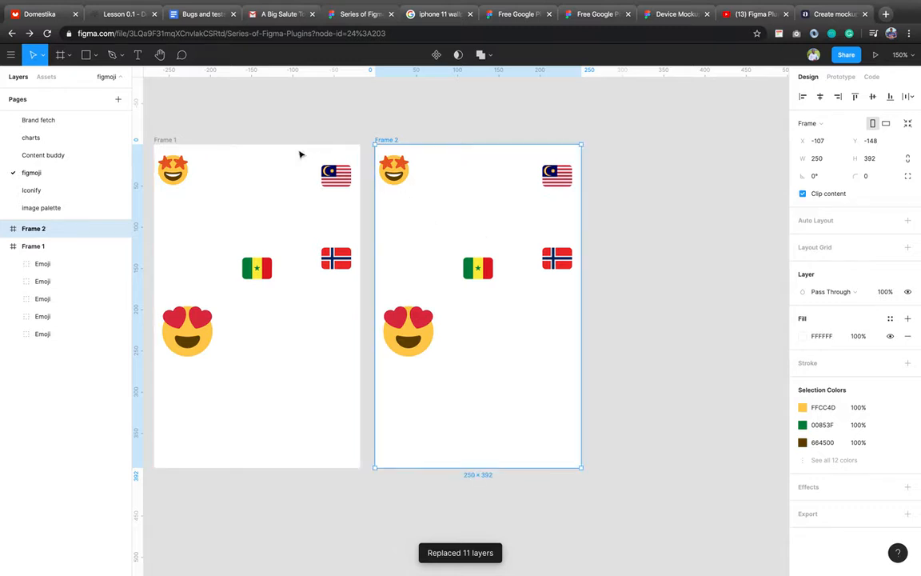
# Delete all the emojis inside Frame 2, leaving the frame itself in place
pyautogui.click(400, 174)
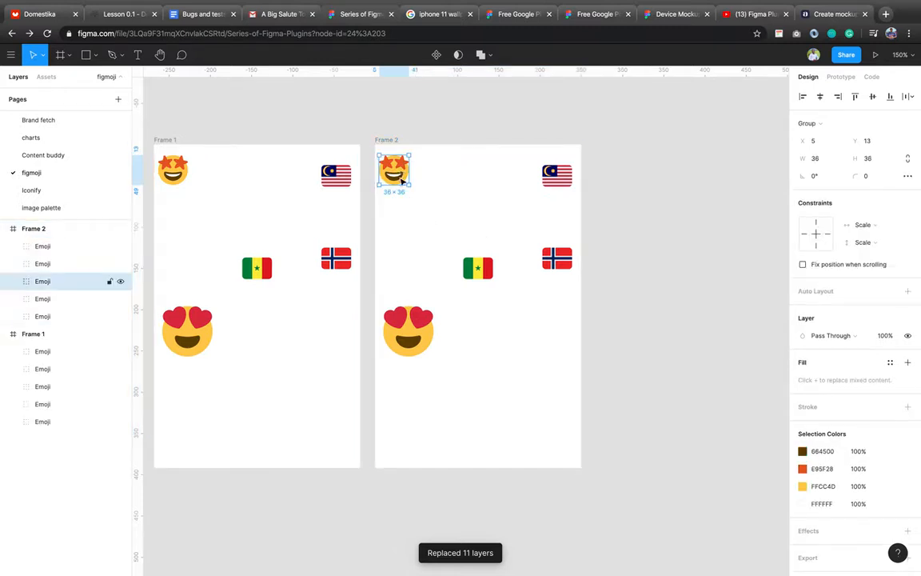
pyautogui.press('super+a')
pyautogui.press('Return')
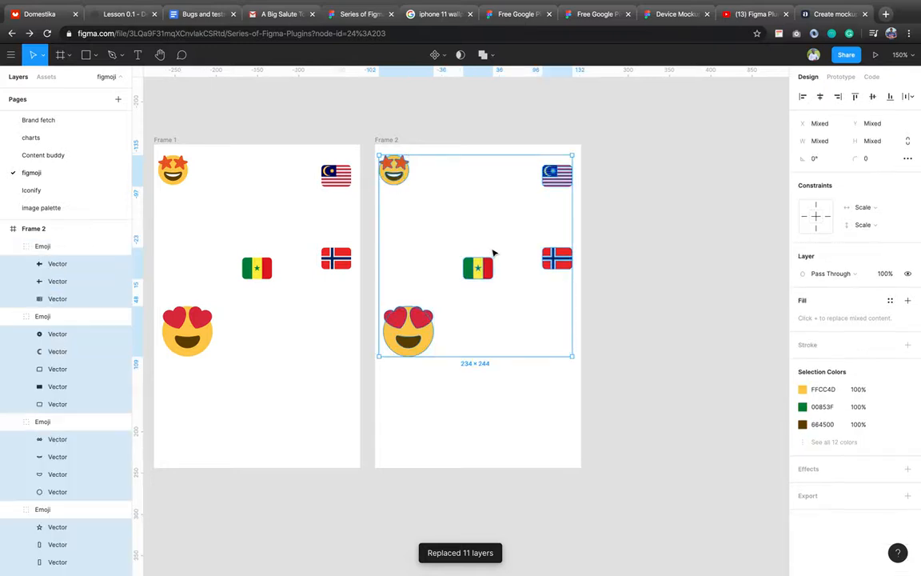
pyautogui.press('Delete')
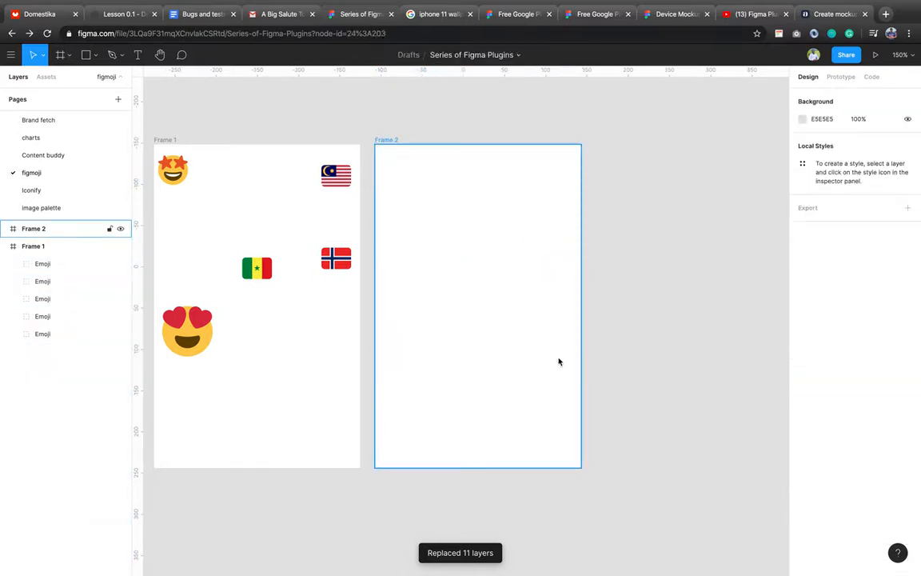
# Run the Figmoji plugin on Frame 2 and show its Flags category
pyautogui.rightClick(487, 364)
pyautogui.moveTo(580, 456)
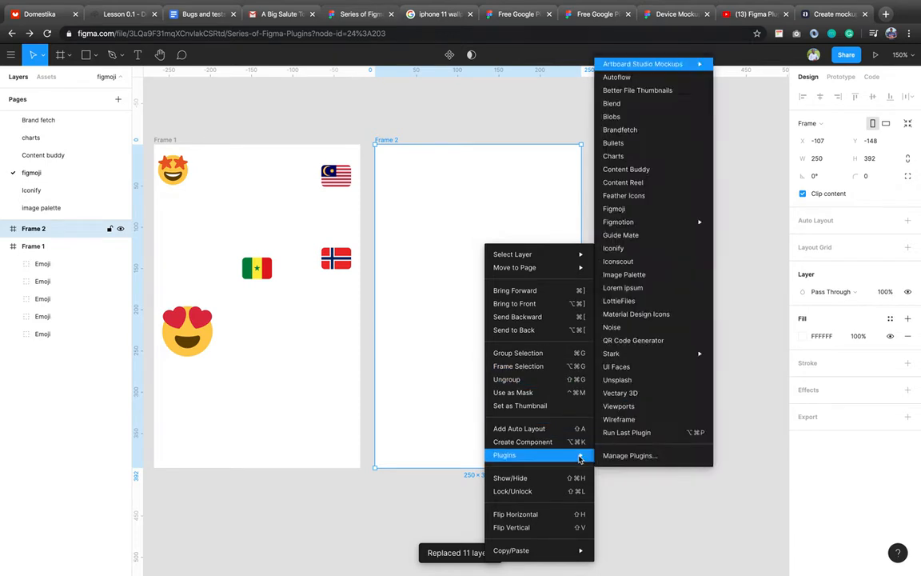
pyautogui.click(615, 210)
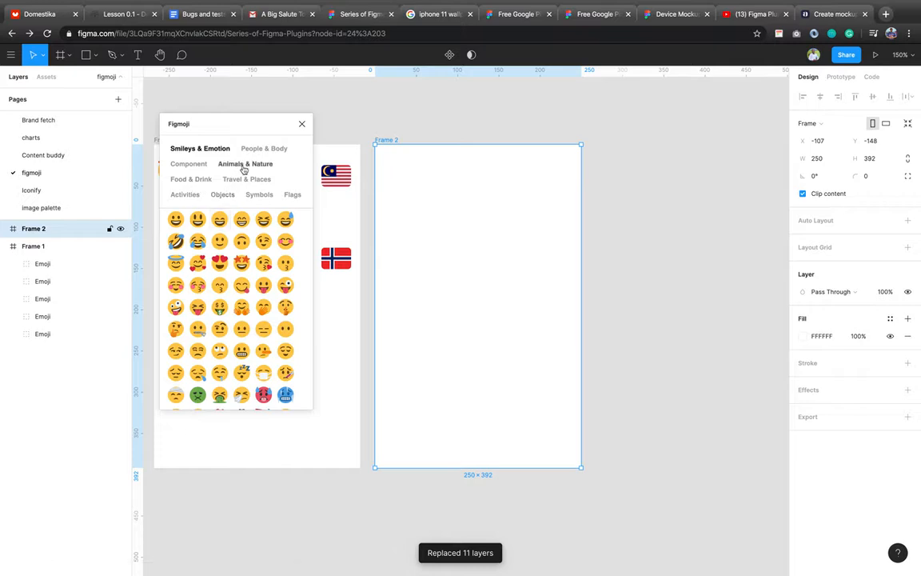
pyautogui.click(285, 196)
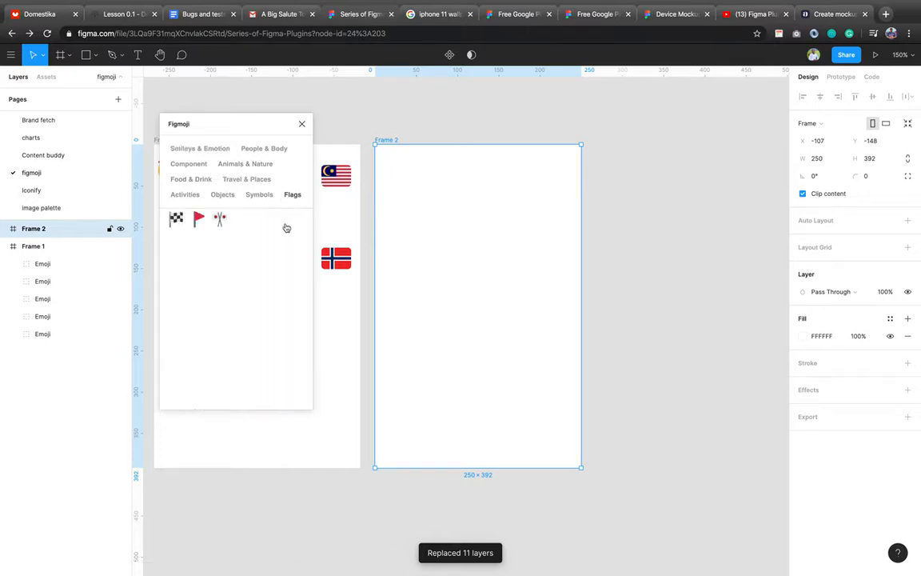
# Find the flag of India among the Figmoji flags, insert it into Frame 2 and inspect it up close
pyautogui.scroll(-1, 223, 304)
pyautogui.scroll(-2, 223, 304)
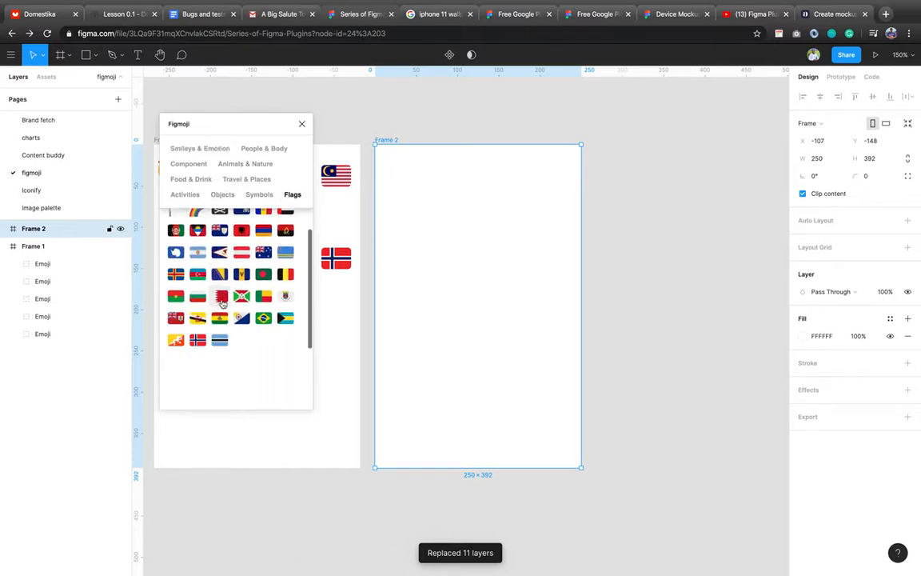
pyautogui.scroll(-1, 222, 303)
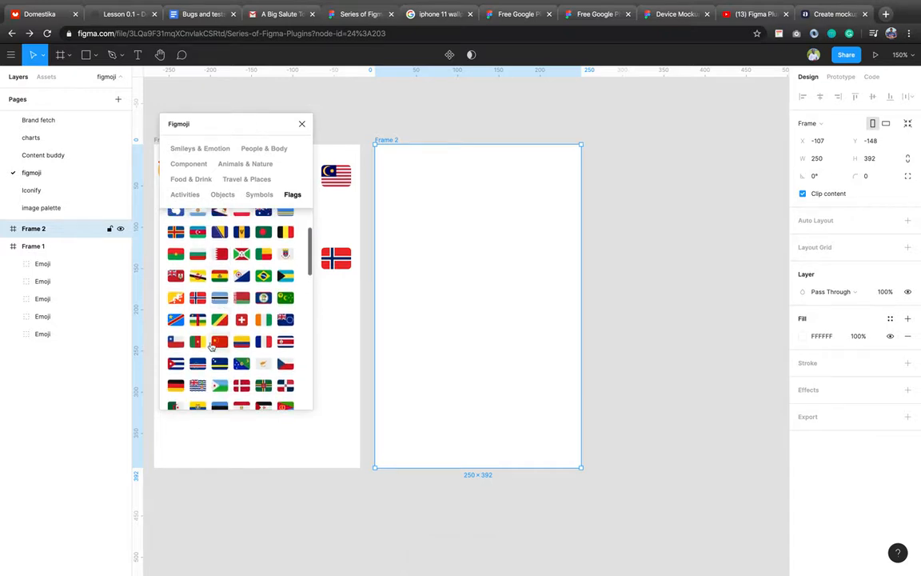
pyautogui.scroll(-2, 211, 307)
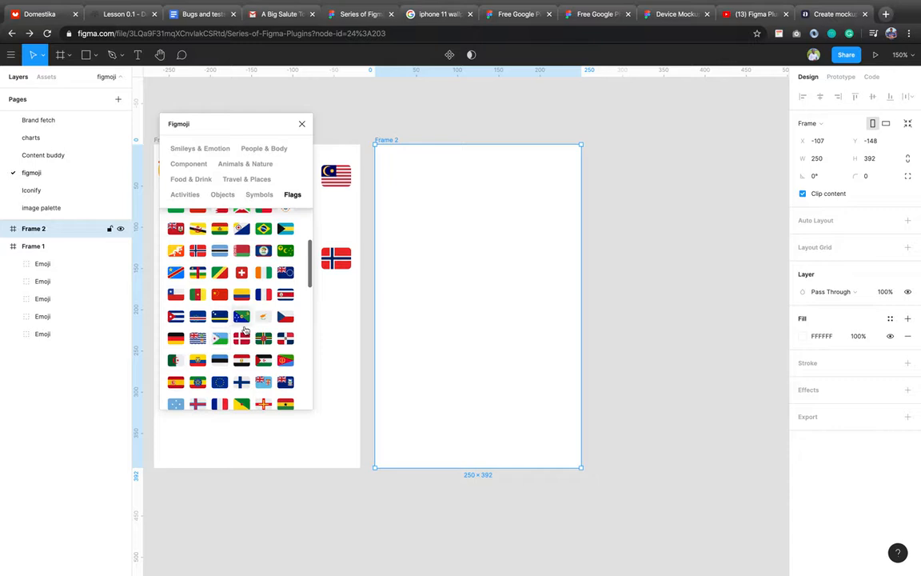
pyautogui.scroll(-1, 271, 333)
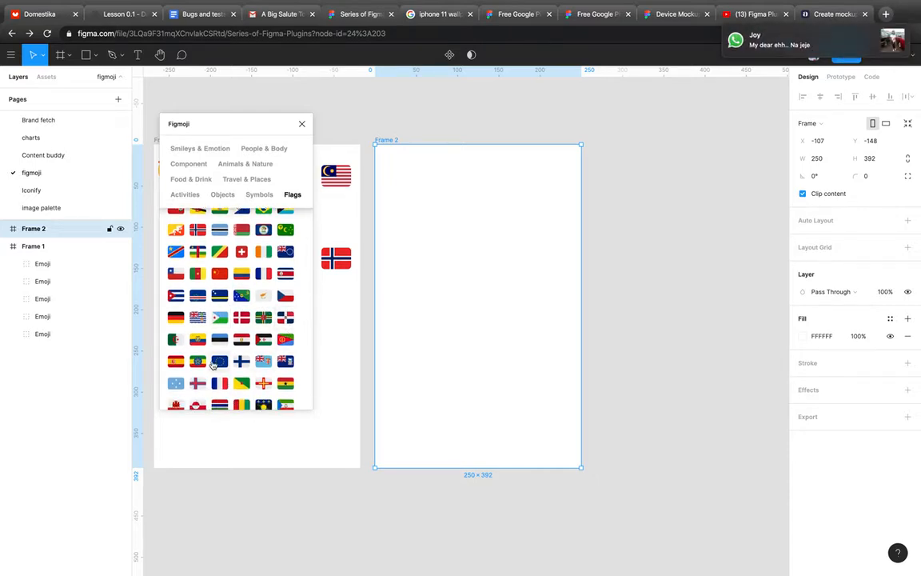
pyautogui.scroll(-2, 200, 351)
pyautogui.scroll(-3, 213, 365)
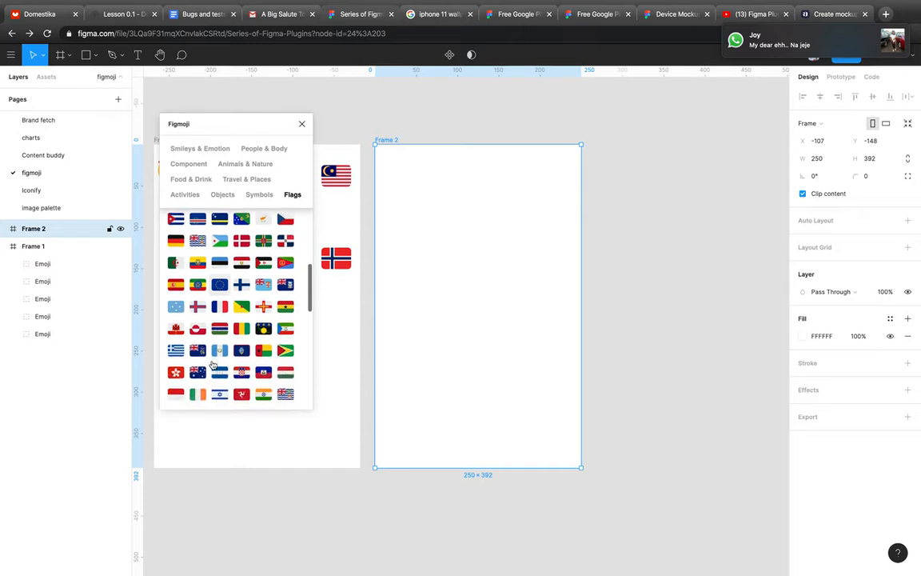
pyautogui.scroll(-1, 213, 364)
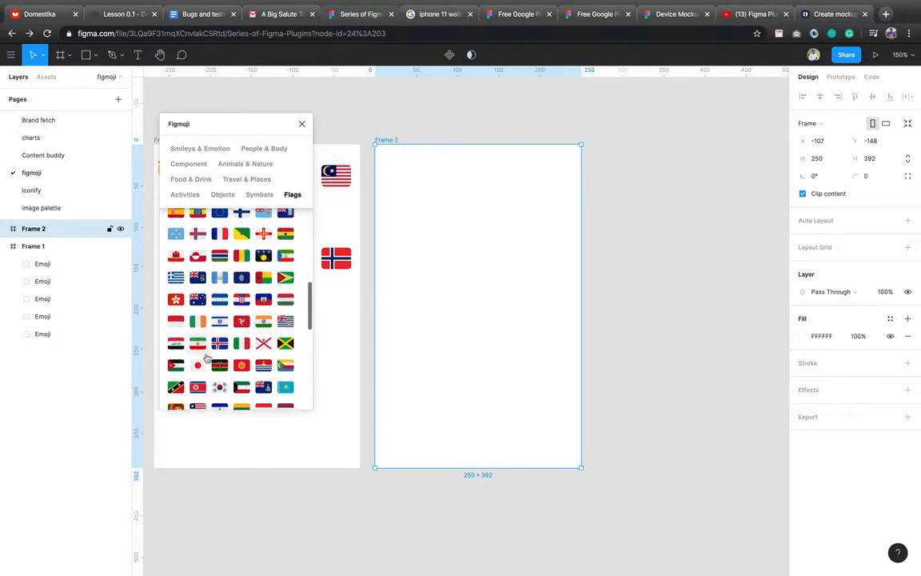
pyautogui.scroll(-1, 203, 356)
pyautogui.scroll(-1, 206, 357)
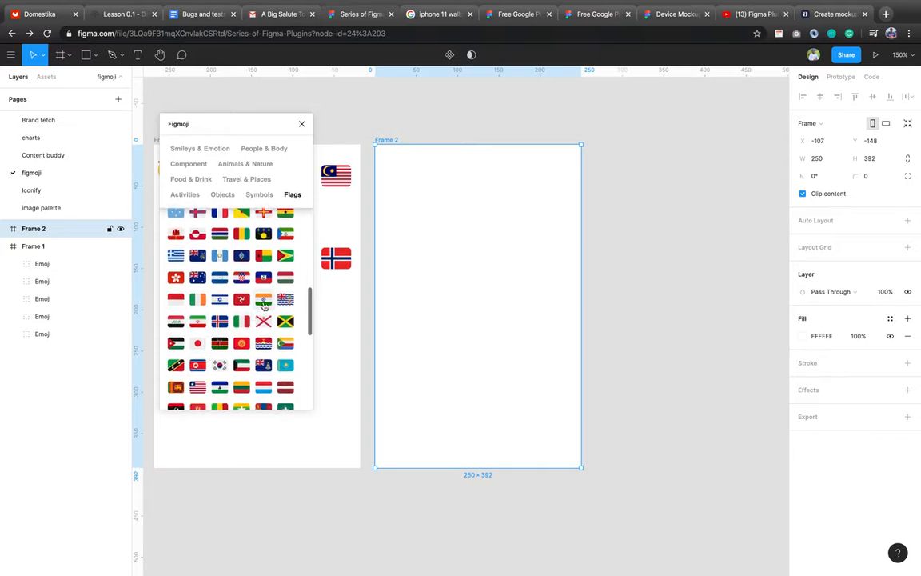
pyautogui.click(264, 301)
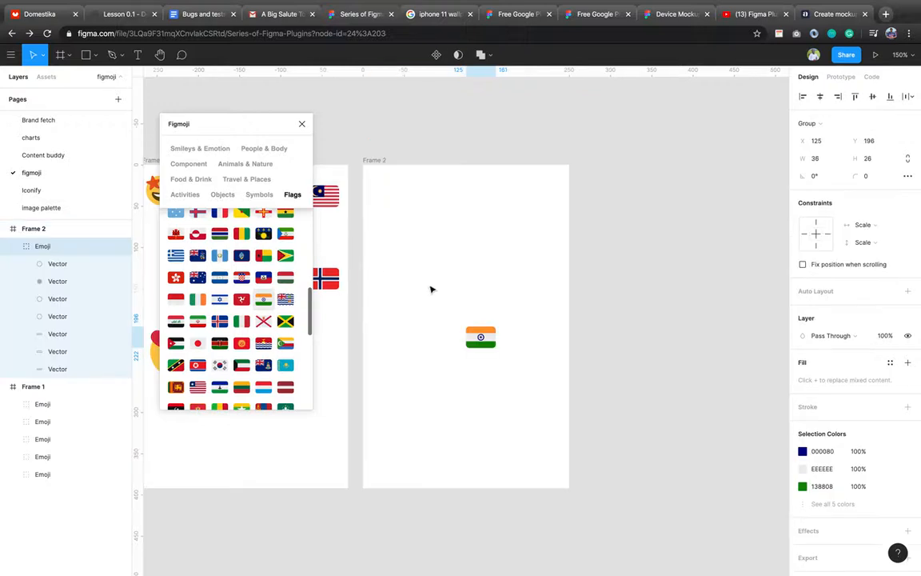
pyautogui.scroll(5, 494, 340)
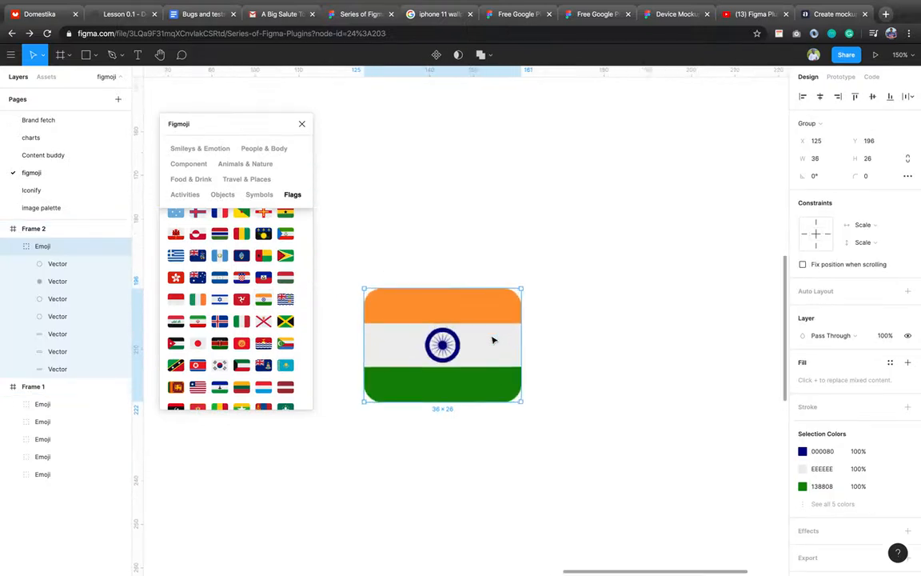
pyautogui.scroll(-5, 493, 340)
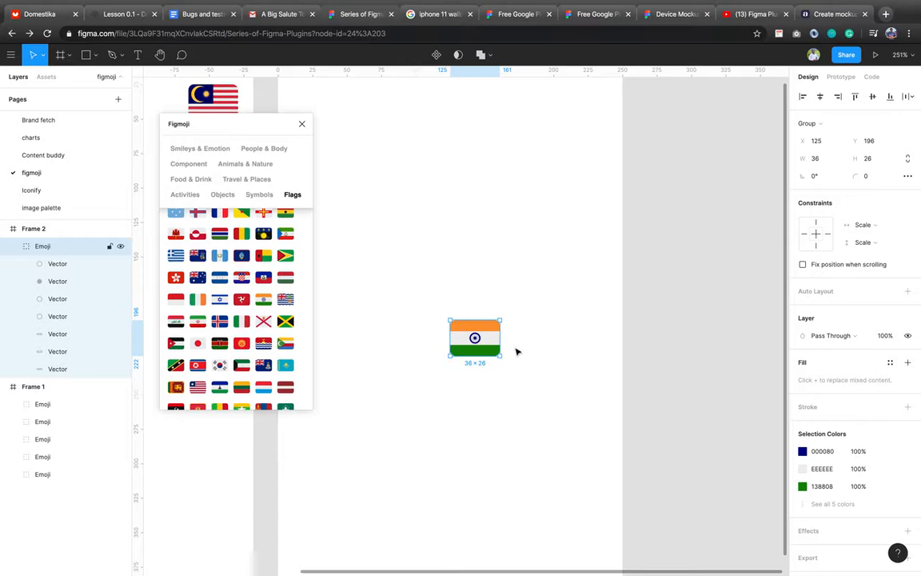
# Shrink the flag of India in Frame 2 proportionally to about 23.54 × 17
pyautogui.moveTo(501, 357); pyautogui.dragTo(482, 351)
pyautogui.moveTo(494, 351); pyautogui.dragTo(481, 344)
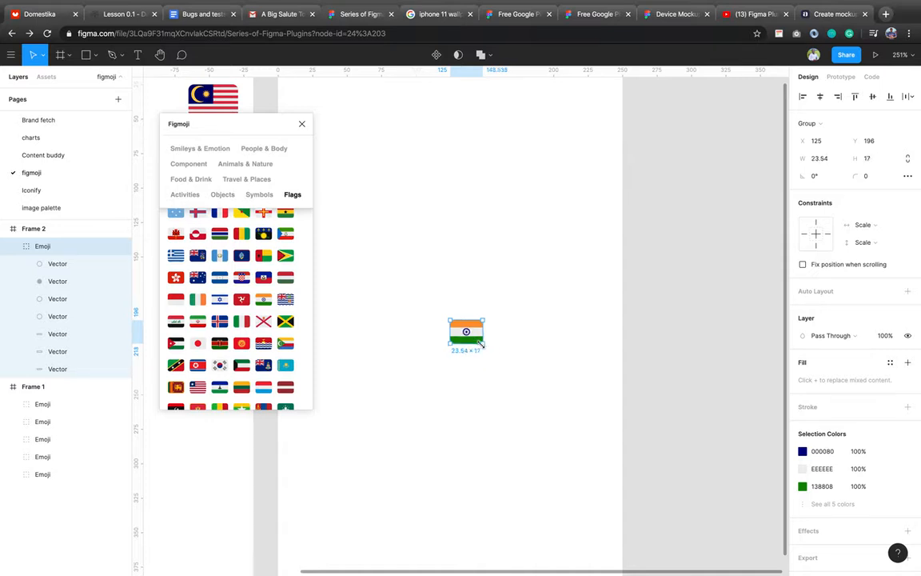
# Try a corner radius of 4 on the flag of India, undo it and leave the flag deselected
pyautogui.click(869, 178)
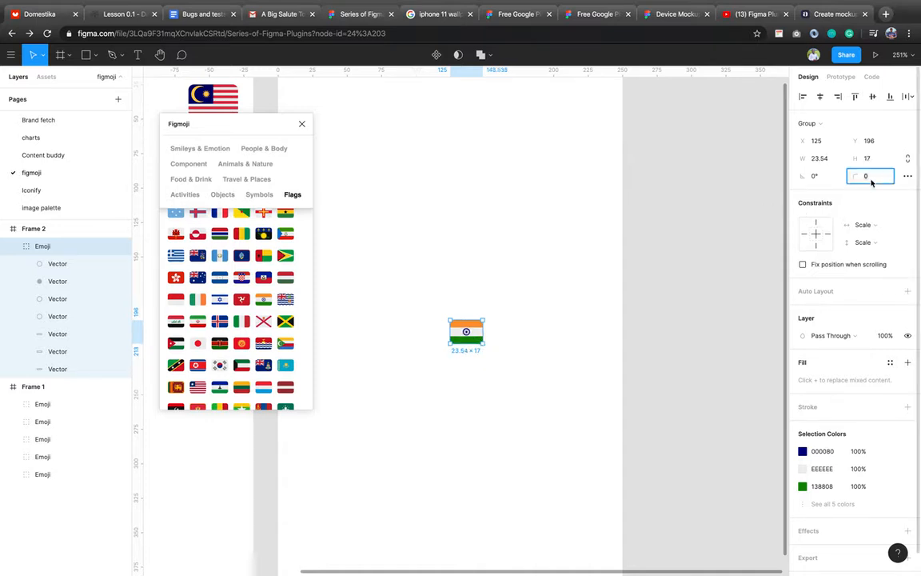
pyautogui.write('4')
pyautogui.press('Return')
pyautogui.hotkey('ctrl', 'z')
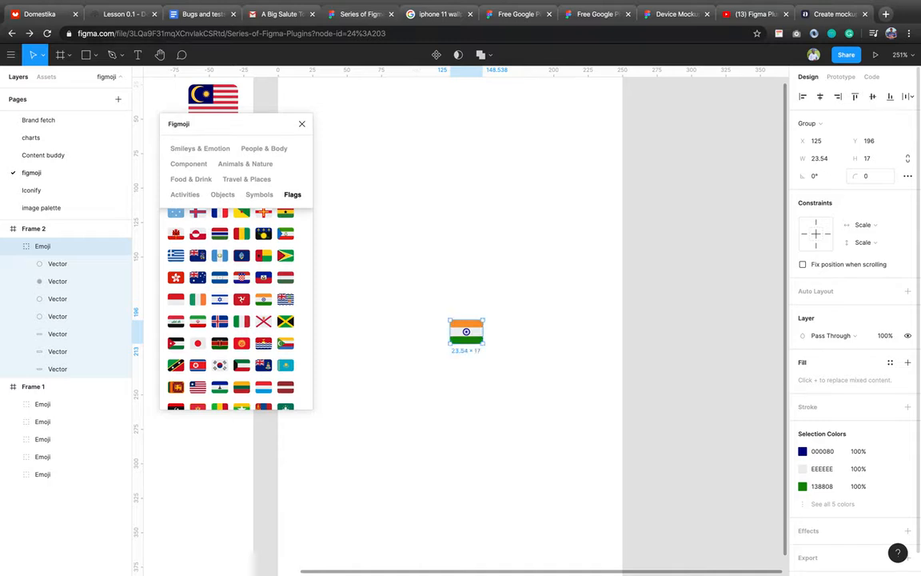
pyautogui.click(500, 350)
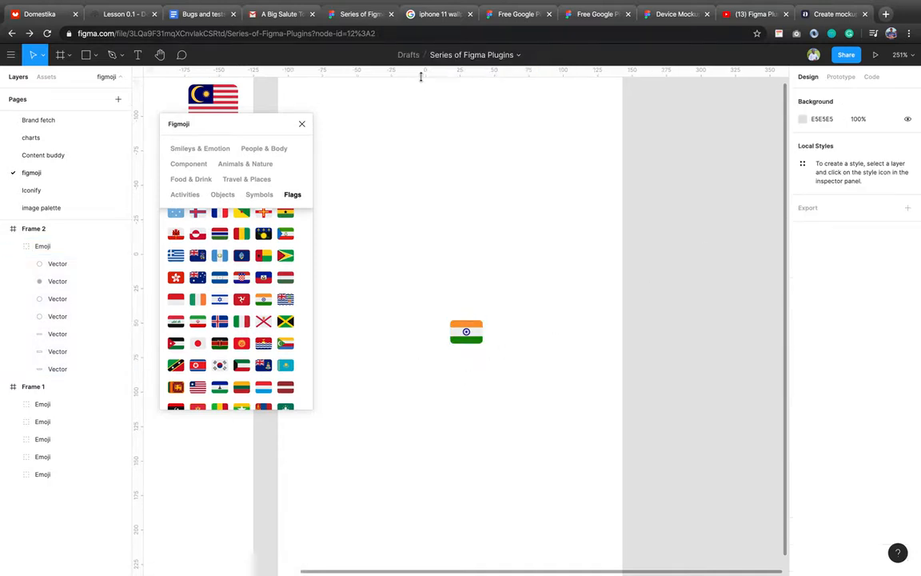
pyautogui.click(472, 334)
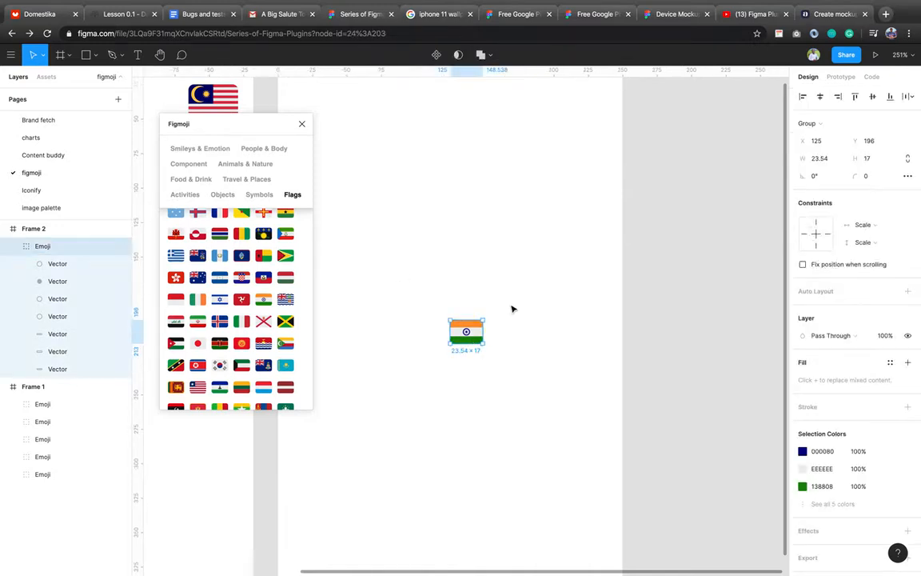
pyautogui.click(512, 309)
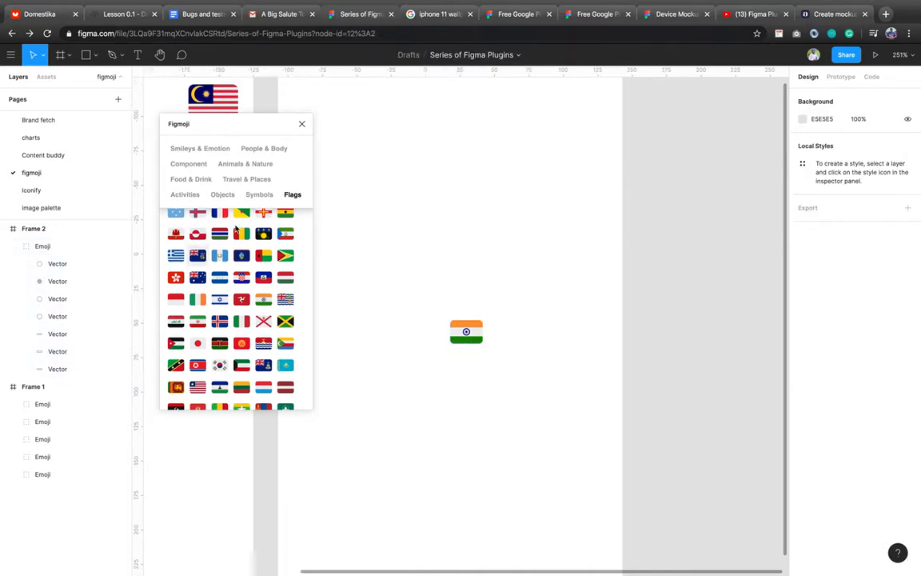
# Insert the star-eyed smiley from Figmoji's Smileys & Emotion category and shrink it to about 27 × 27
pyautogui.click(204, 150)
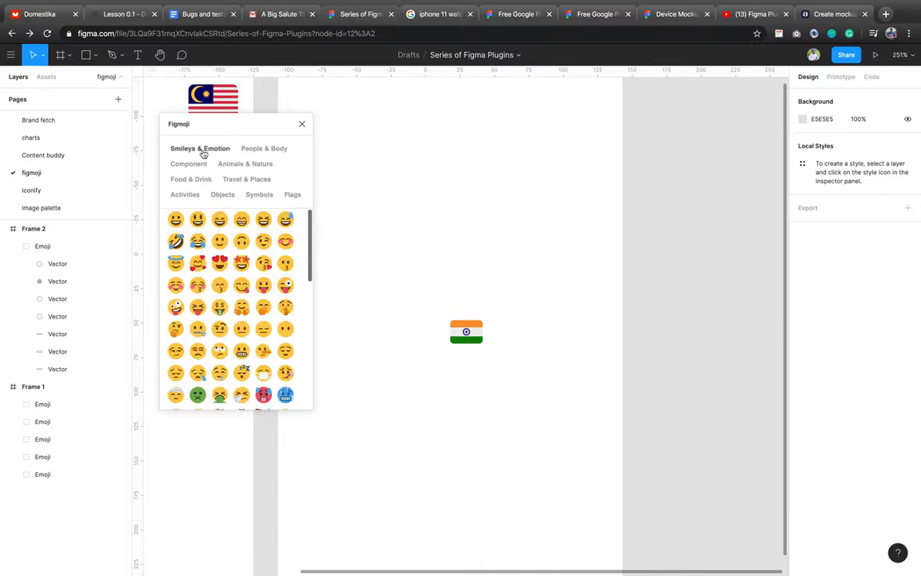
pyautogui.click(240, 263)
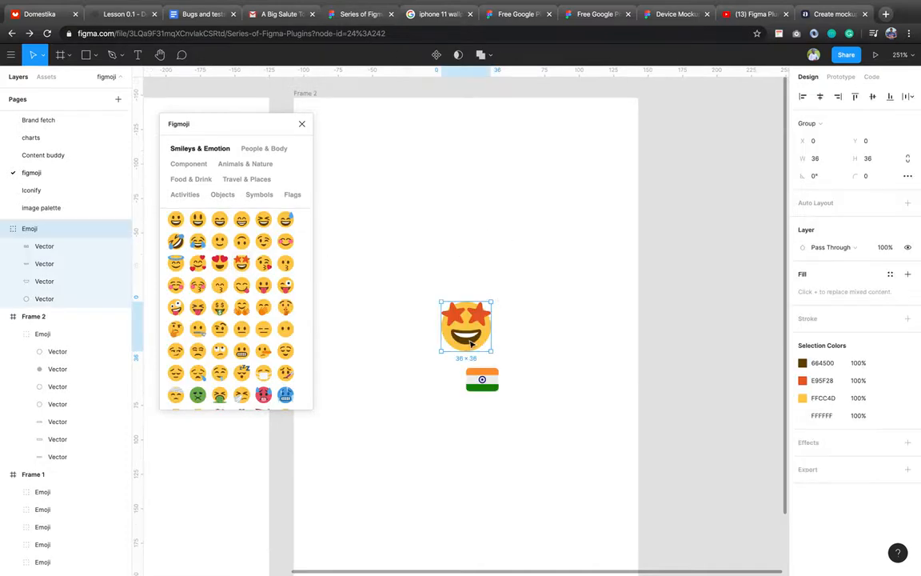
pyautogui.moveTo(491, 352); pyautogui.dragTo(473, 341)
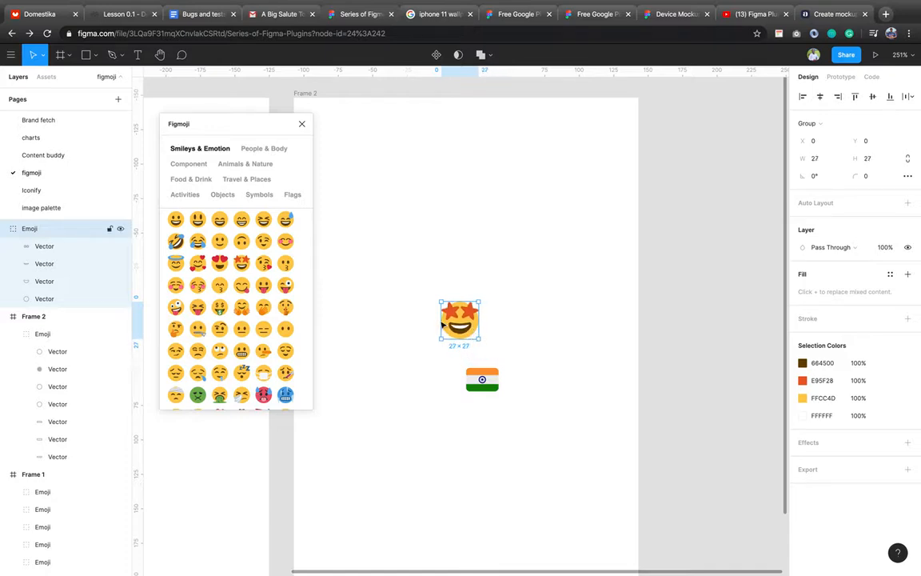
# Recolor the smiley's round face vector with the purple document color 850CA8
pyautogui.click(45, 299)
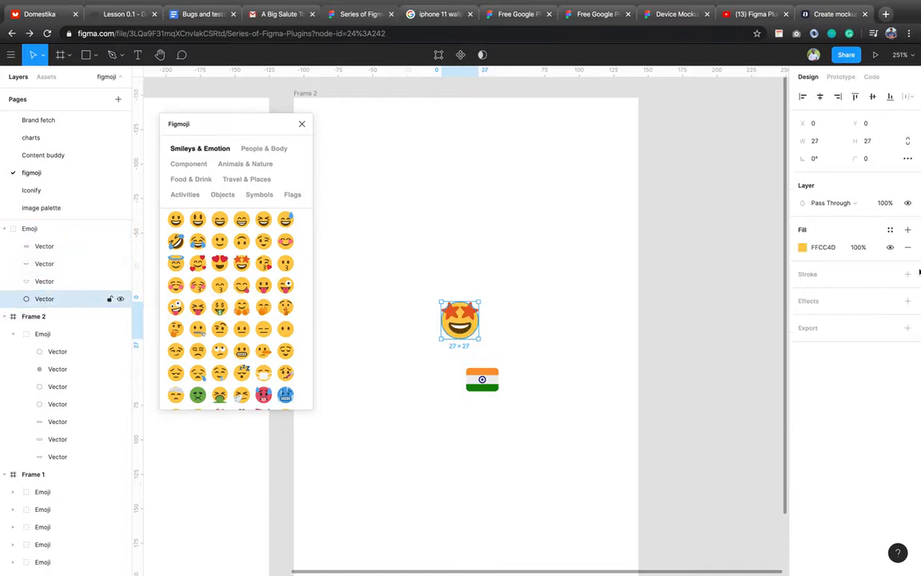
pyautogui.click(802, 248)
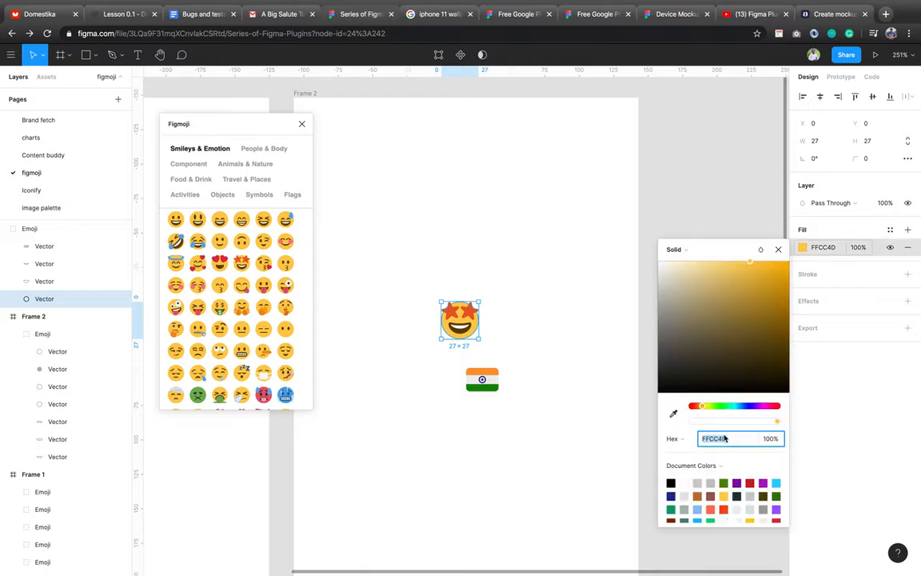
pyautogui.click(738, 482)
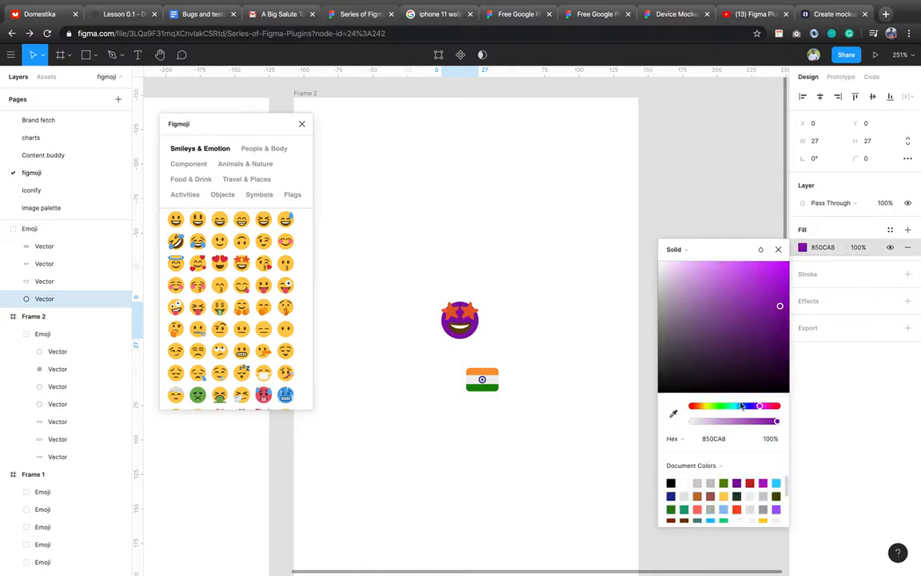
# Recolor the smiley's mouth vector with the brown document color A15E4E
pyautogui.doubleClick(460, 334)
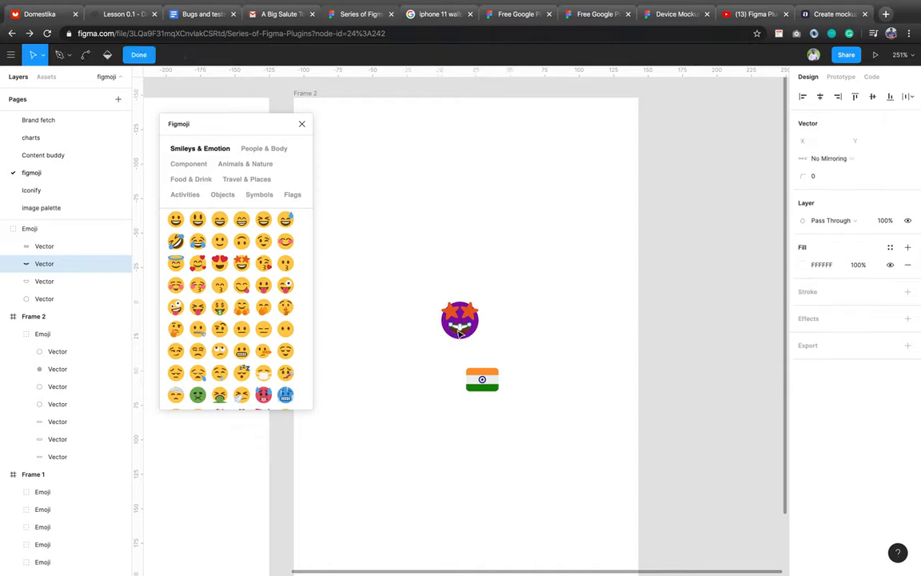
pyautogui.click(60, 282)
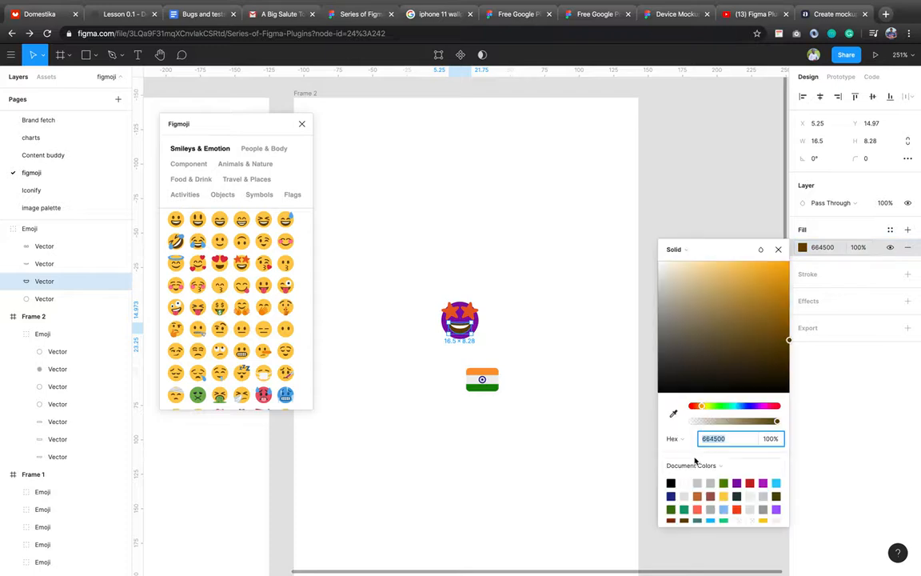
pyautogui.click(710, 495)
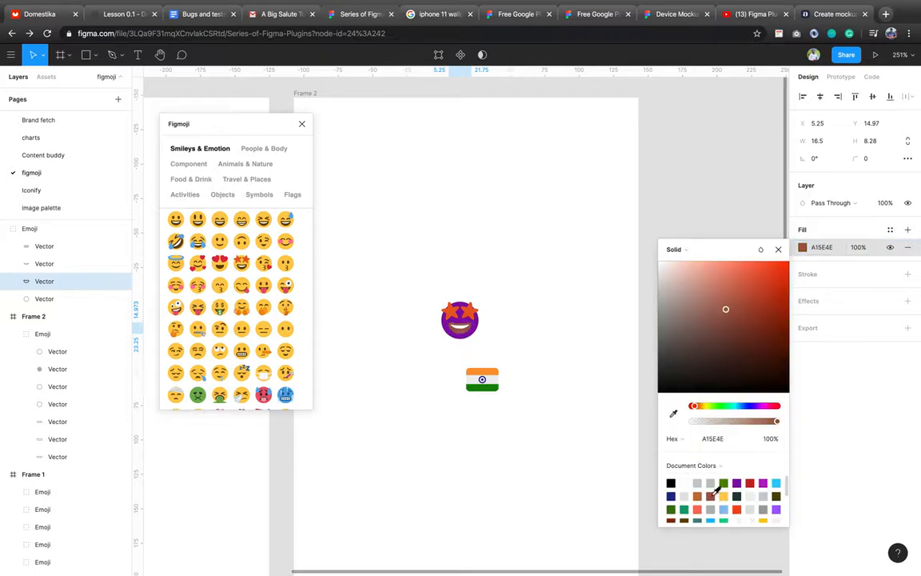
# Recolor the smiley's star eyes with the light blue document color 2DCFFA and close the Figmoji plugin
pyautogui.click(475, 315)
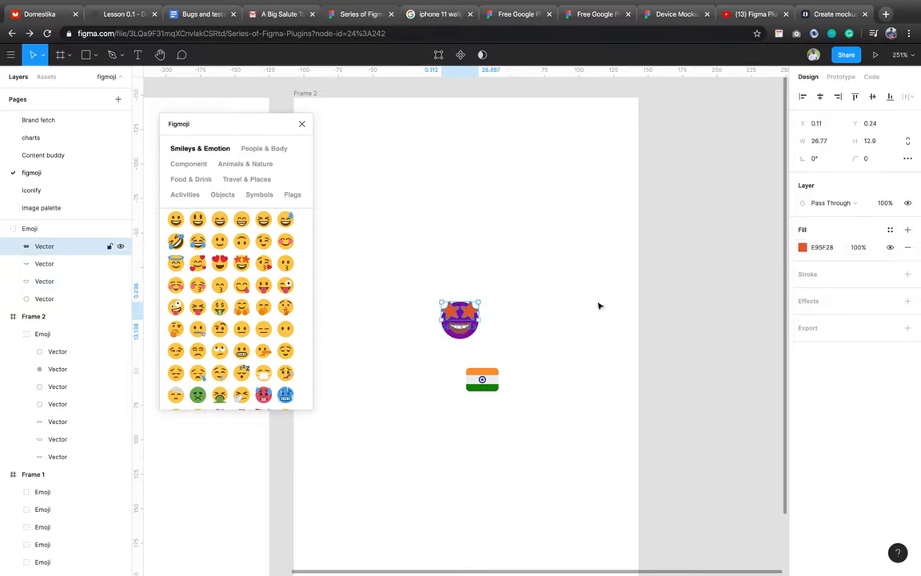
pyautogui.click(803, 247)
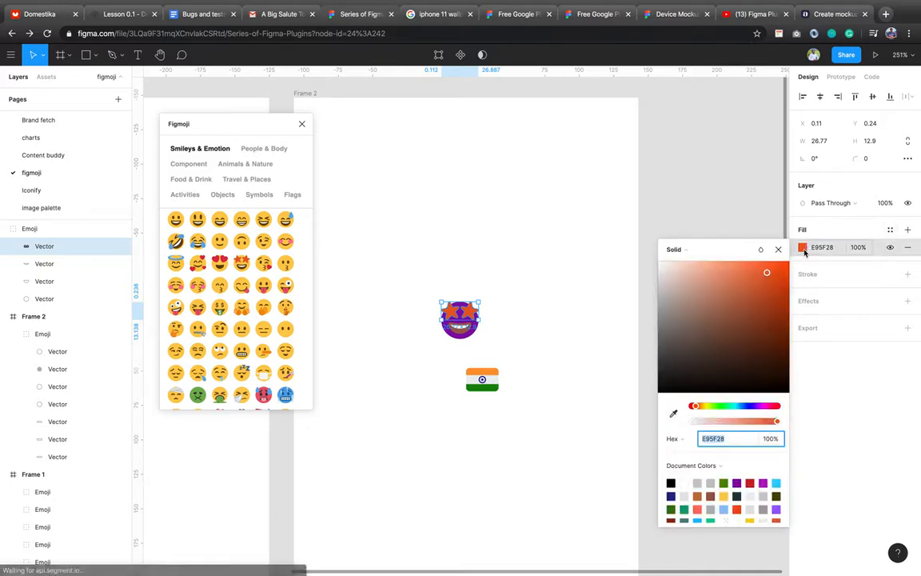
pyautogui.click(777, 482)
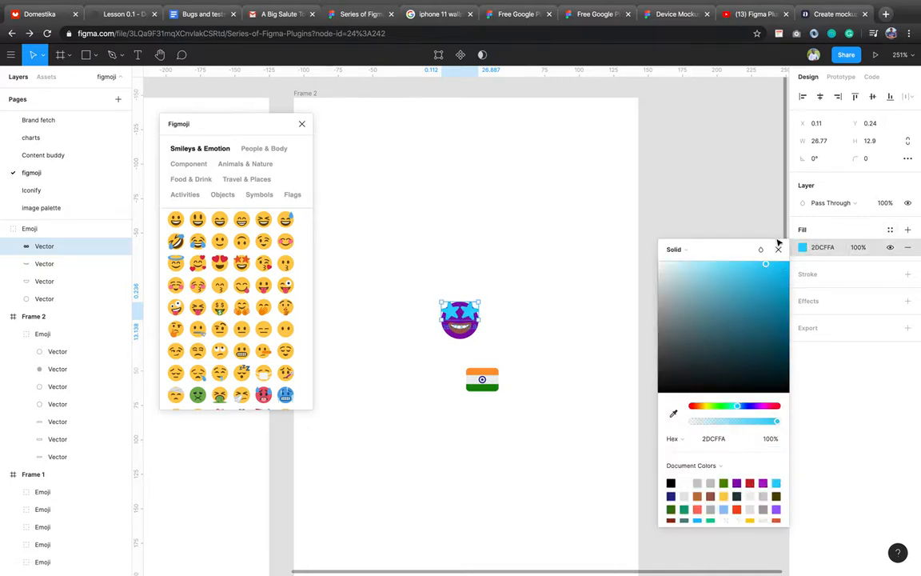
pyautogui.click(524, 349)
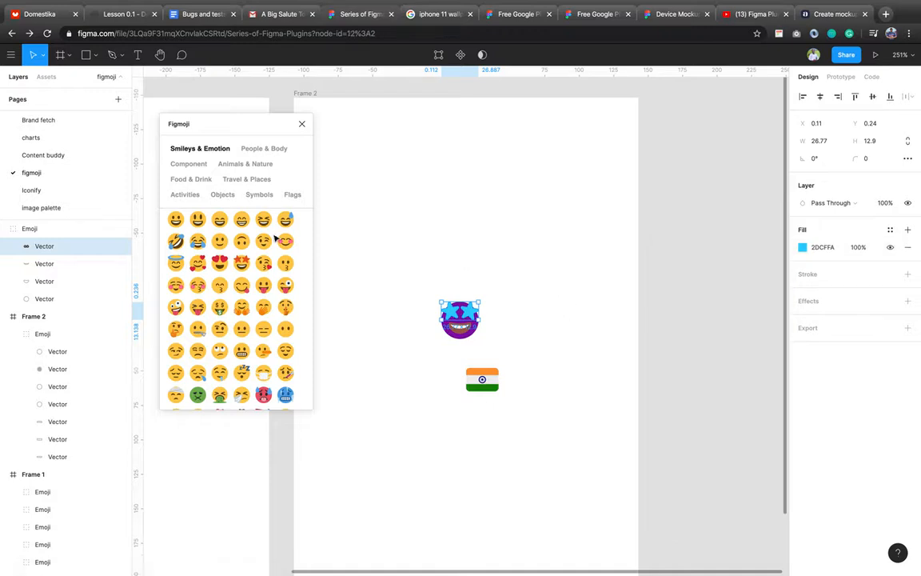
pyautogui.click(301, 124)
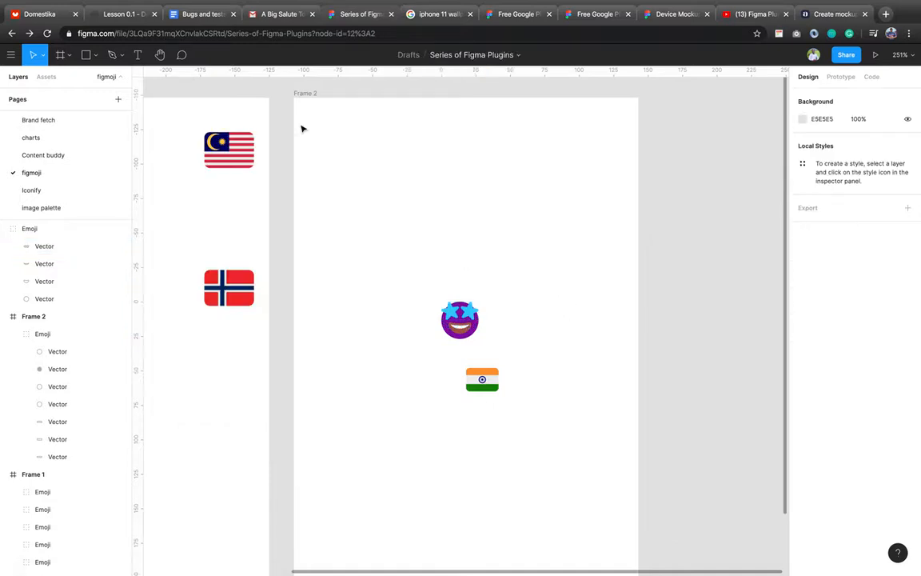
# Open the Iconify page and examine the Desktop - 1 frame and the Figma logo group in its black footer
pyautogui.click(54, 190)
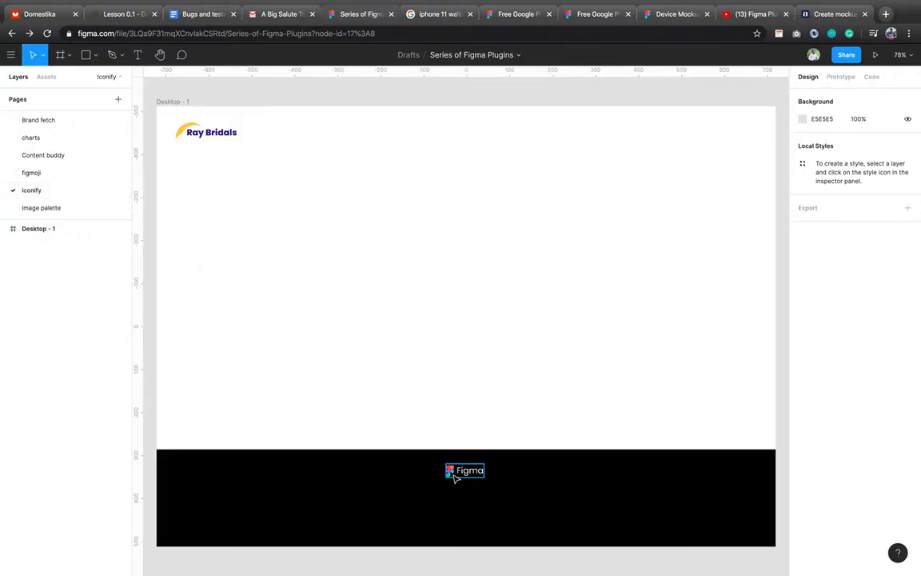
pyautogui.click(449, 472)
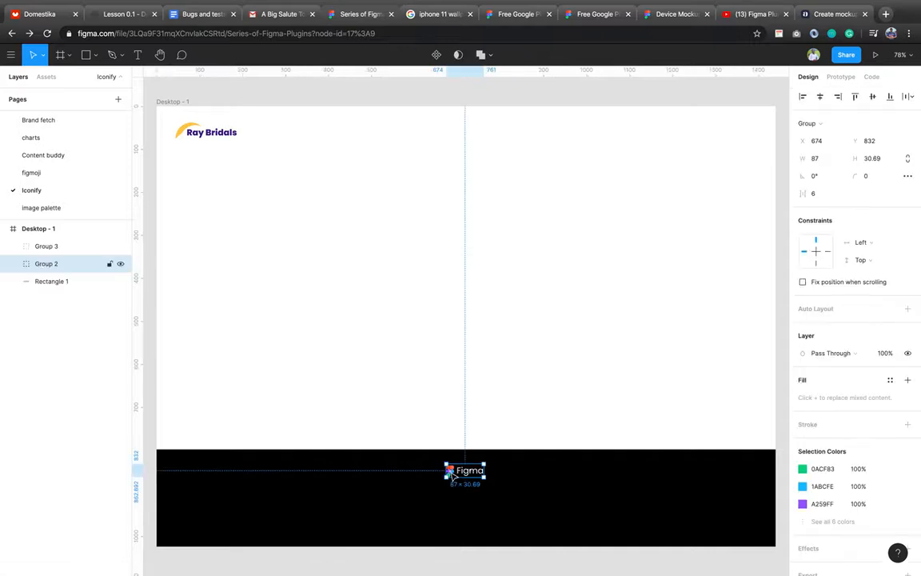
pyautogui.click(386, 358)
pyautogui.scroll(-5, 386, 358)
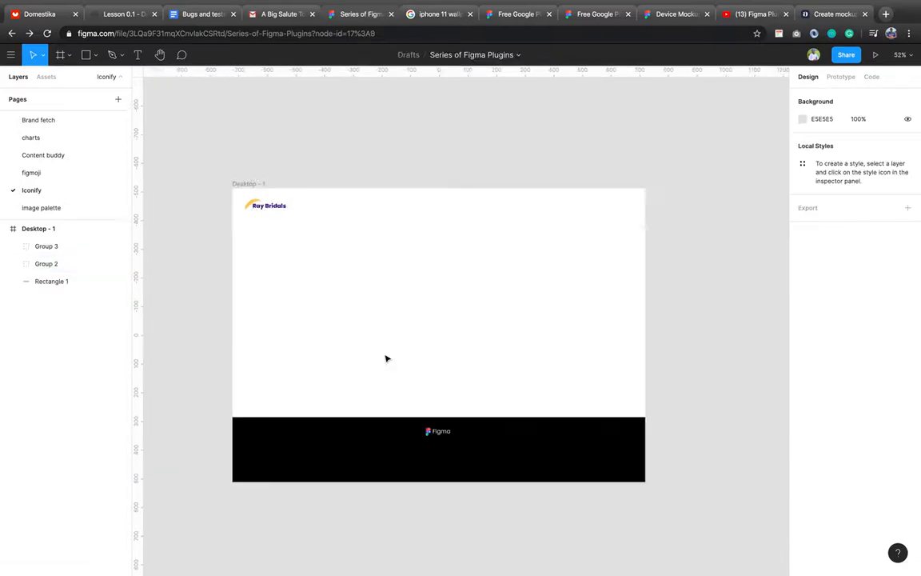
pyautogui.hscroll(2, 366, 347)
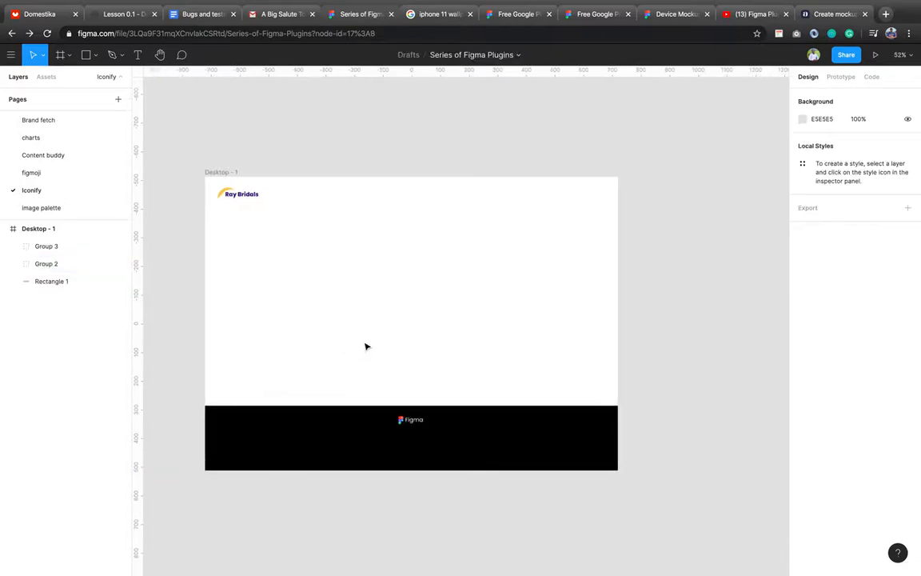
# Run the Iconify plugin on the Desktop - 1 frame
pyautogui.click(234, 226)
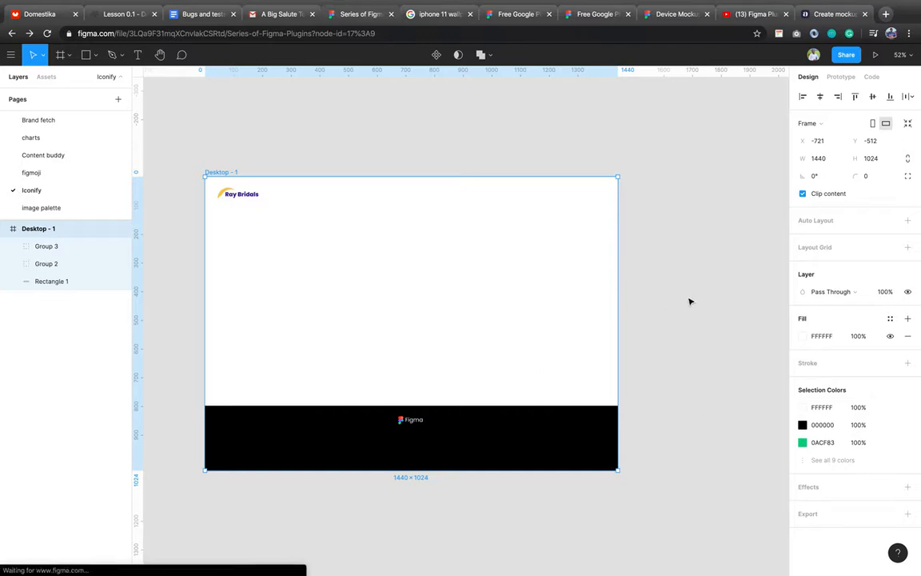
pyautogui.click(416, 332)
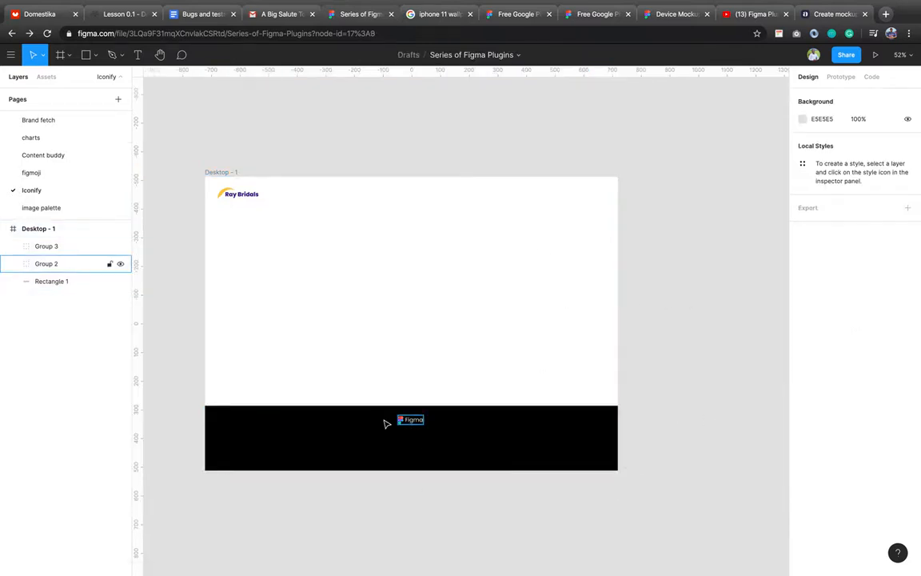
pyautogui.scroll(3, 384, 418)
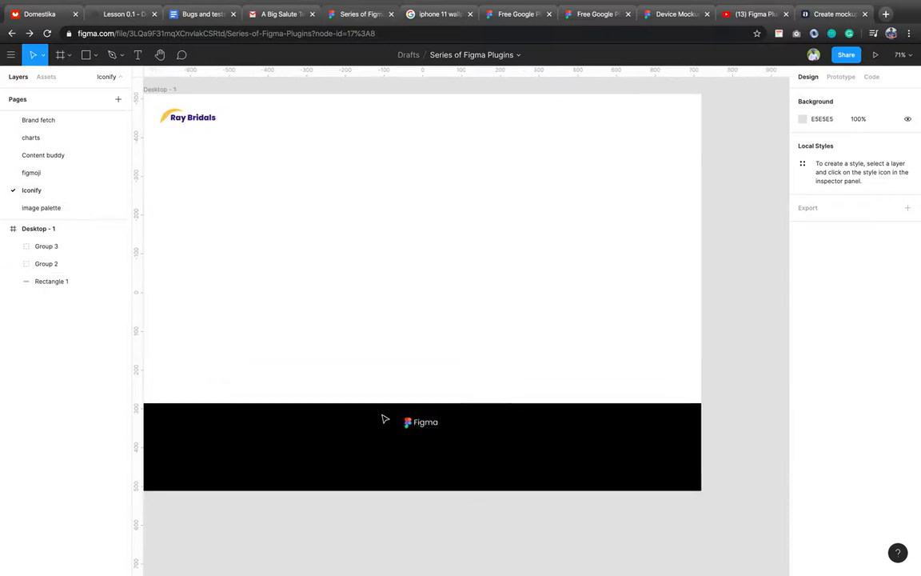
pyautogui.hscroll(-3, 403, 416)
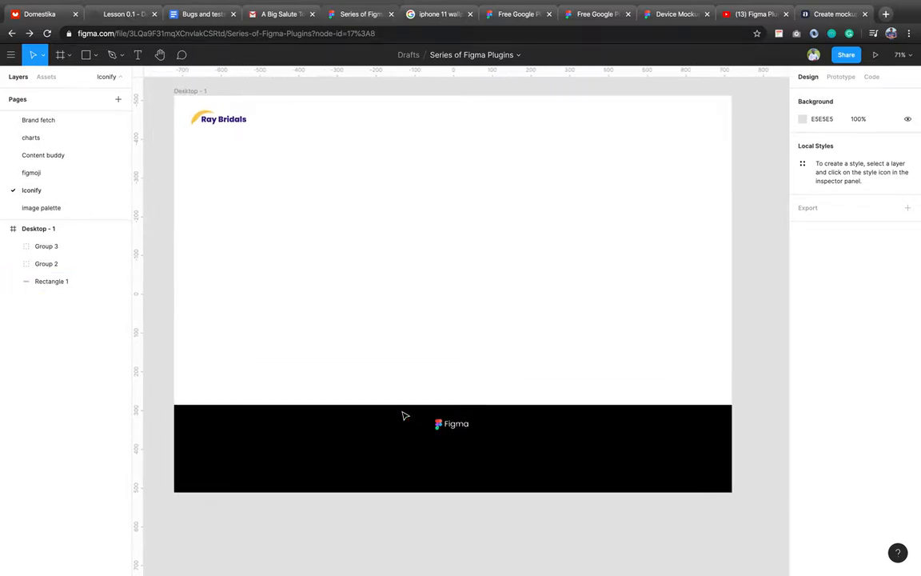
pyautogui.rightClick(428, 374)
pyautogui.moveTo(498, 467)
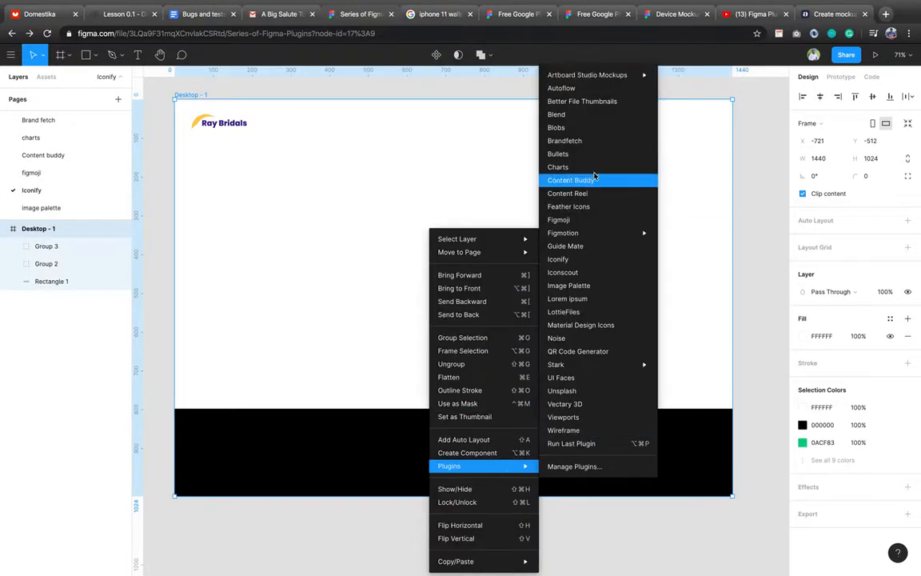
pyautogui.click(572, 261)
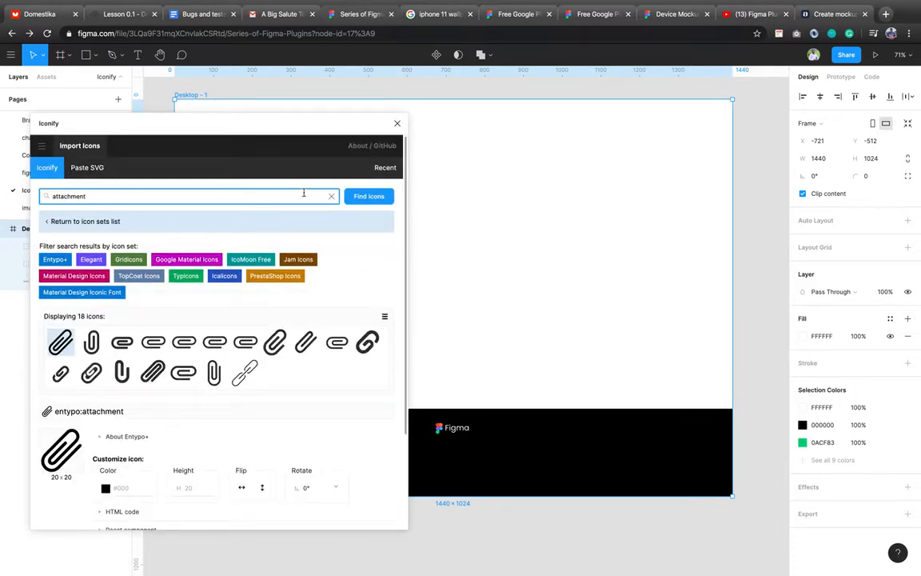
# Return from the attachment results to Iconify's icon sets list and look through the available icon collections
pyautogui.click(332, 196)
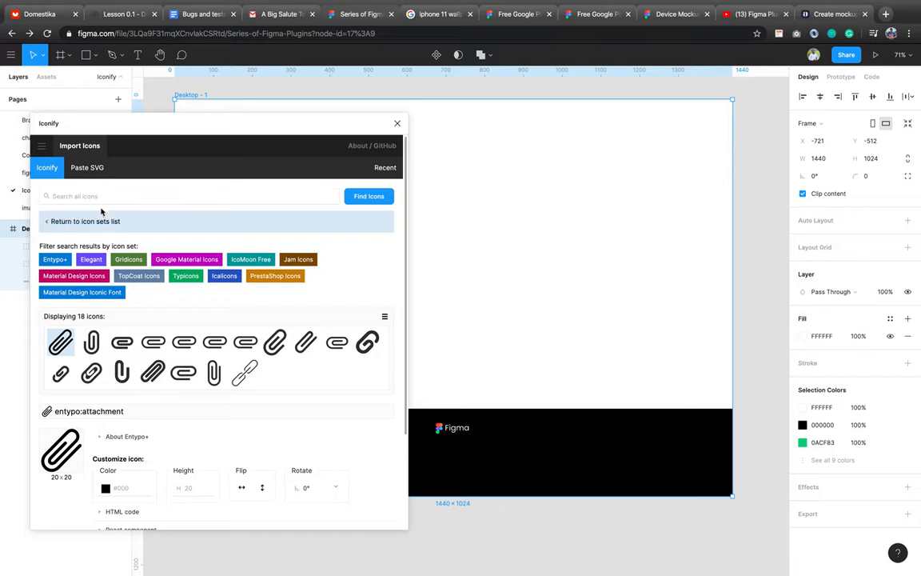
pyautogui.click(52, 223)
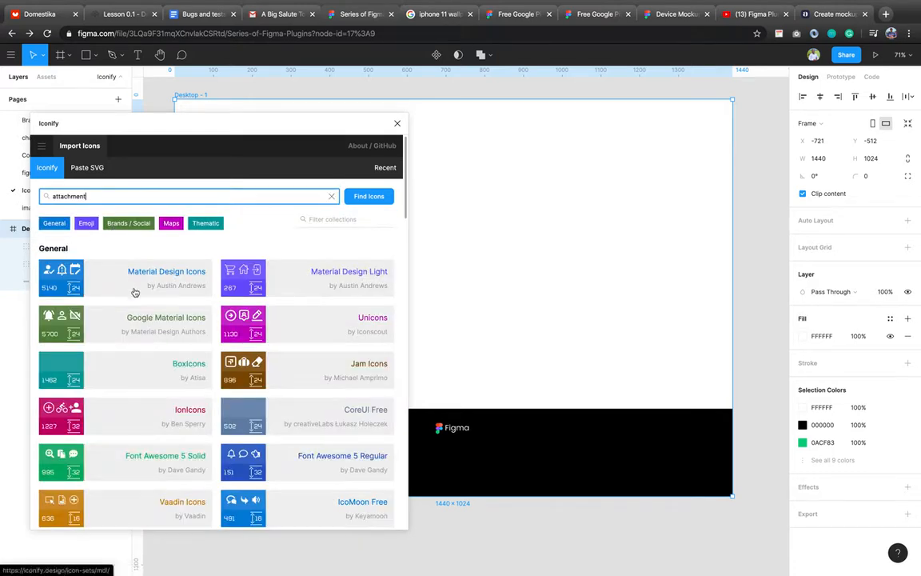
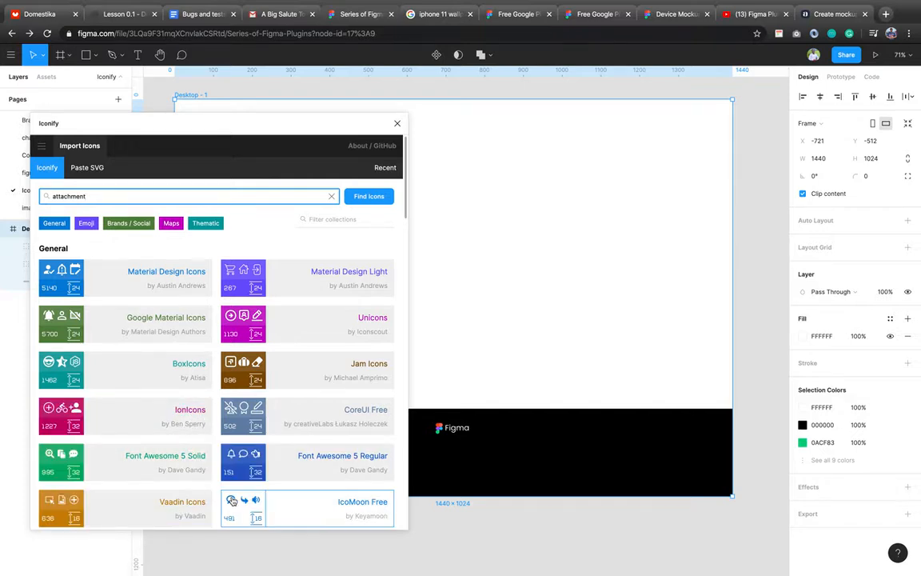
pyautogui.scroll(-4, 287, 496)
pyautogui.scroll(4, 291, 370)
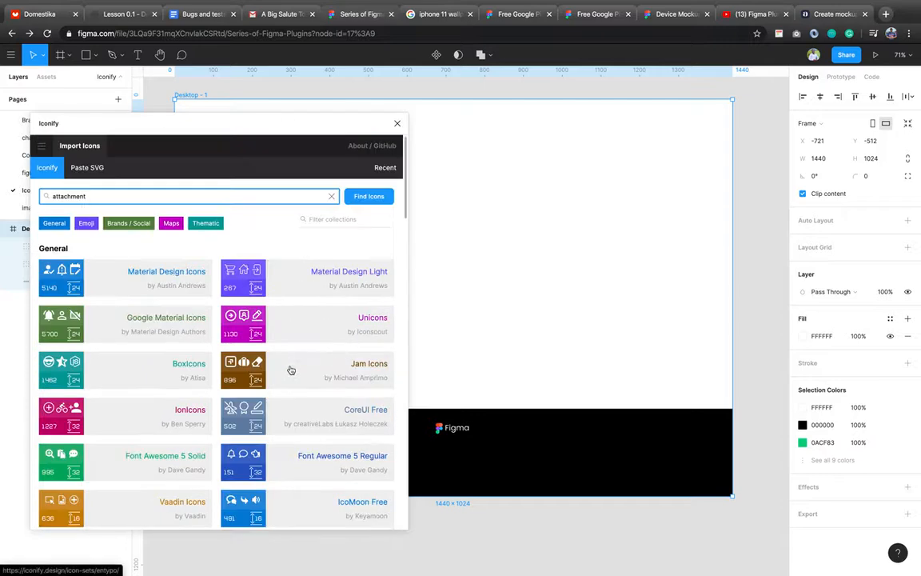
pyautogui.scroll(-1, 290, 370)
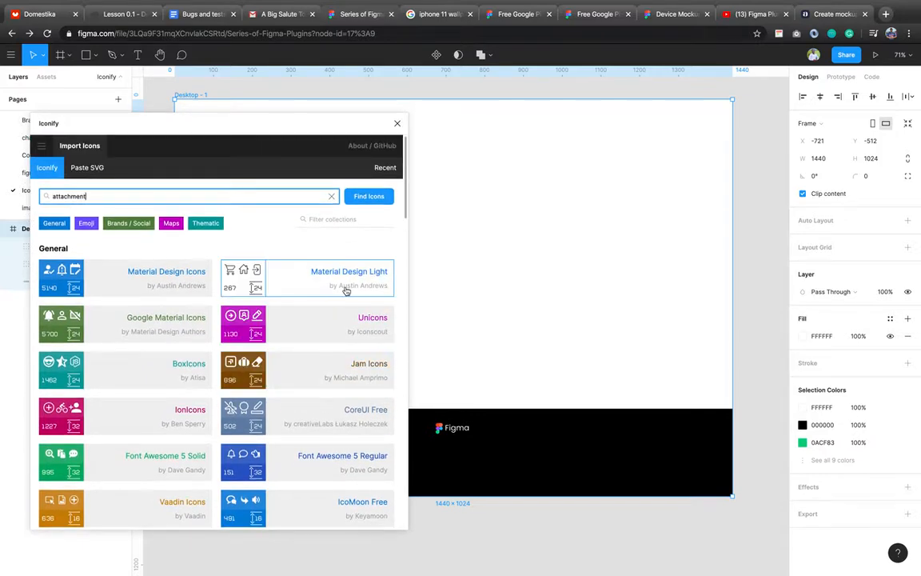
pyautogui.click(345, 290)
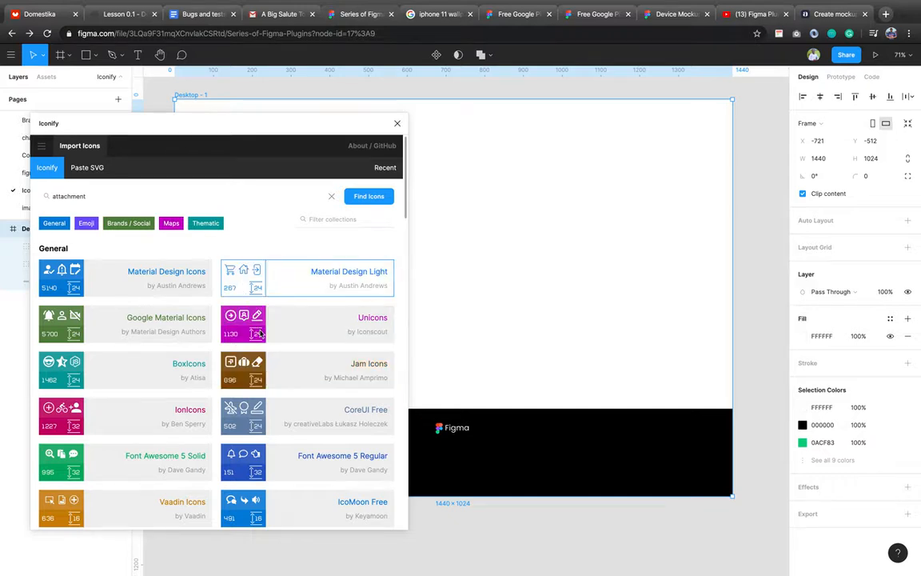
pyautogui.scroll(-1, 304, 352)
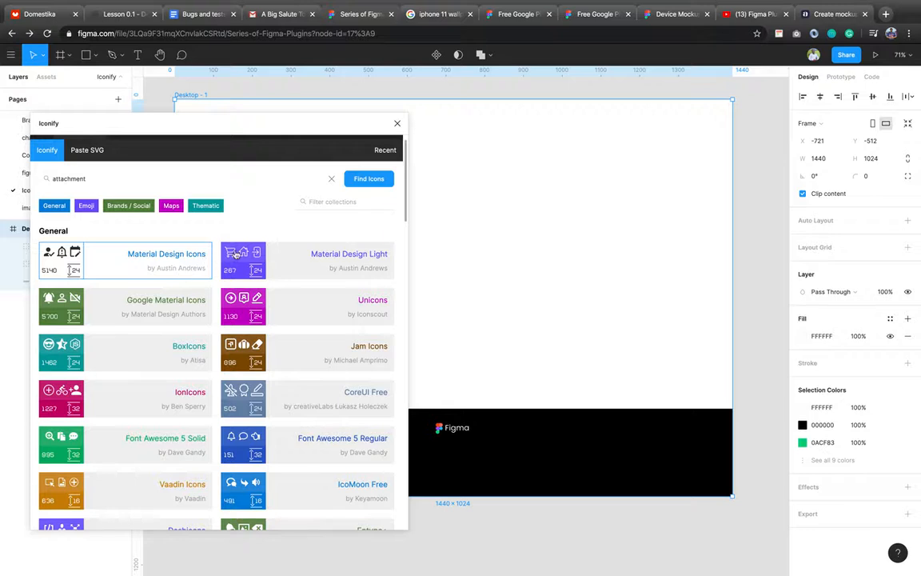
pyautogui.scroll(1, 236, 254)
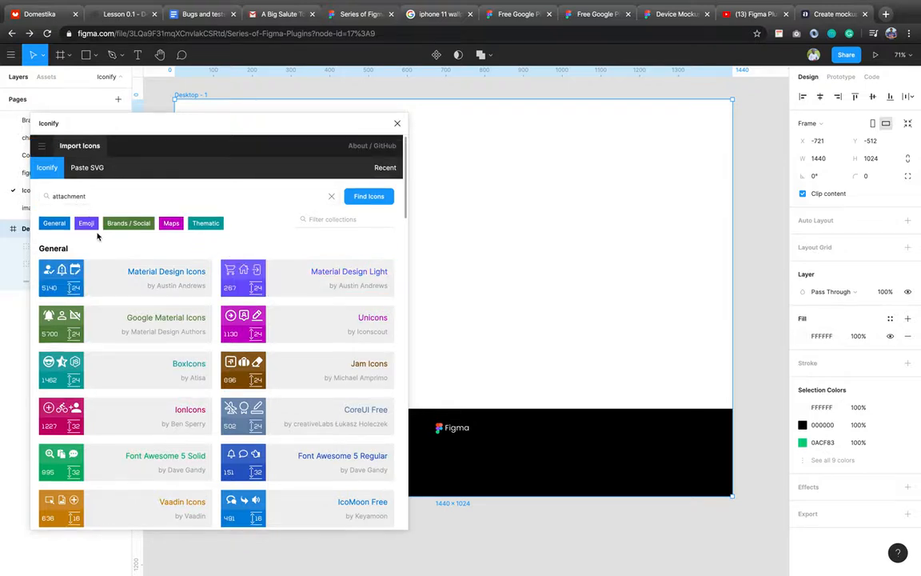
# Search Iconify for Facebook icons and look through both pages of results
pyautogui.moveTo(105, 197); pyautogui.dragTo(53, 192)
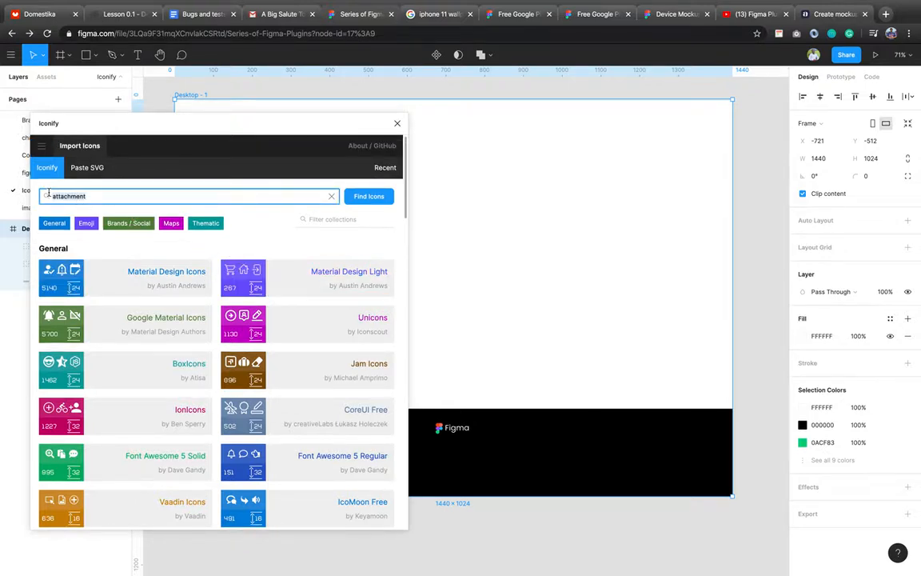
pyautogui.write('FA')
pyautogui.press('Return')
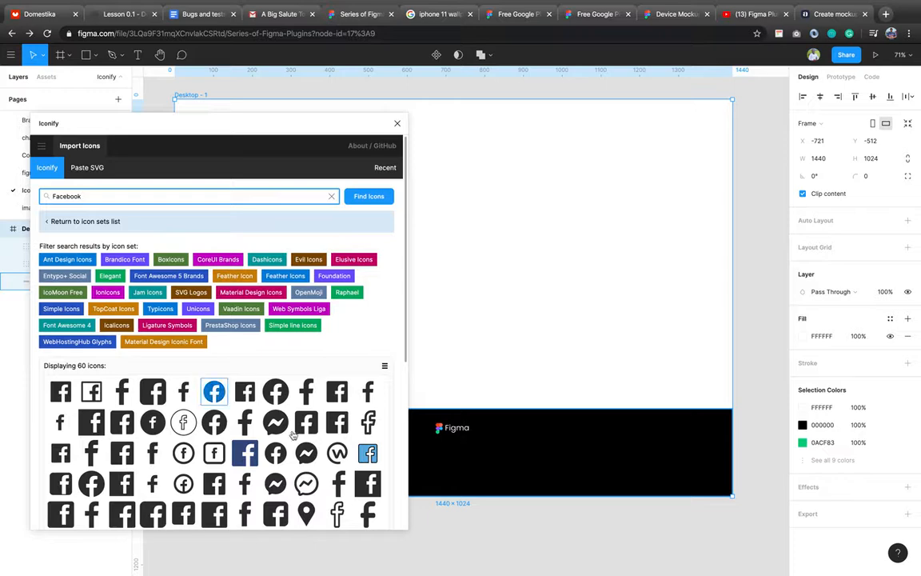
pyautogui.scroll(-1, 332, 441)
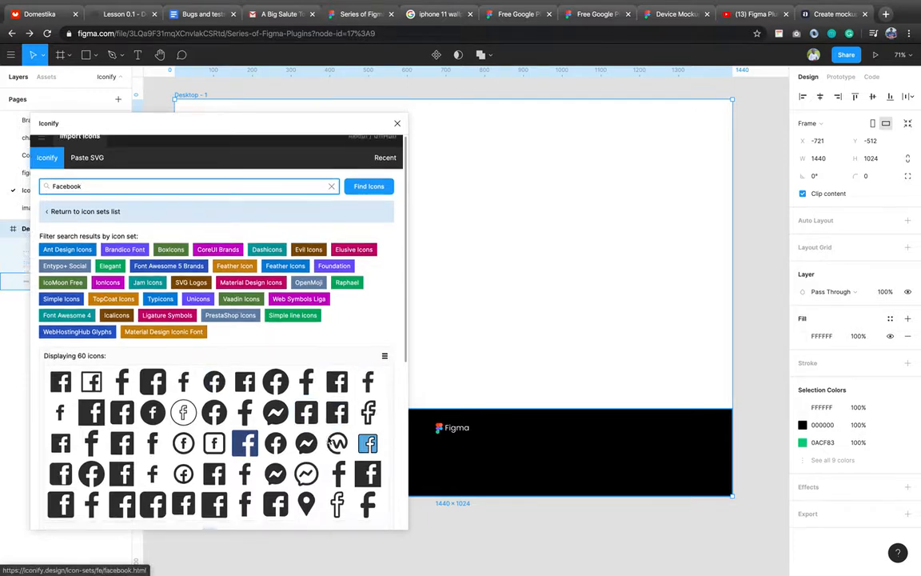
pyautogui.scroll(-3, 331, 441)
pyautogui.scroll(1, 320, 448)
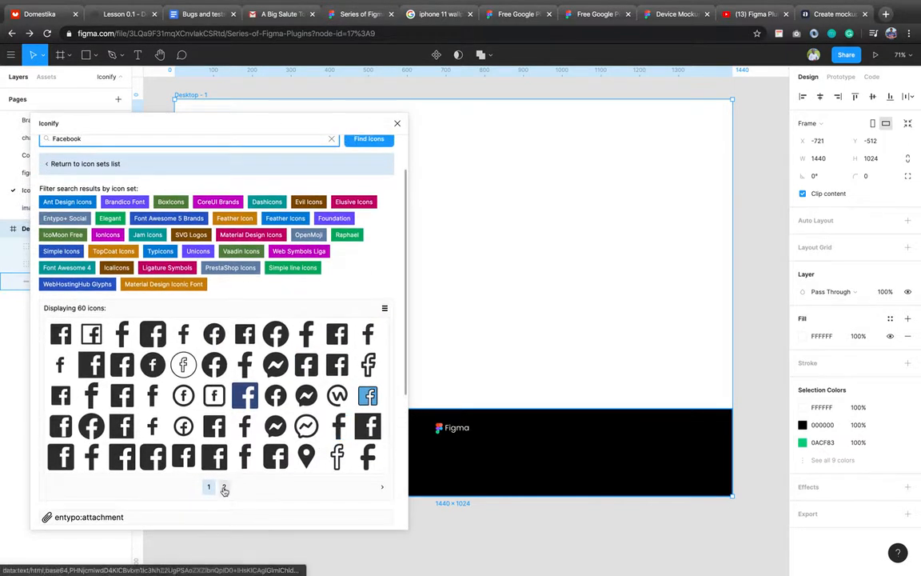
pyautogui.click(223, 487)
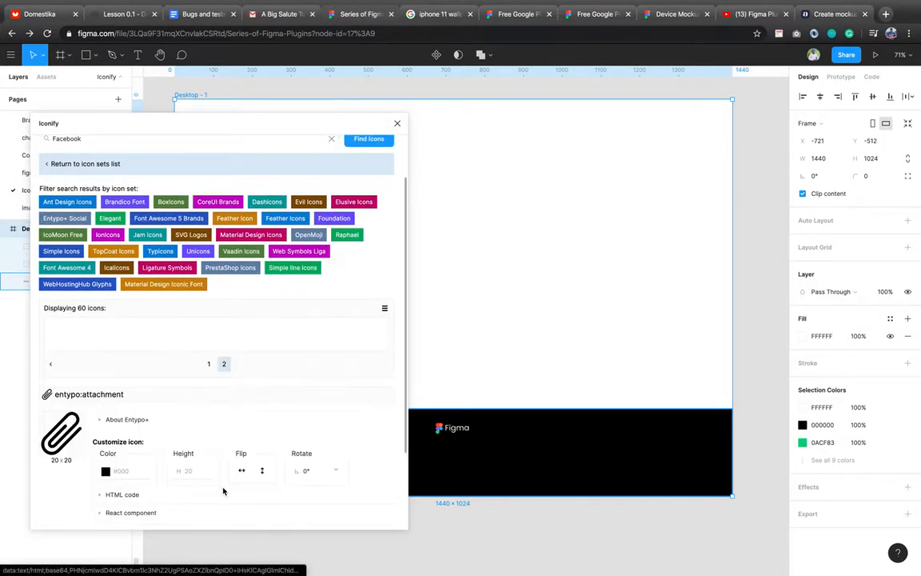
pyautogui.click(209, 364)
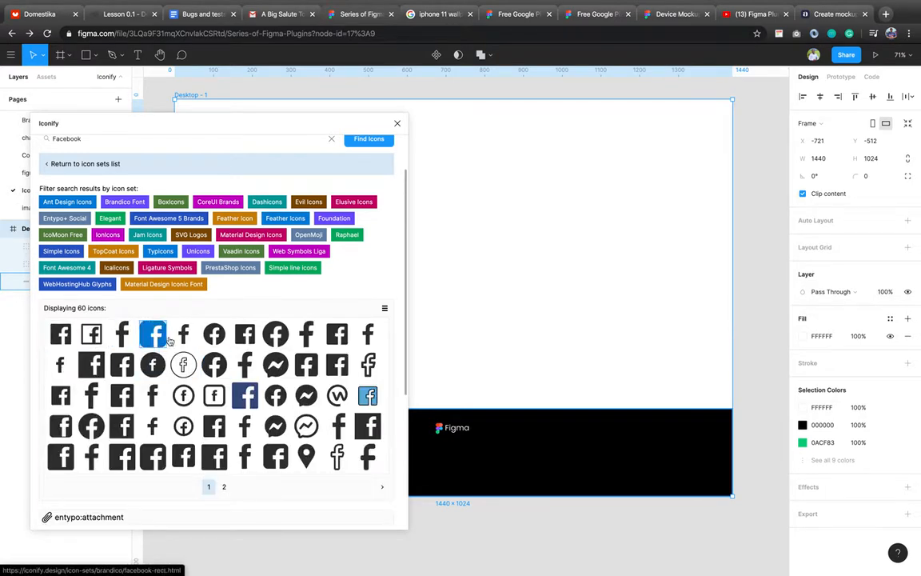
# Import the bx:bxl-facebook icon into the Desktop - 1 frame with Center and Middle alignment
pyautogui.click(183, 334)
pyautogui.scroll(-3, 192, 442)
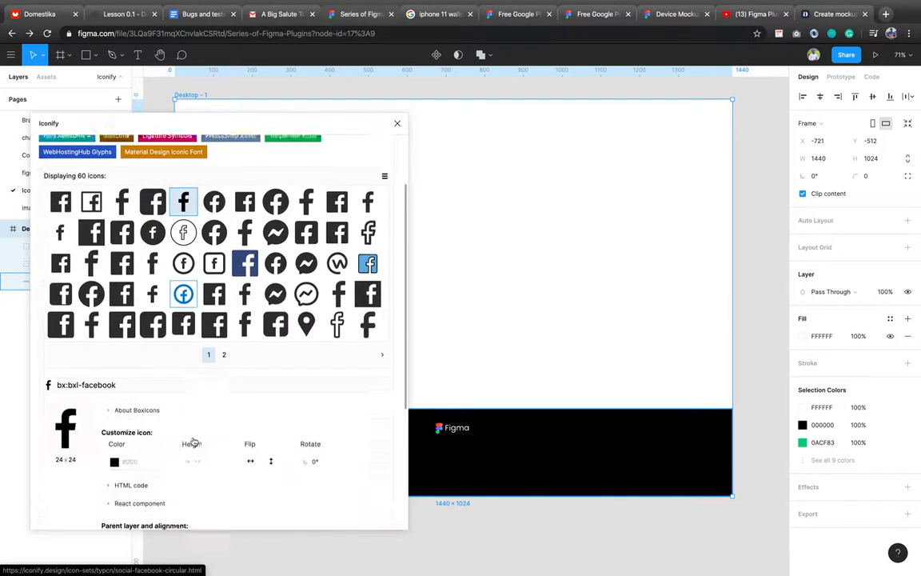
pyautogui.scroll(-2, 191, 442)
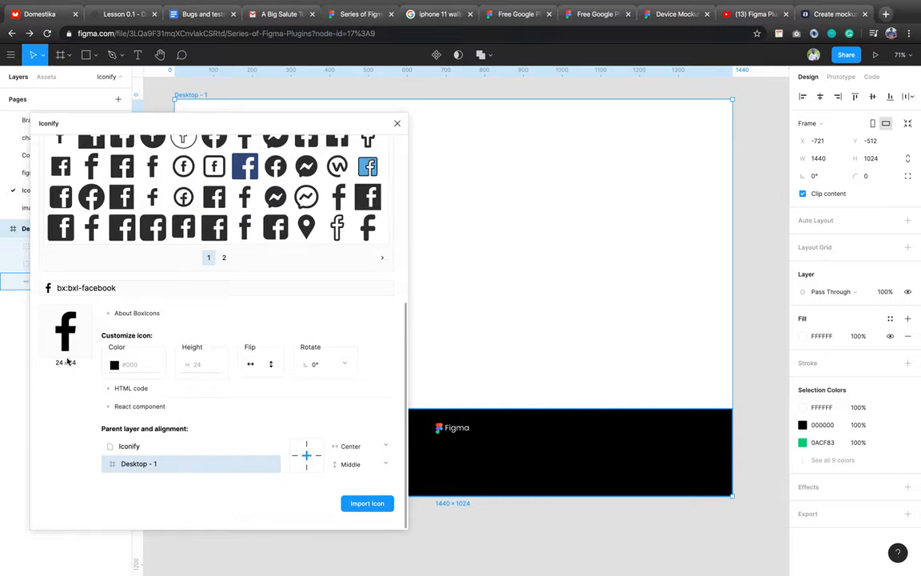
pyautogui.click(367, 503)
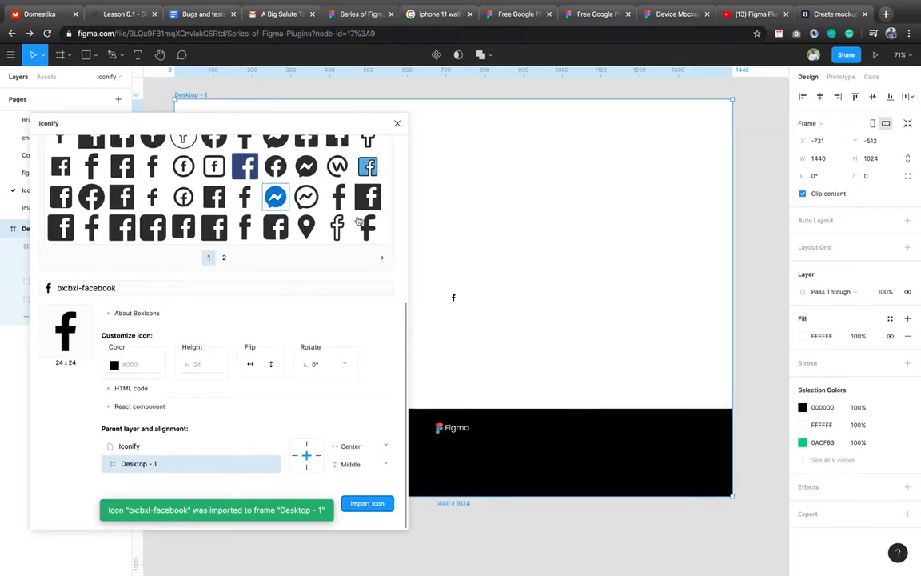
# Search Iconify for twitter icons
pyautogui.scroll(5, 205, 160)
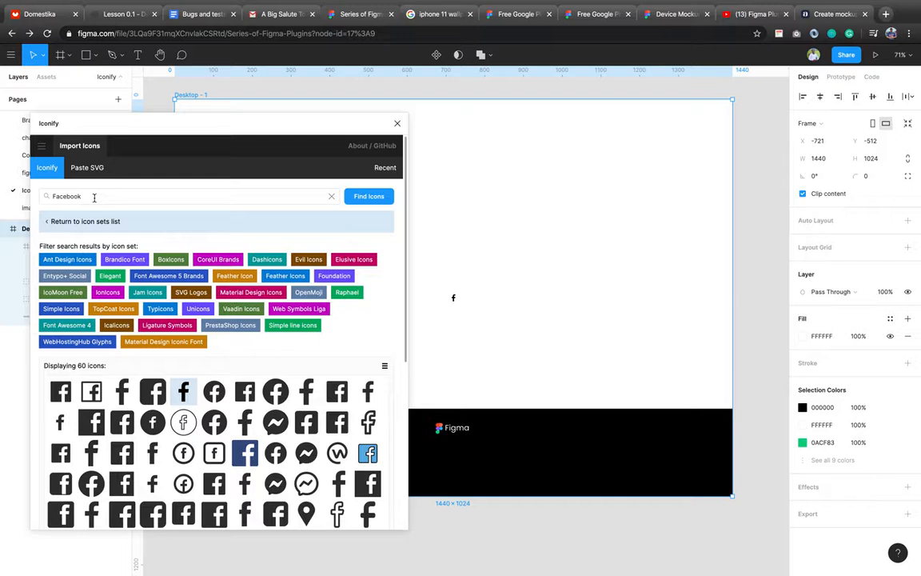
pyautogui.doubleClick(57, 193)
pyautogui.write('twitter')
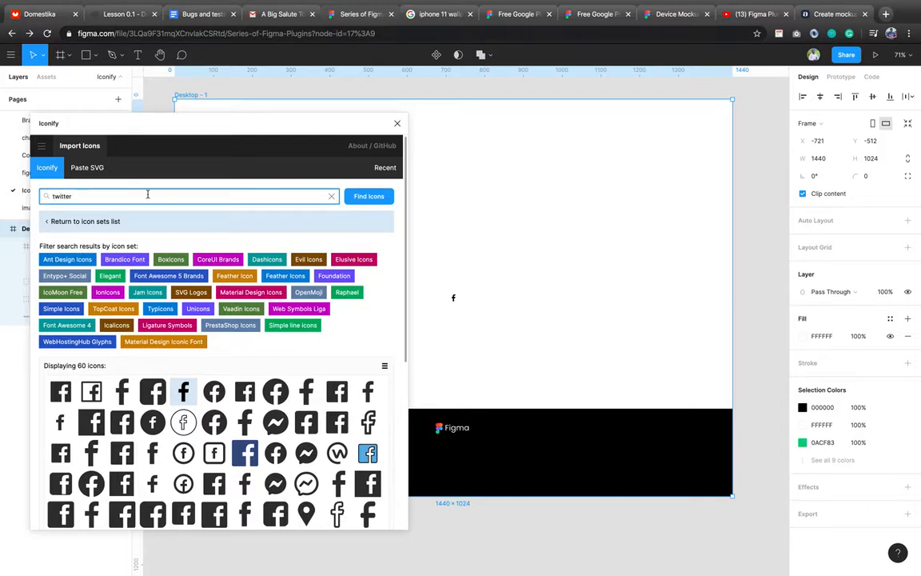
pyautogui.click(366, 195)
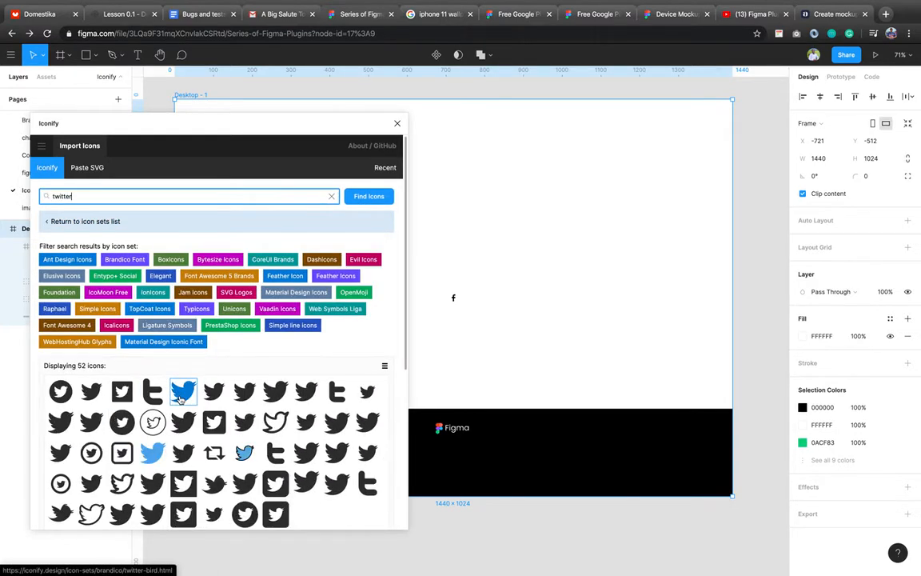
# Compare several bird icons and import mdi:twitter into the Desktop - 1 frame with Center and Middle alignment
pyautogui.click(181, 397)
pyautogui.scroll(-5, 168, 431)
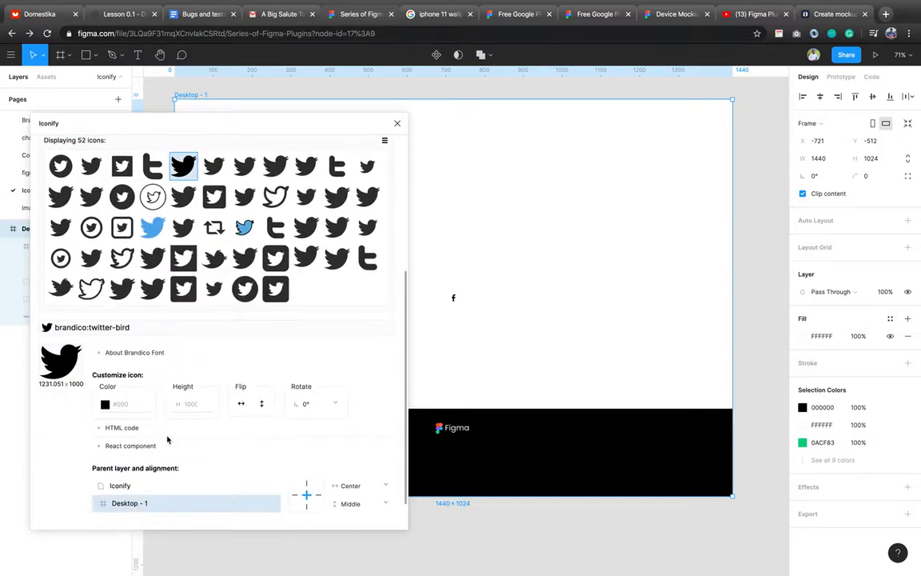
pyautogui.click(95, 171)
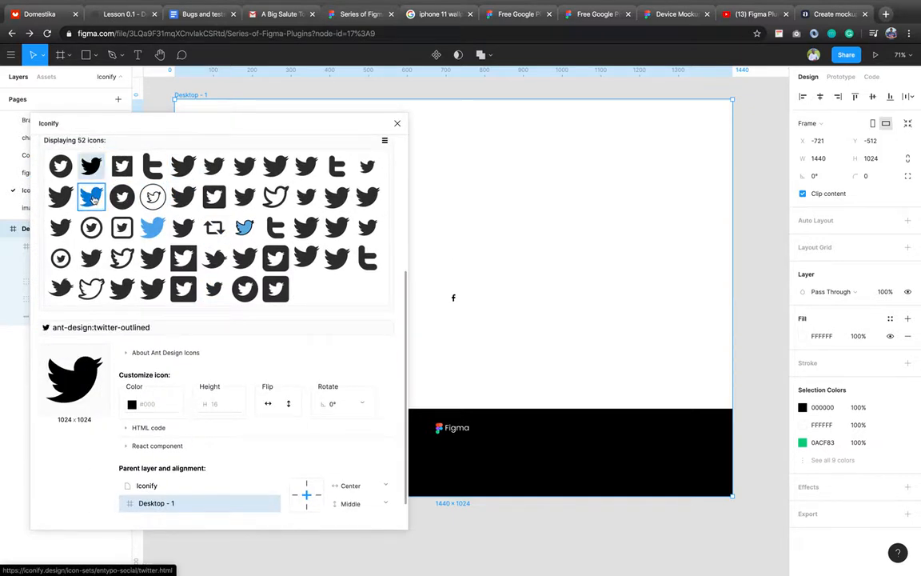
pyautogui.click(92, 199)
pyautogui.click(60, 196)
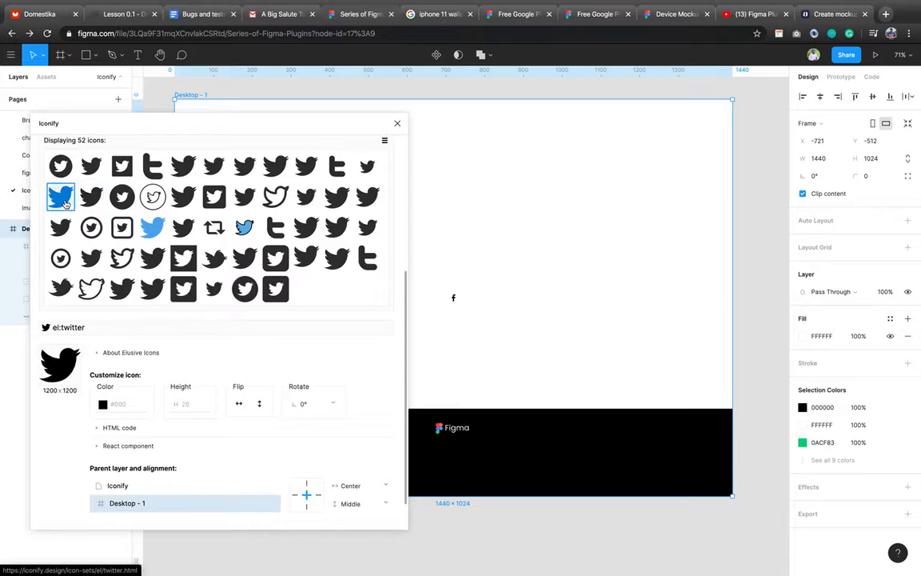
pyautogui.click(190, 231)
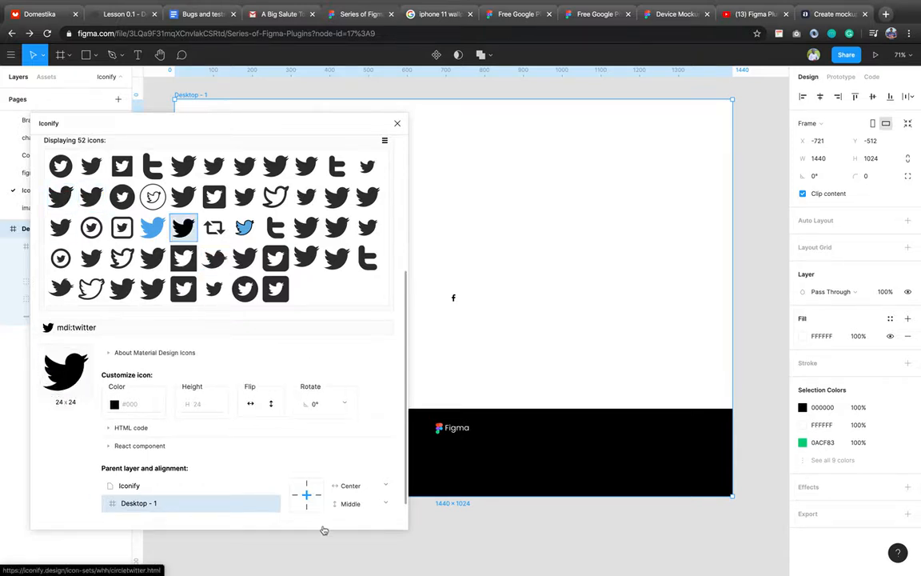
pyautogui.scroll(-1, 320, 479)
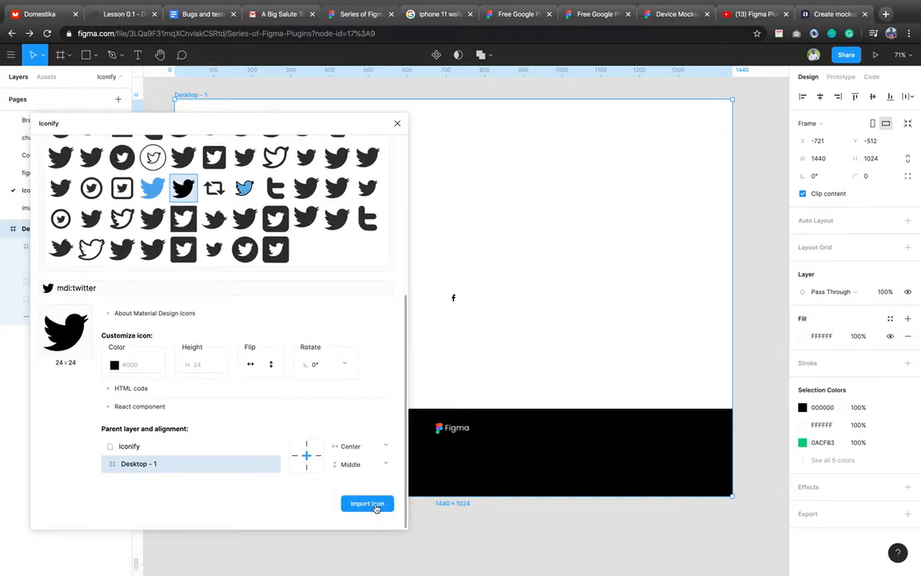
pyautogui.click(367, 503)
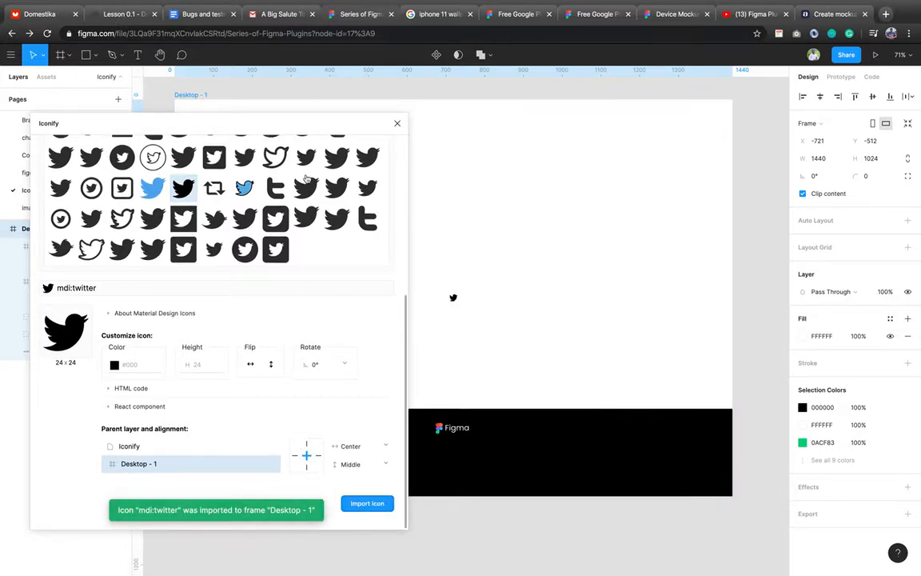
# Search Iconify for linkedin icons
pyautogui.scroll(5, 304, 180)
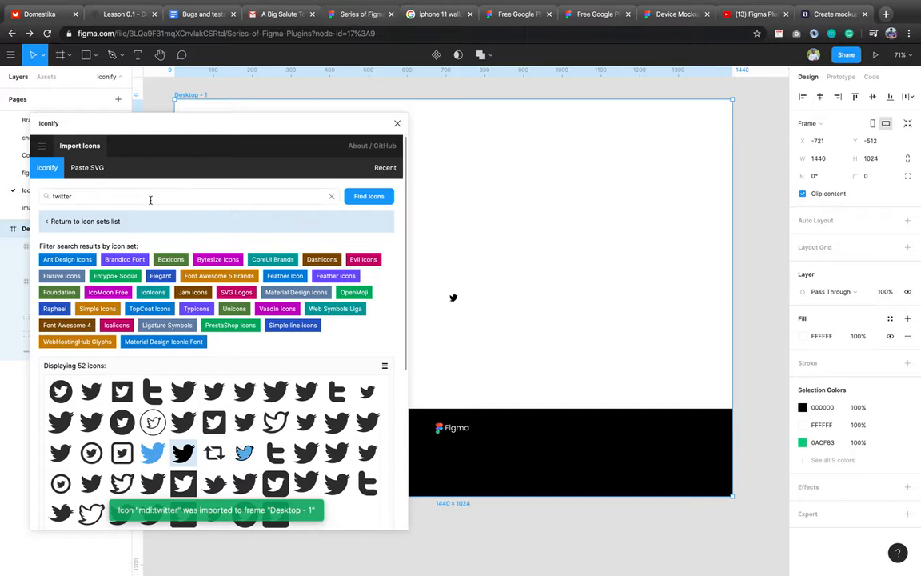
pyautogui.moveTo(151, 200); pyautogui.dragTo(44, 194)
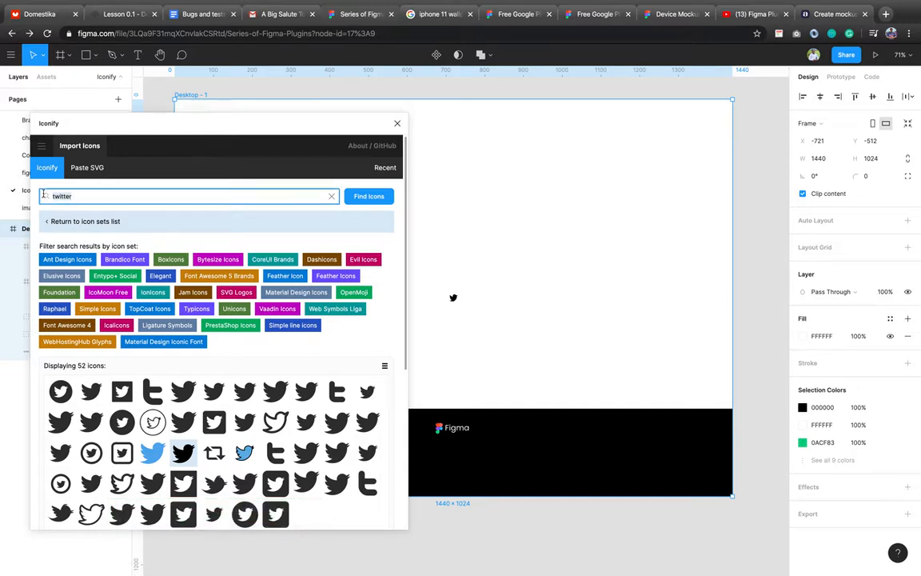
pyautogui.write('linkedin')
pyautogui.press('Return')
pyautogui.scroll(-1, 178, 404)
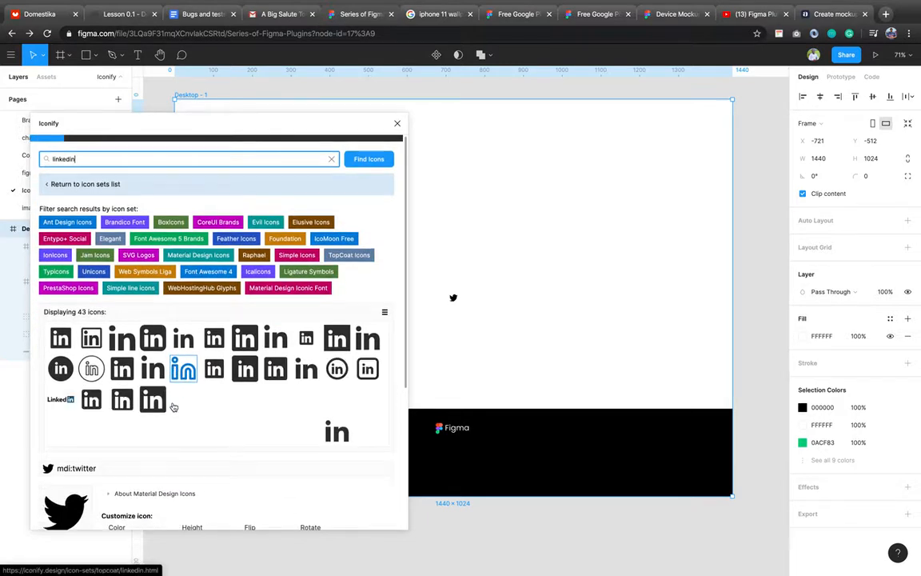
# Import the bx:bxl-linkedin icon into the Desktop - 1 frame and close the Iconify plugin
pyautogui.click(184, 338)
pyautogui.scroll(-4, 269, 454)
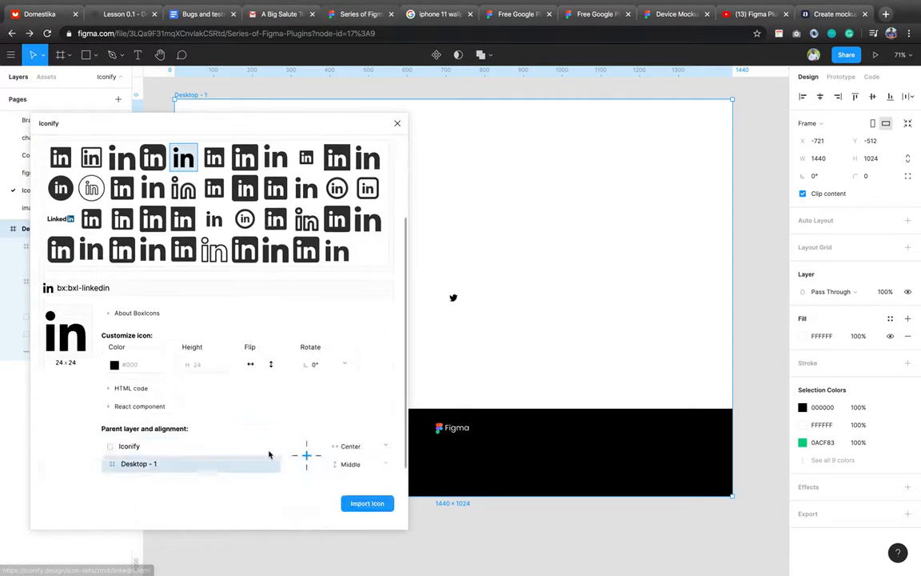
pyautogui.click(391, 503)
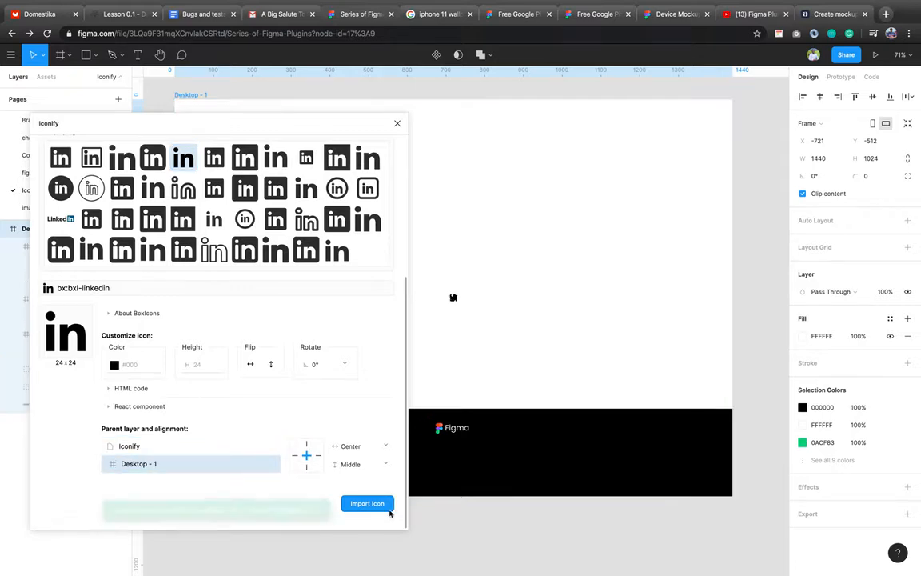
pyautogui.click(397, 123)
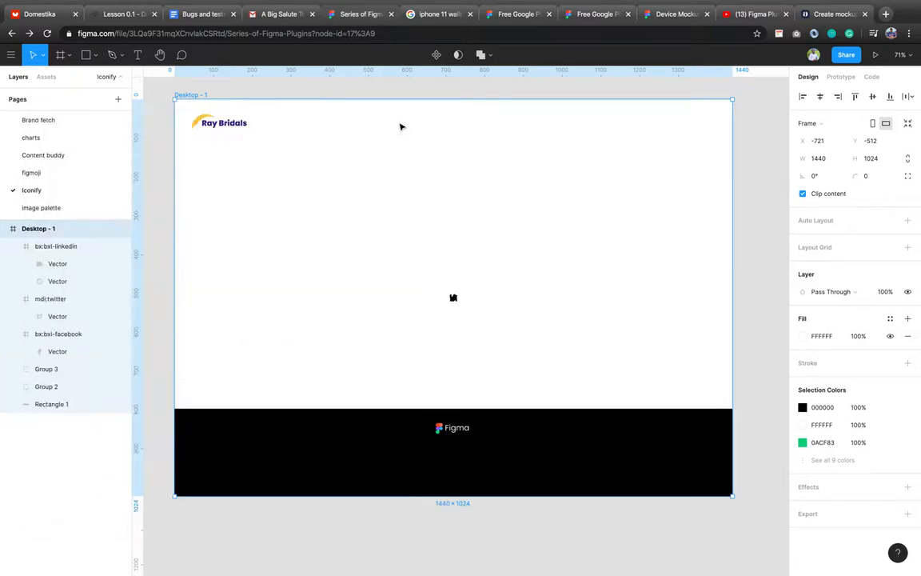
pyautogui.moveTo(431, 275); pyautogui.dragTo(489, 310)
pyautogui.press('super+z')
pyautogui.press('super+z')
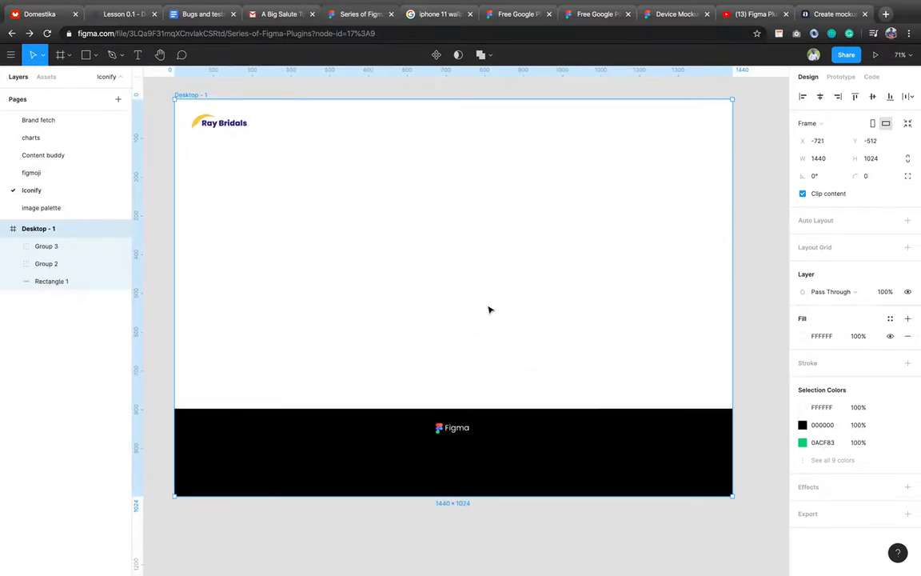
pyautogui.press('super+shift+z')
pyautogui.press('super+shift+z')
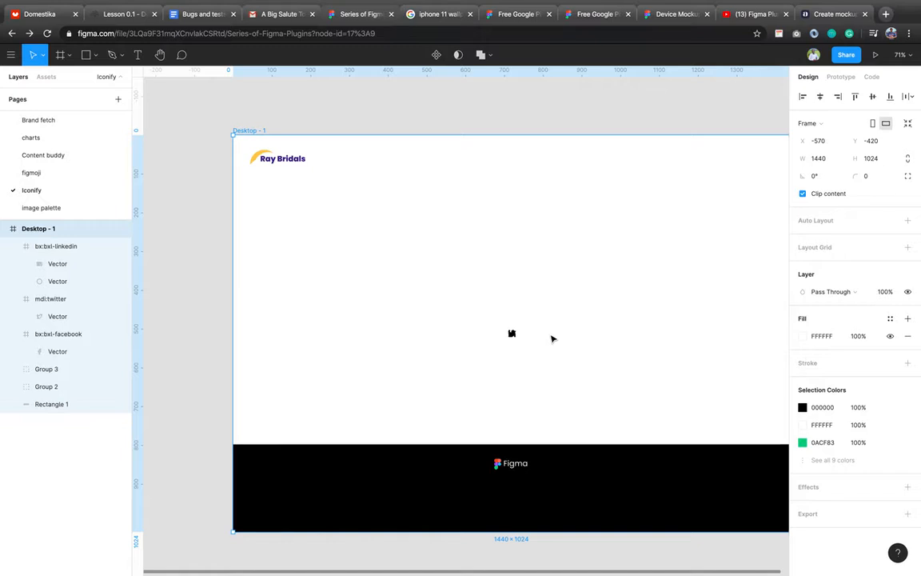
pyautogui.moveTo(552, 339); pyautogui.dragTo(489, 324)
pyautogui.press('Escape')
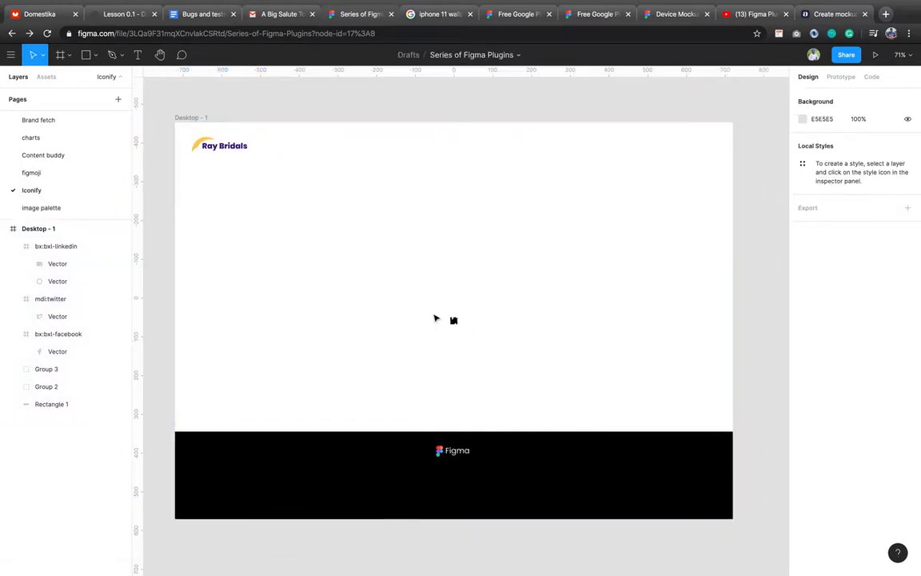
pyautogui.moveTo(433, 312); pyautogui.dragTo(486, 328)
pyautogui.click(908, 96)
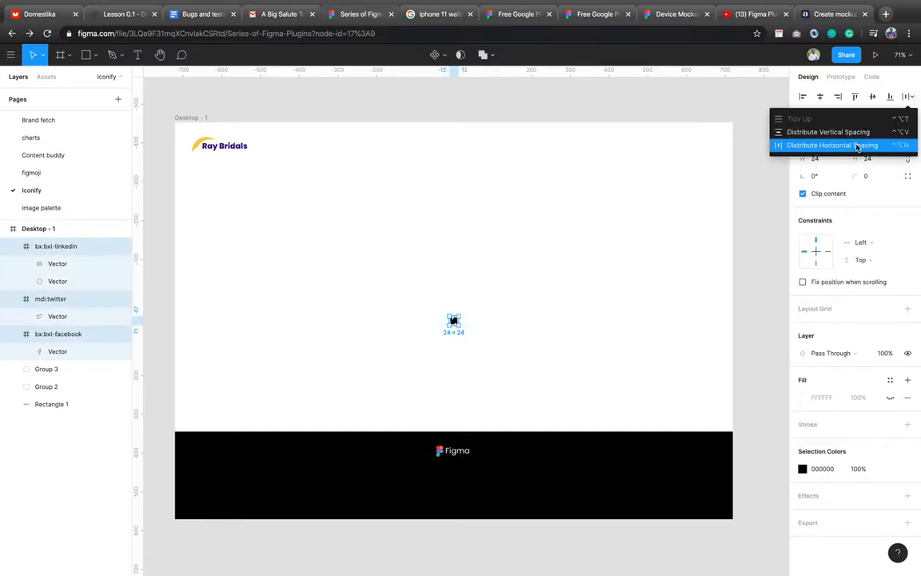
pyautogui.press('Escape')
pyautogui.press('Escape')
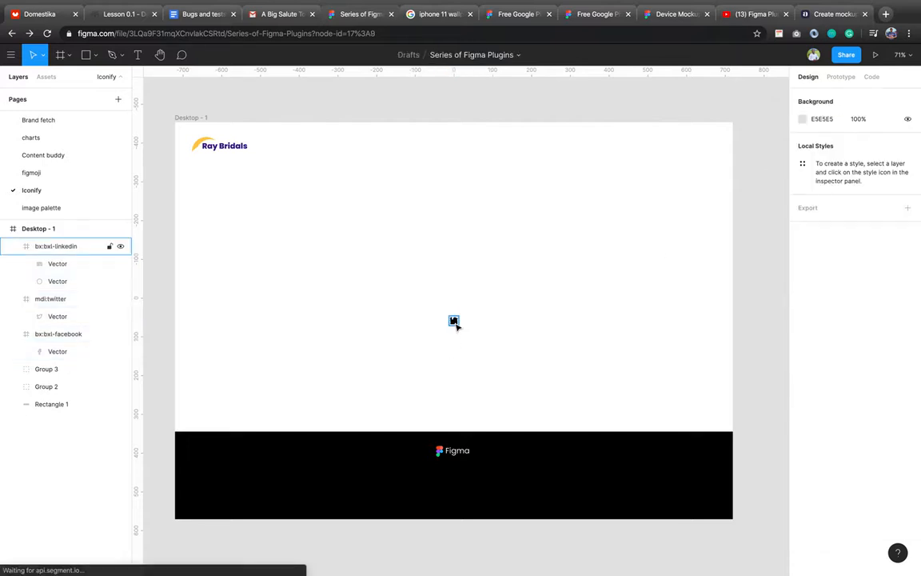
# Separate the stacked icons, placing LinkedIn to the right of Facebook and Twitter to its left at about X 650, Y 509
pyautogui.moveTo(454, 322); pyautogui.dragTo(432, 324)
pyautogui.click(454, 321)
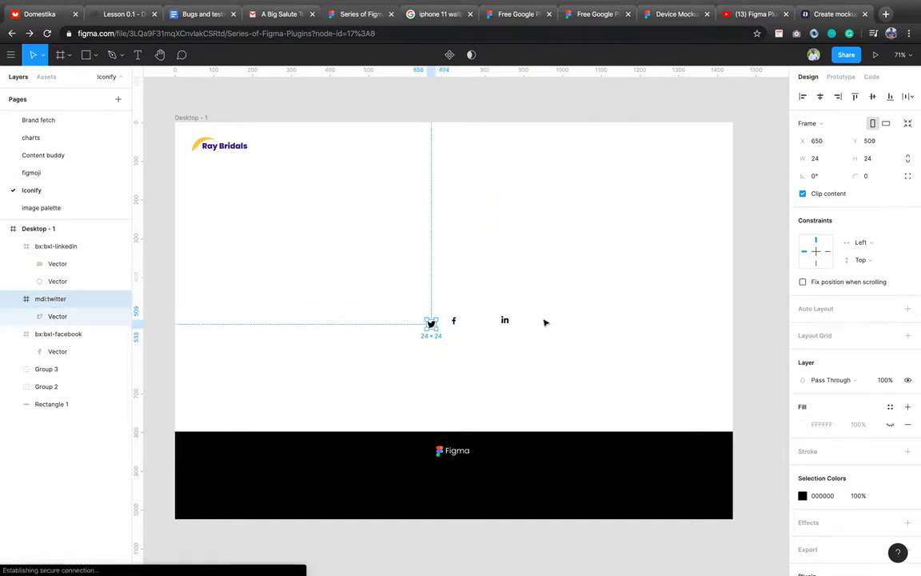
pyautogui.click(558, 347)
# Tidy up the Twitter, Facebook and LinkedIn icons, align their vertical centers and set the horizontal spacing between them to 20
pyautogui.moveTo(408, 308); pyautogui.dragTo(558, 348)
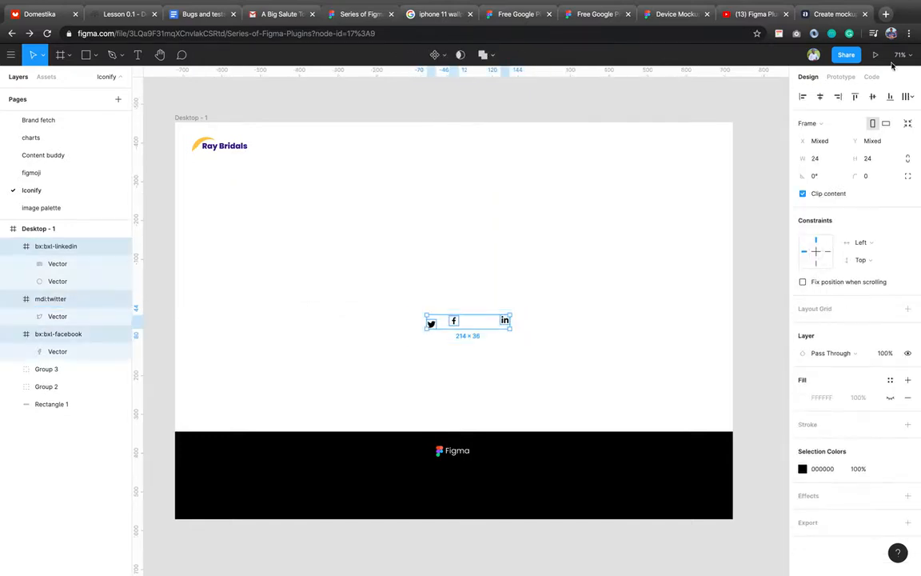
pyautogui.click(908, 96)
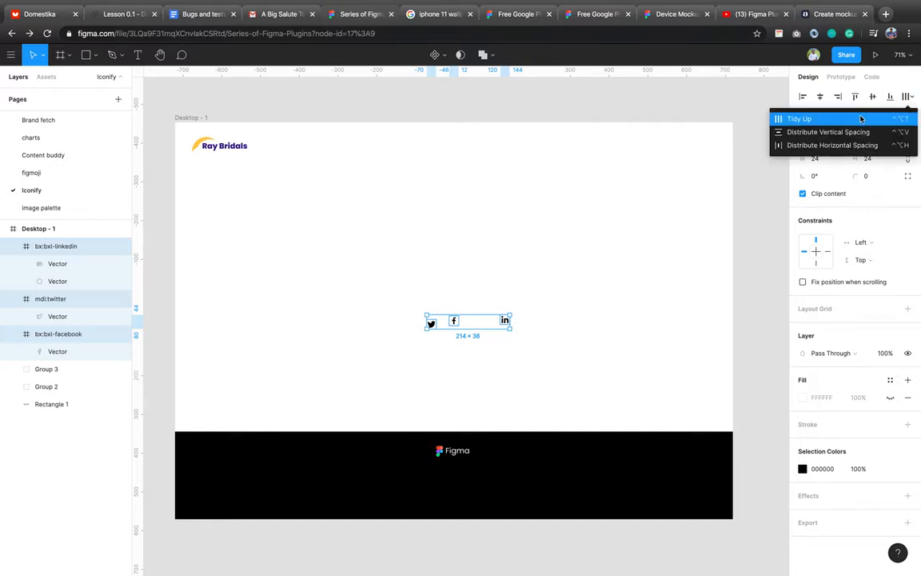
pyautogui.click(861, 118)
pyautogui.click(872, 97)
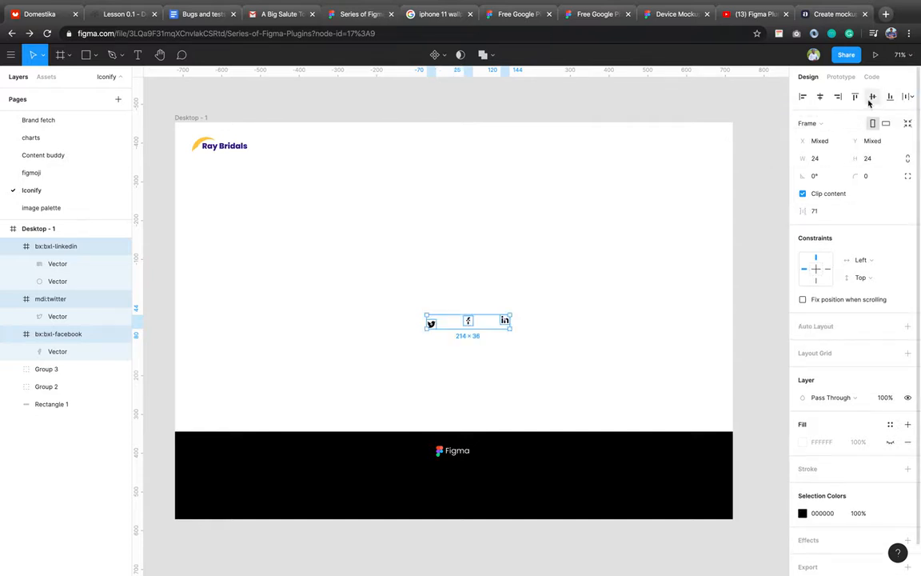
pyautogui.click(823, 211)
pyautogui.write('20')
pyautogui.press('Return')
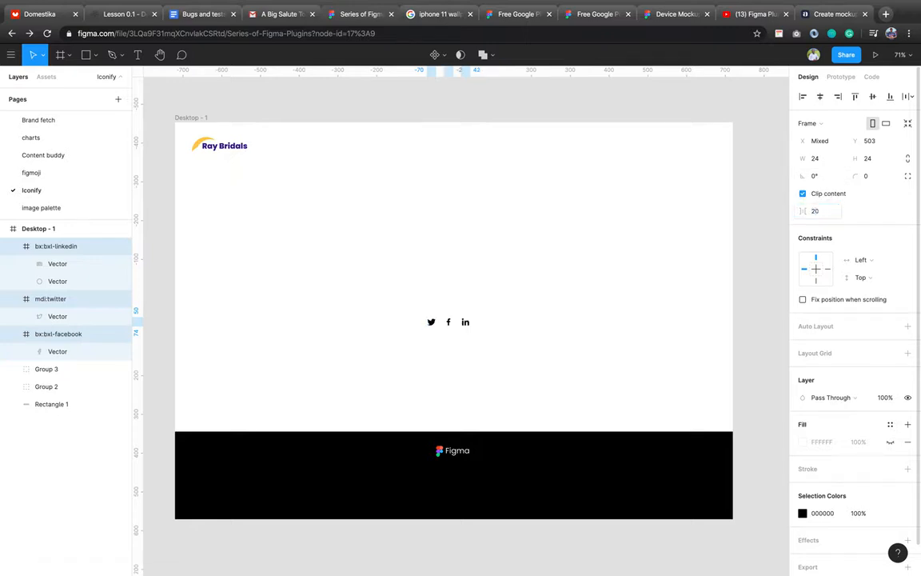
# Recolor the three social icons to FFFFFF and move them into the black footer, horizontally centered below the Figma logo at Y 899
pyautogui.click(814, 514)
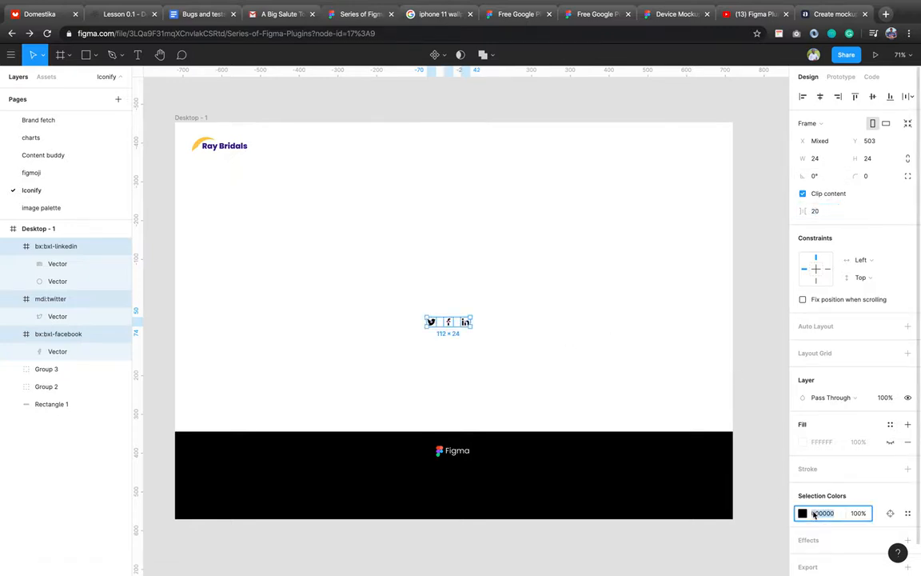
pyautogui.write('ffffff')
pyautogui.press('Return')
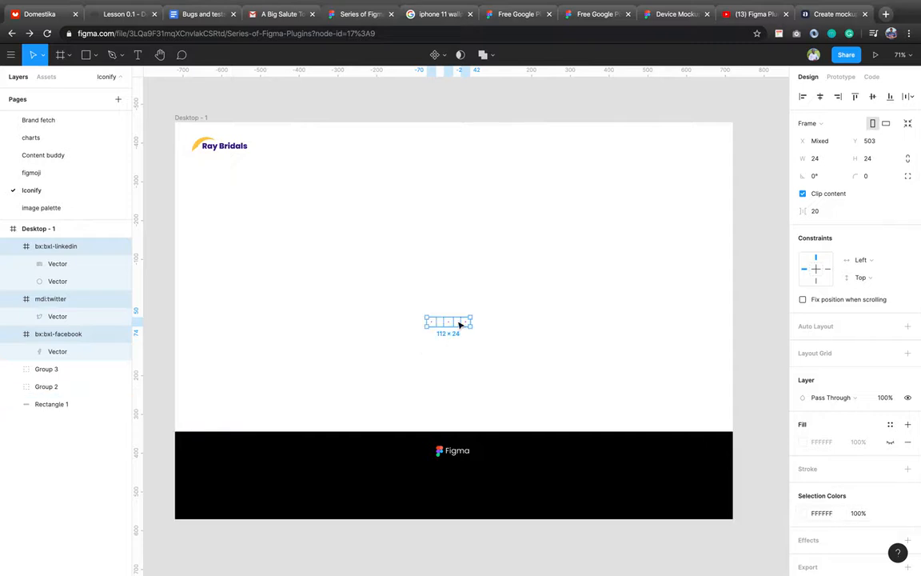
pyautogui.moveTo(459, 323); pyautogui.dragTo(466, 477)
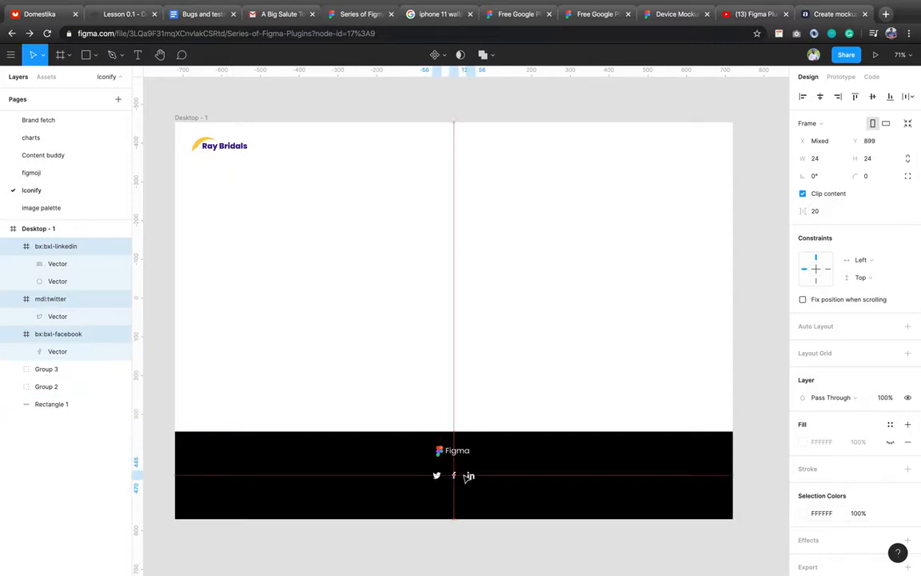
pyautogui.click(561, 388)
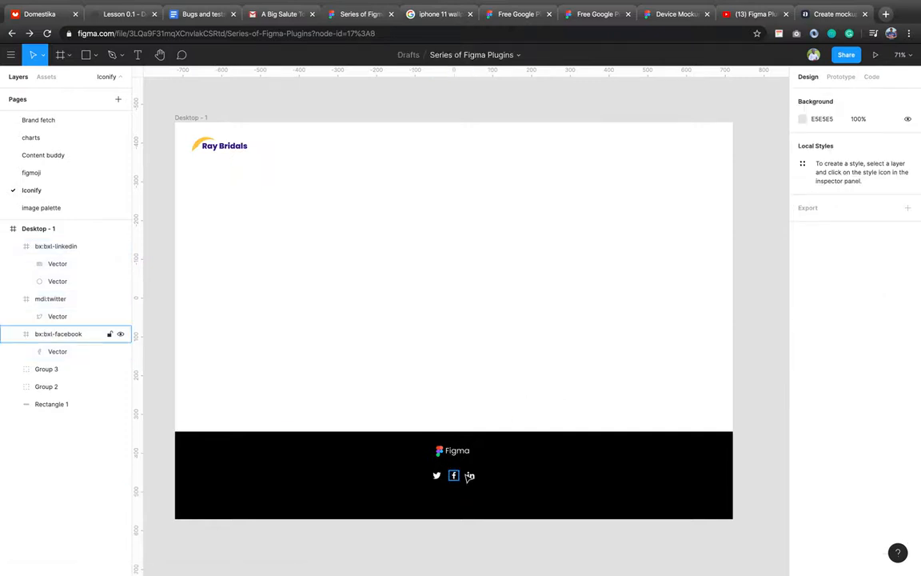
# Examine the Figma logo group and the social icons in the footer up close, and view the whole Desktop - 1 frame
pyautogui.scroll(-2, 506, 362)
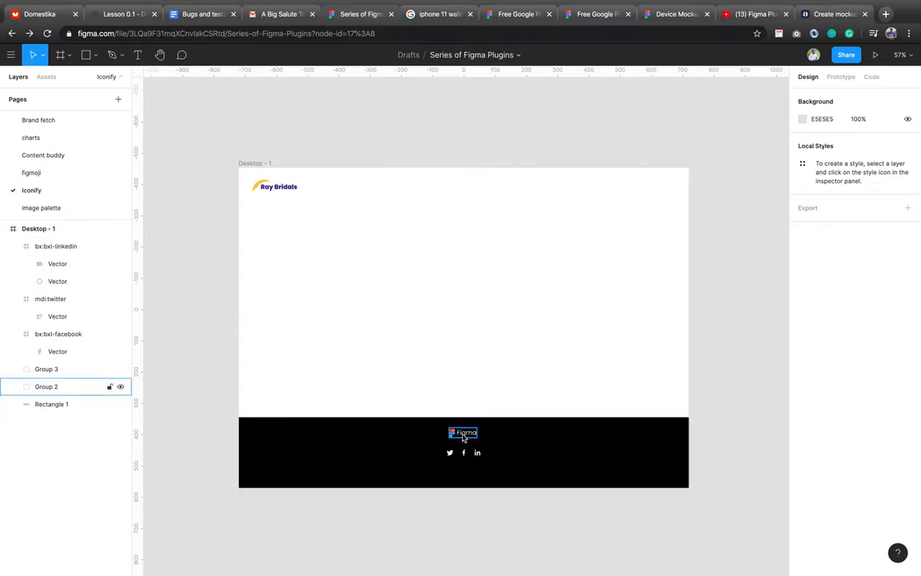
pyautogui.scroll(5, 462, 436)
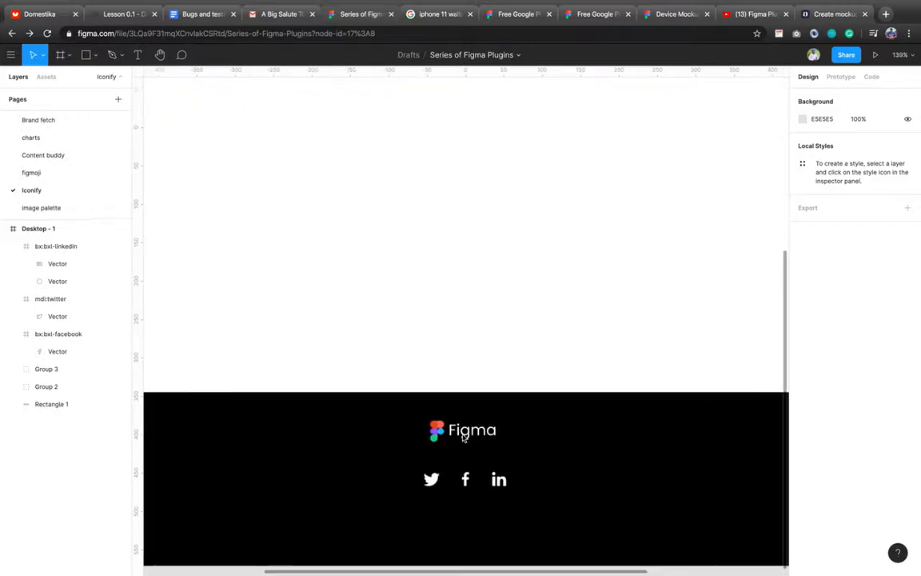
pyautogui.scroll(6, 463, 436)
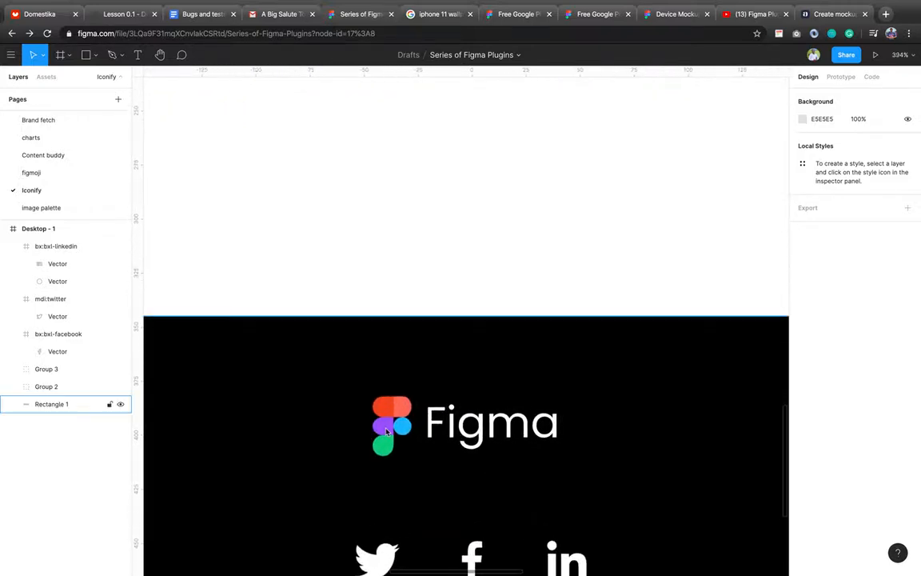
pyautogui.doubleClick(387, 431)
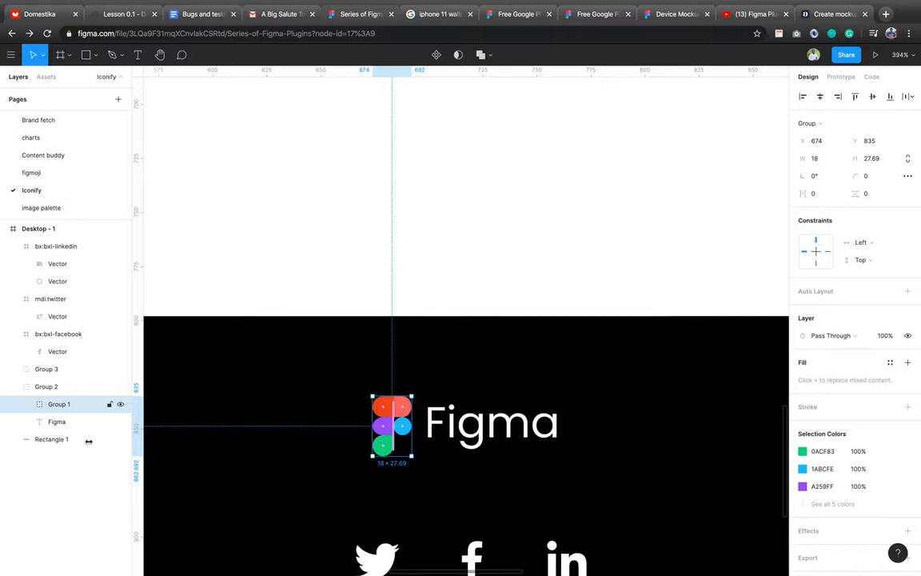
pyautogui.scroll(-7, 399, 430)
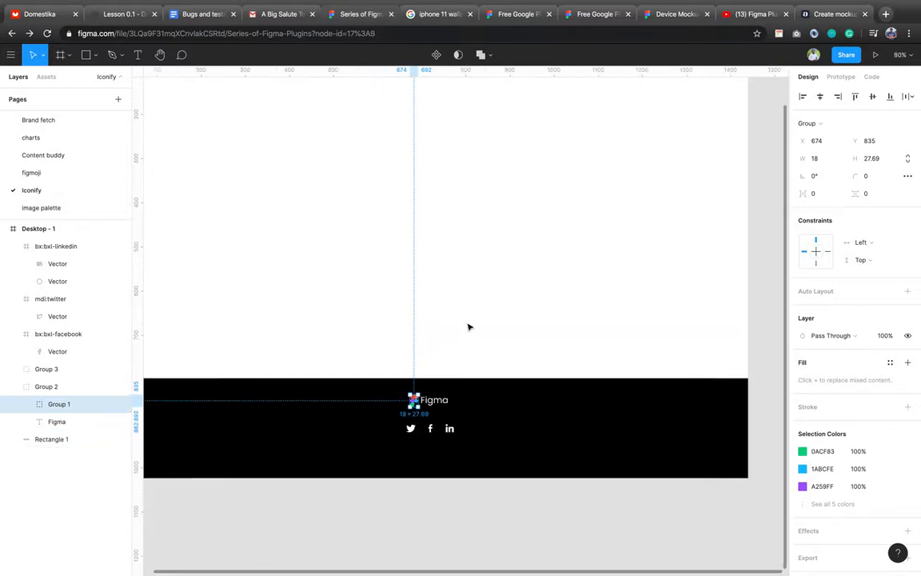
pyautogui.click(469, 326)
pyautogui.scroll(-4, 469, 326)
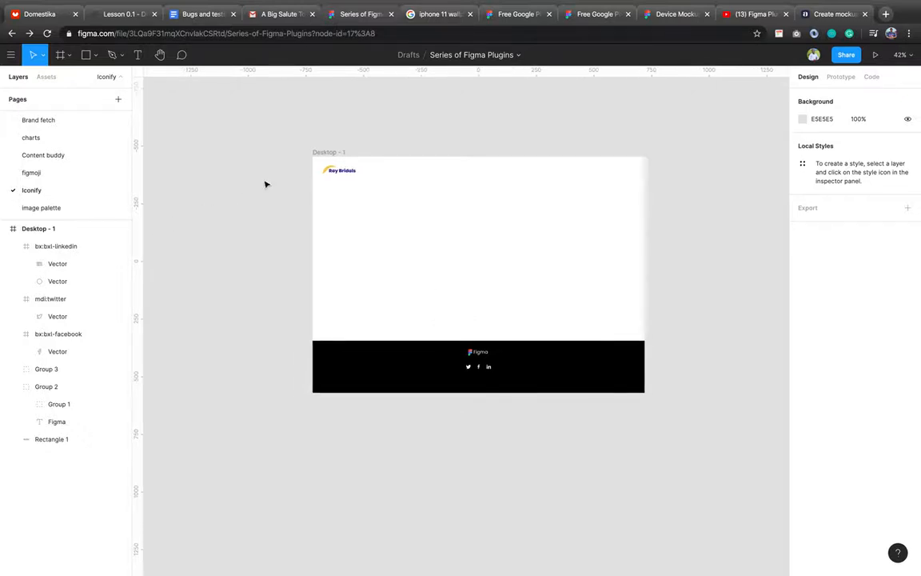
# Open Page 1 and review the numbered list of plugins in the Plugins frame
pyautogui.scroll(3, 24, 149)
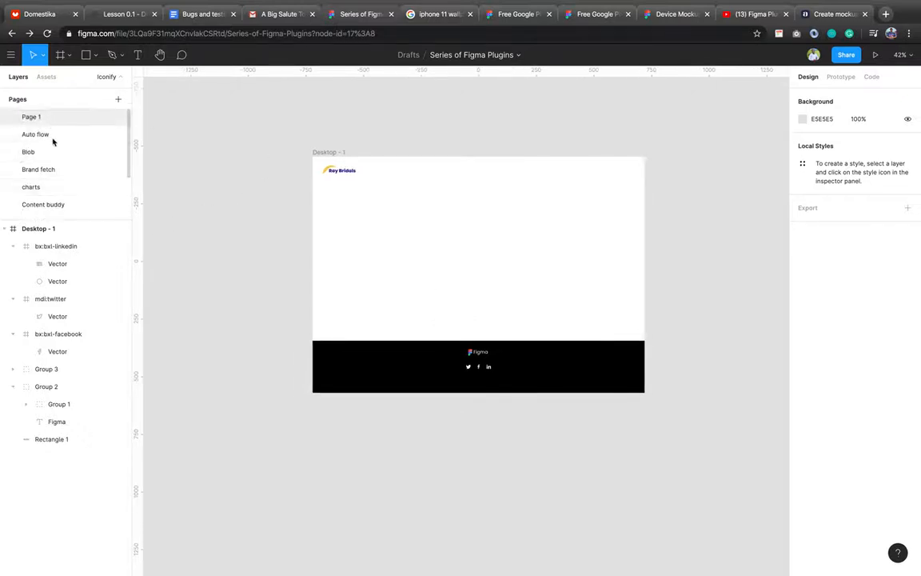
pyautogui.click(70, 118)
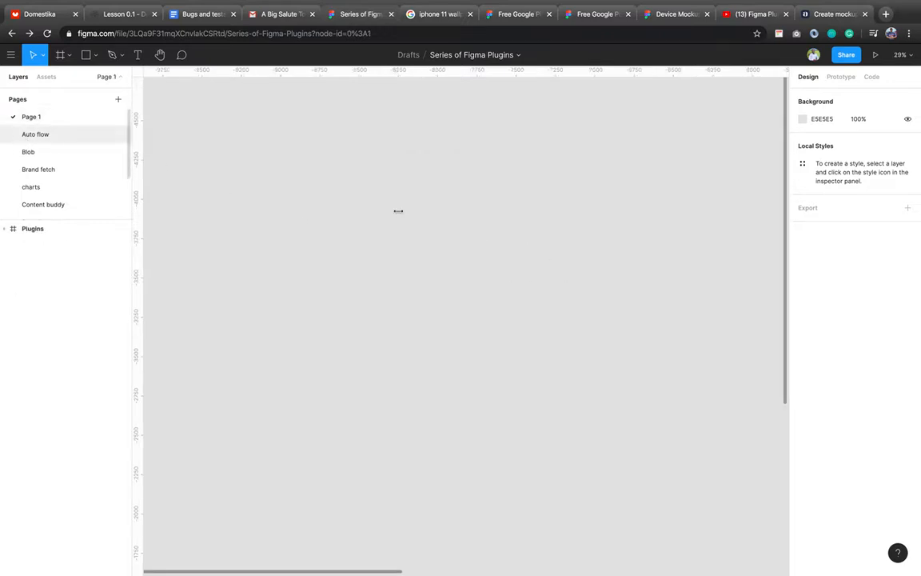
pyautogui.scroll(-5, 491, 339)
pyautogui.scroll(-2, 490, 341)
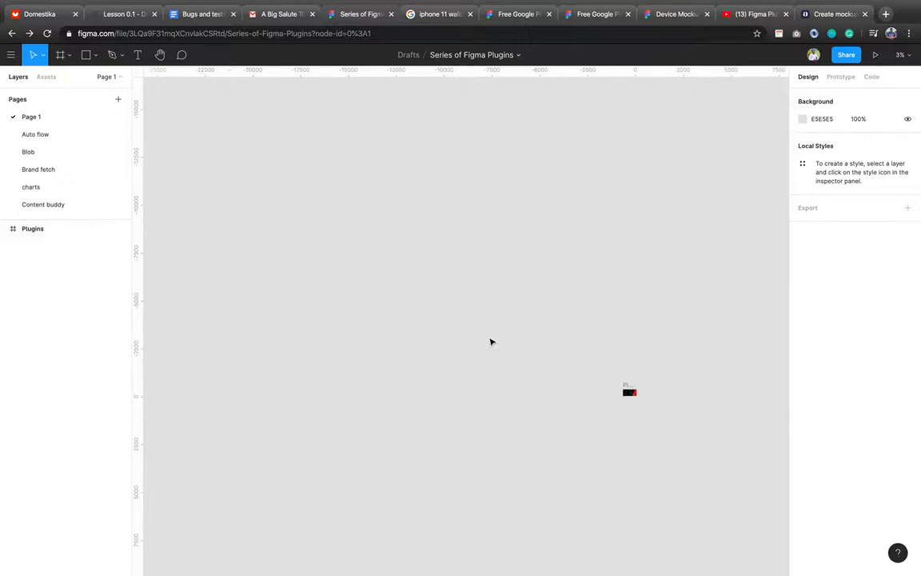
pyautogui.scroll(5, 645, 404)
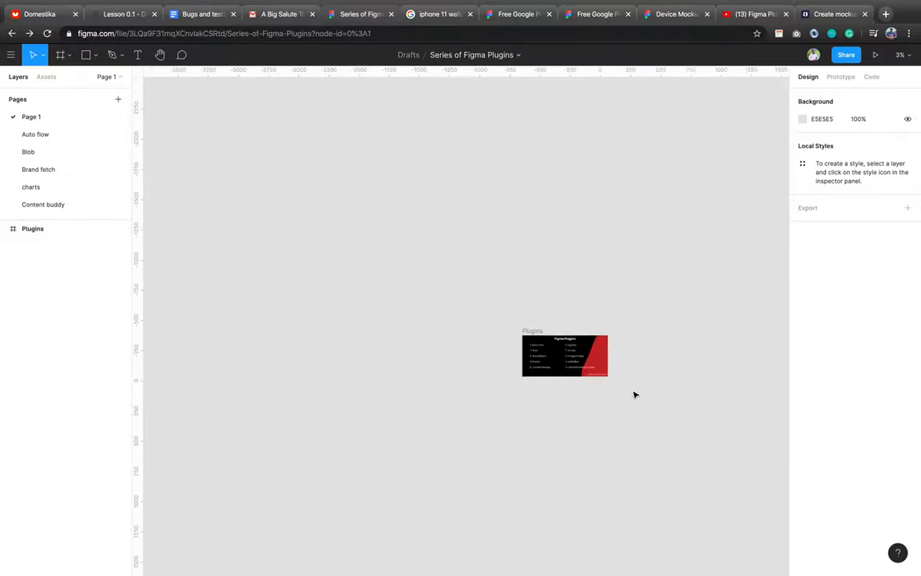
pyautogui.scroll(3, 618, 384)
pyautogui.scroll(5, 617, 383)
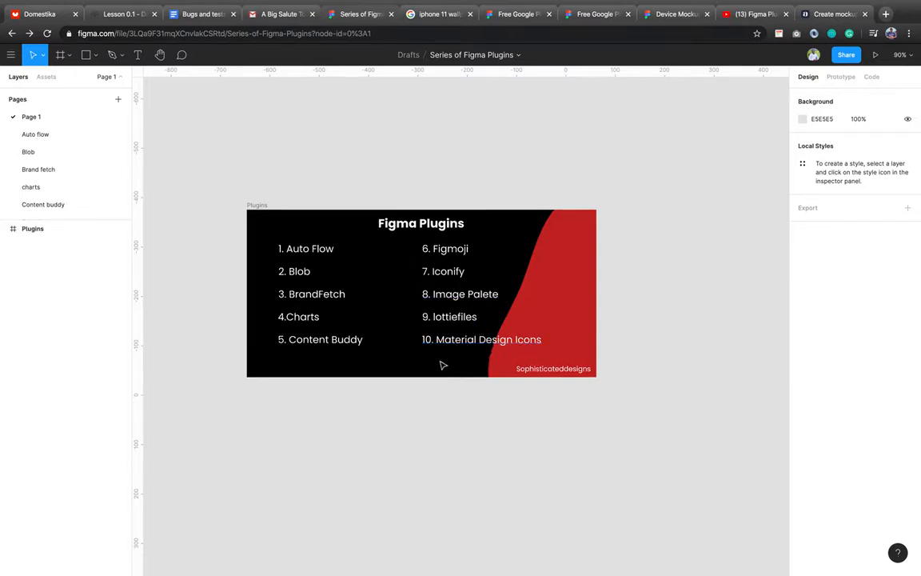
pyautogui.scroll(-3, 479, 323)
pyautogui.scroll(2, 492, 320)
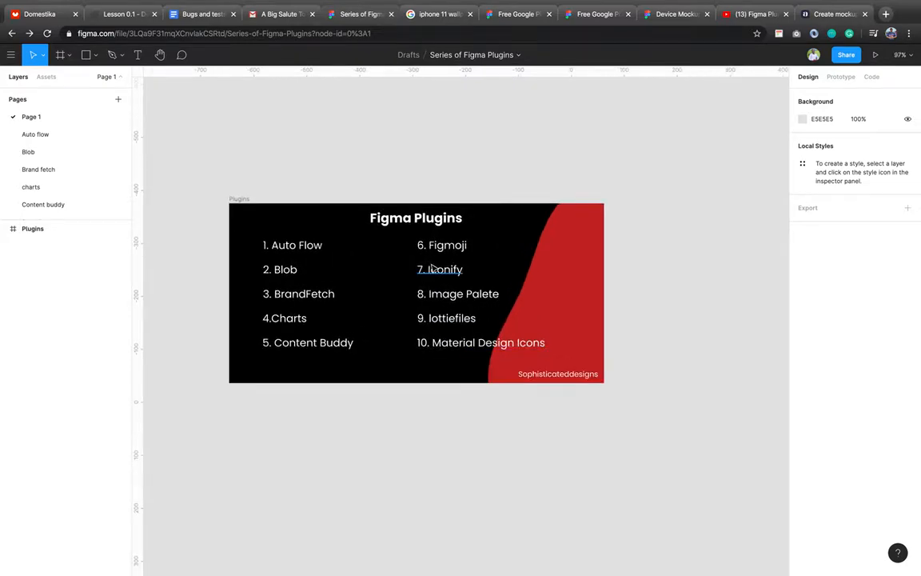
pyautogui.scroll(5, 432, 270)
pyautogui.hscroll(-4, 432, 269)
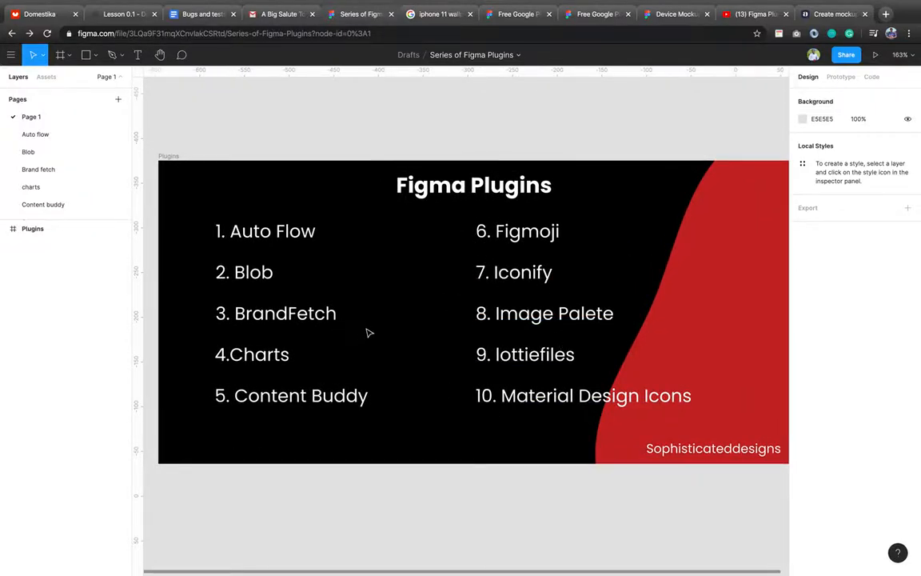
pyautogui.scroll(-2, 52, 179)
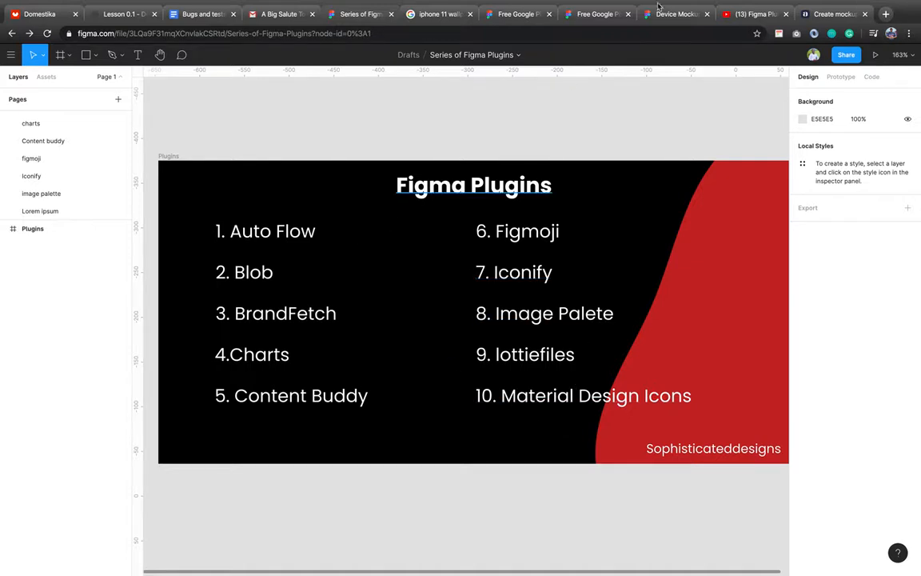
pyautogui.moveTo(749, 6)
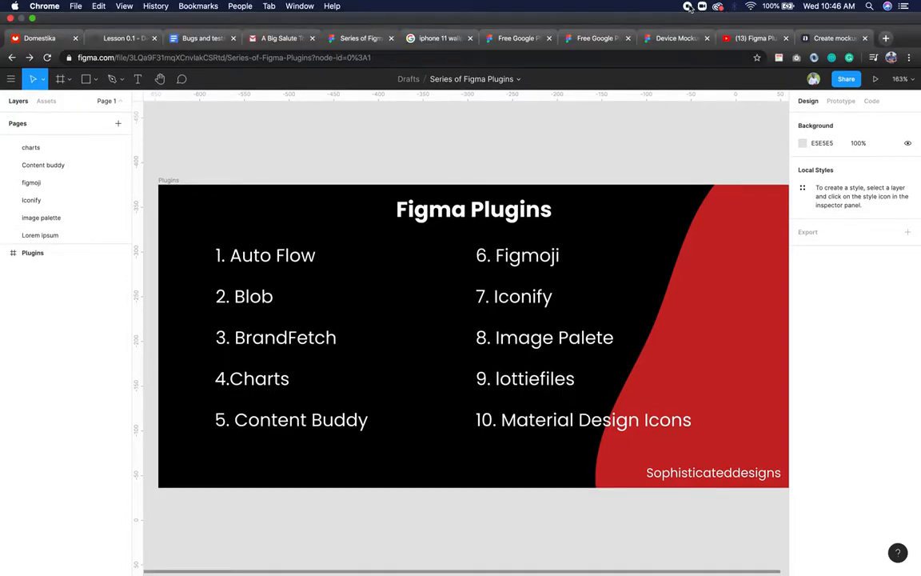